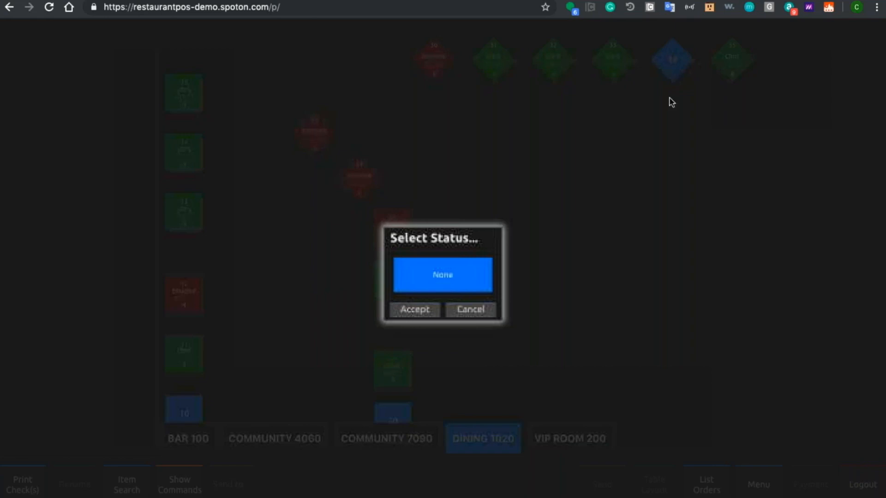
Step: Accept the None status and start a new order at table 34 in DINING 1020 for 1 guest
left_click(433, 313)
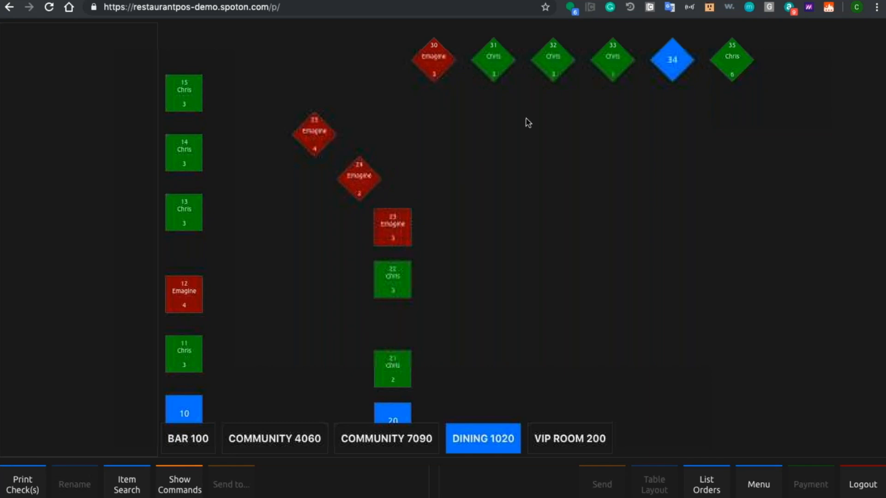
left_click(670, 62)
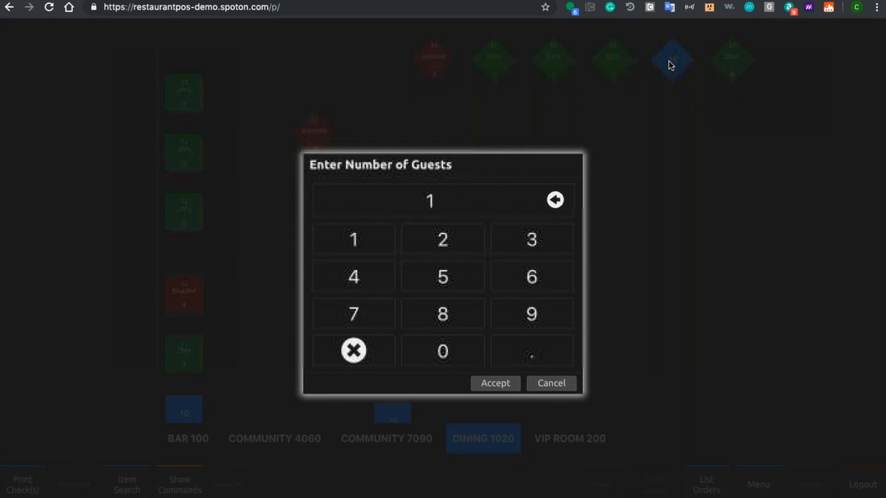
left_click(500, 385)
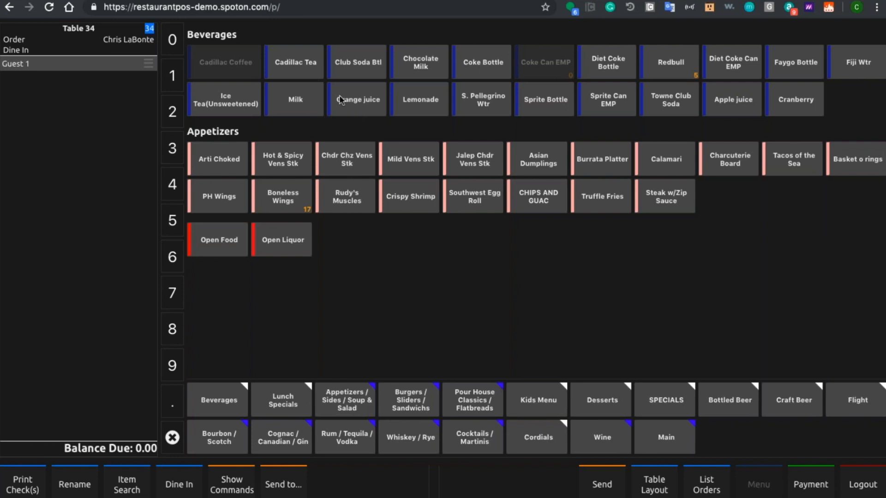
Step: Add Ice Tea(Unsweetened), Coke Bottle, Sprite Bottle and two Redbulls to Guest 1's order
left_click(245, 98)
left_click(474, 74)
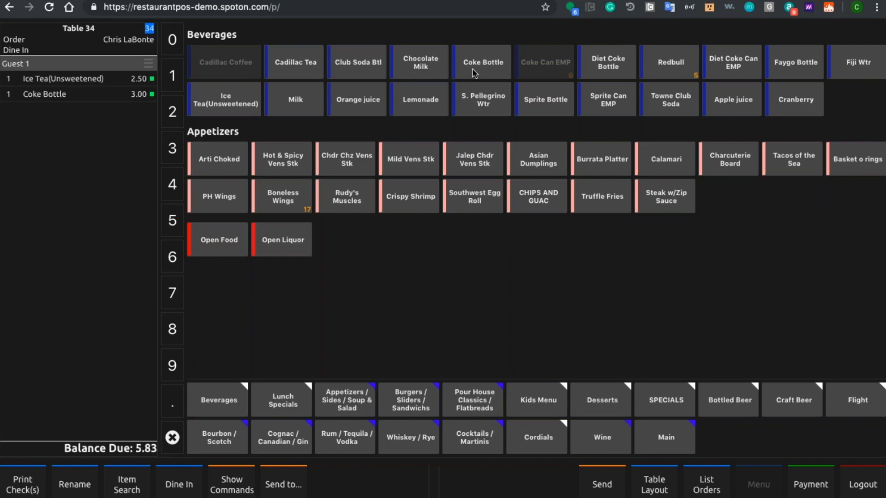
left_click(549, 111)
left_click(682, 69)
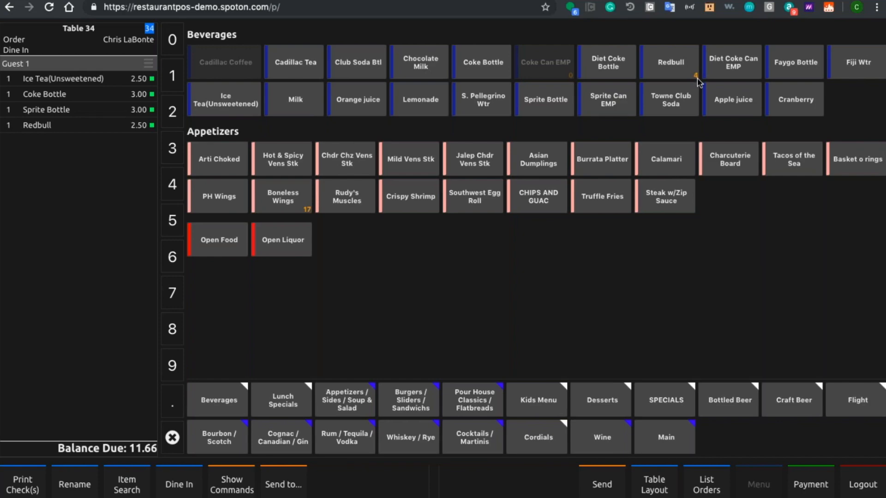
scroll(696, 79, "up", 5, "ctrl")
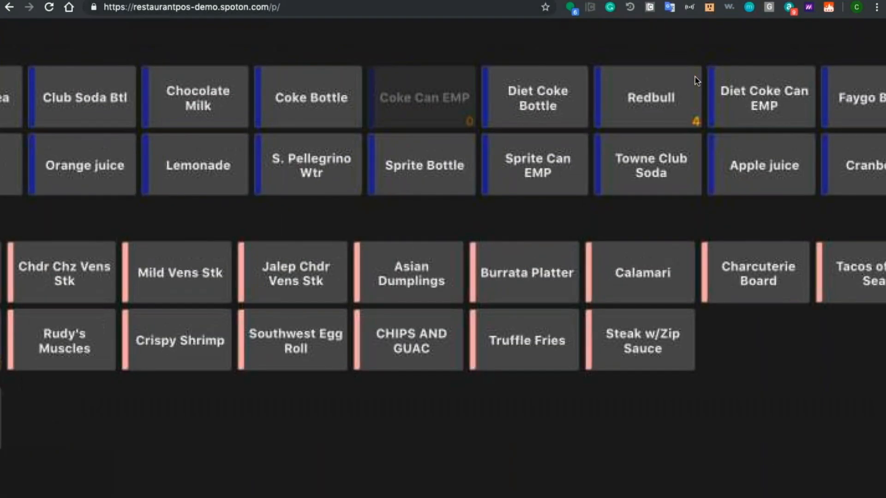
scroll(654, 136, "down", 5, "ctrl")
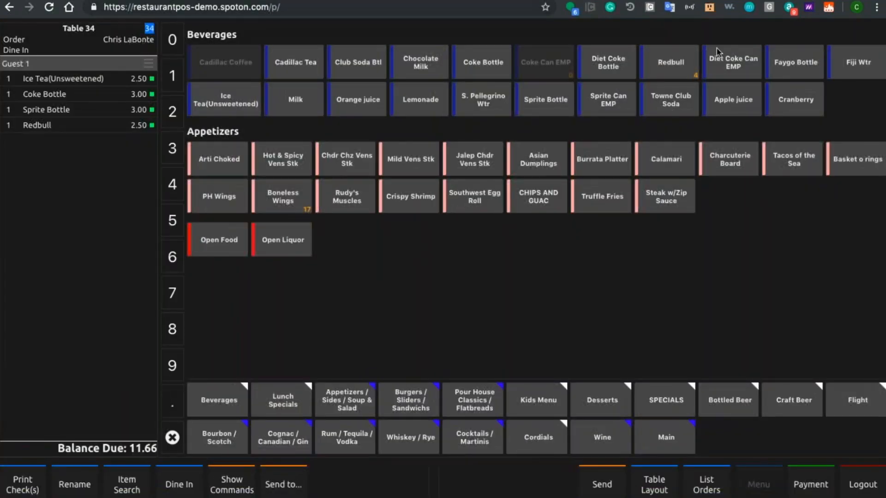
left_click(666, 80)
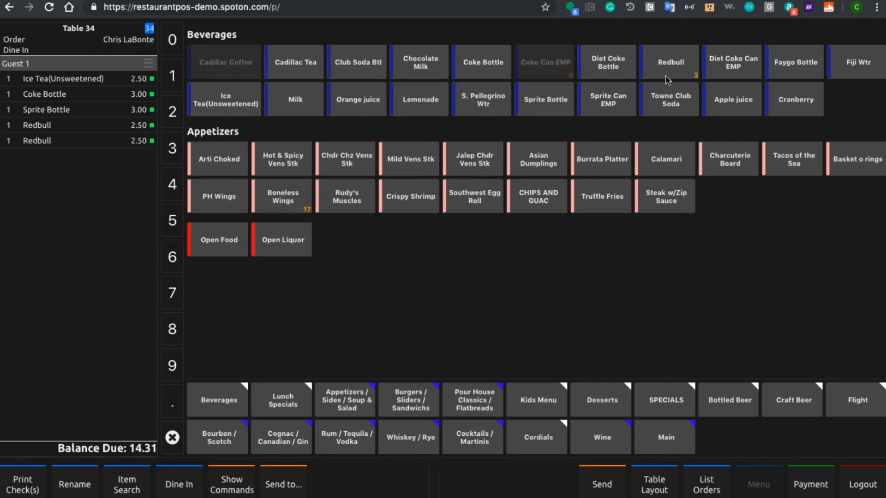
Step: Examine the Redbull menu item's price levels, out-of-stock option and quantity on hand in its edit form, and save it
left_click(667, 79)
left_click(741, 113)
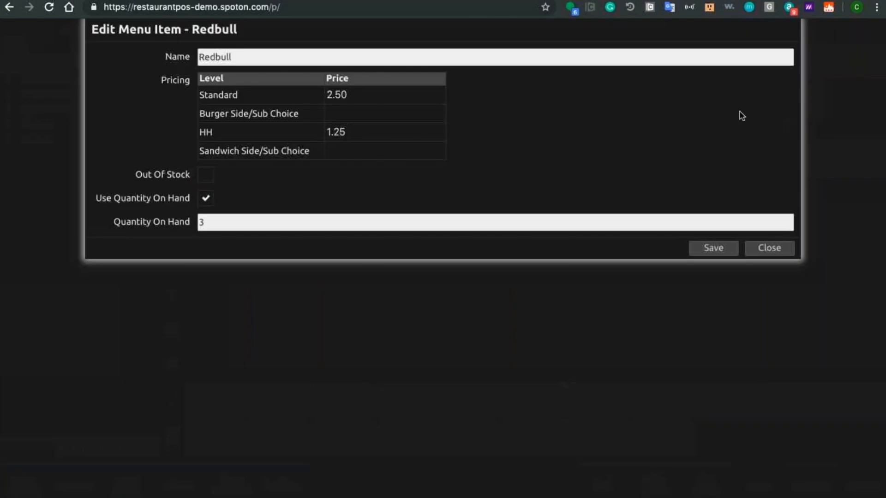
left_click(244, 223)
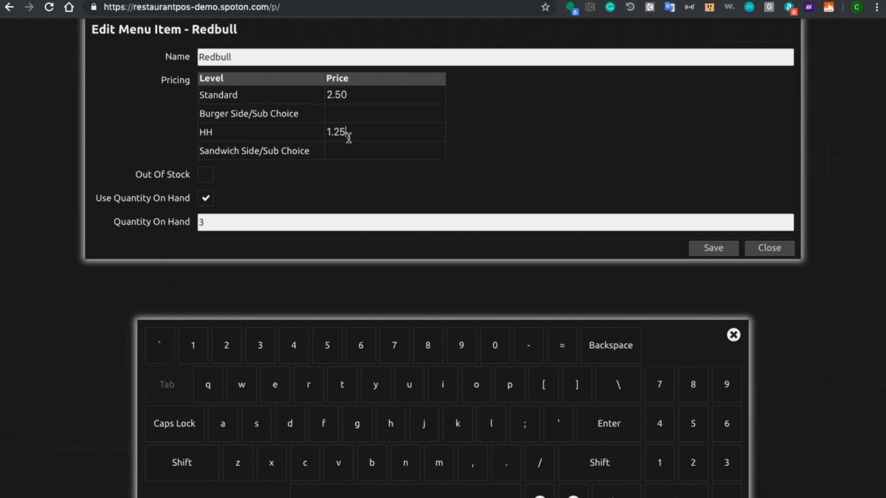
left_click_drag(348, 138, 331, 134)
left_click(376, 169)
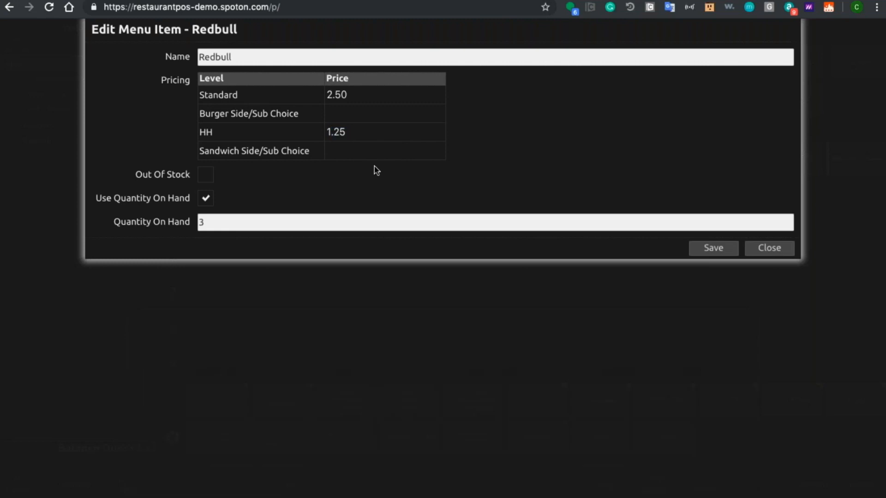
left_click(362, 96)
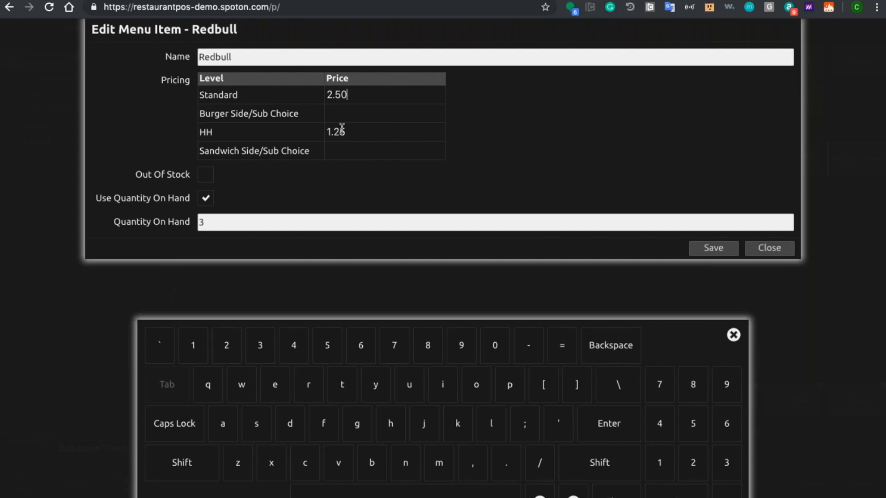
left_click(206, 175)
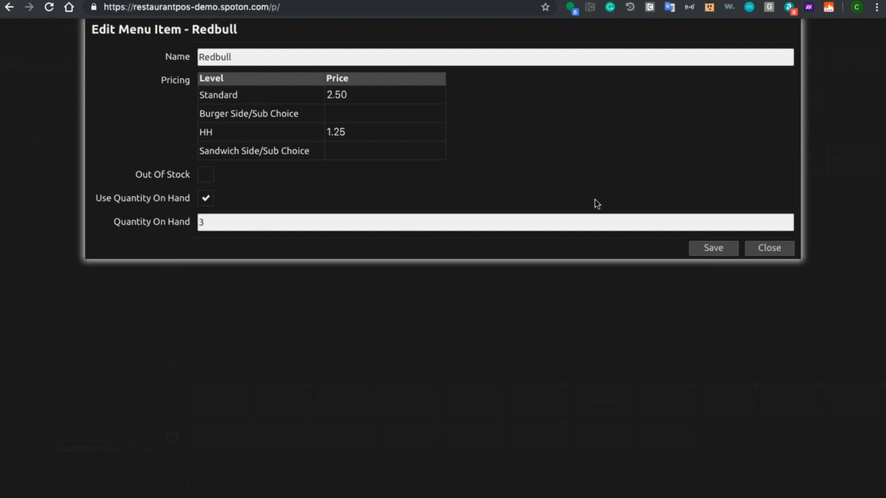
left_click(712, 248)
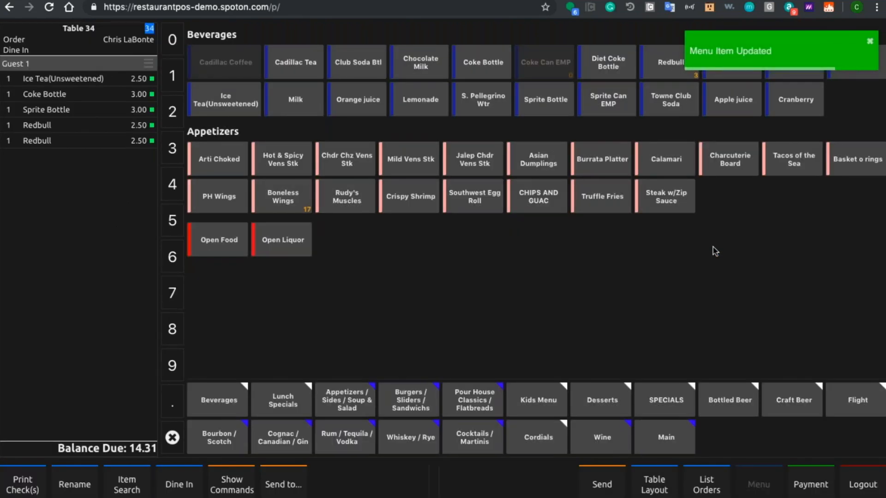
Step: View the Redbull's item information and its nutrition facts
left_click(669, 76)
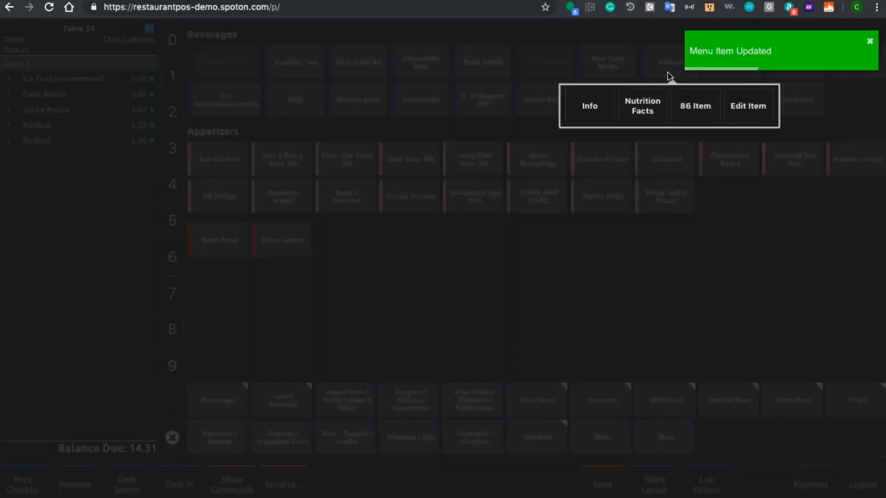
left_click(607, 107)
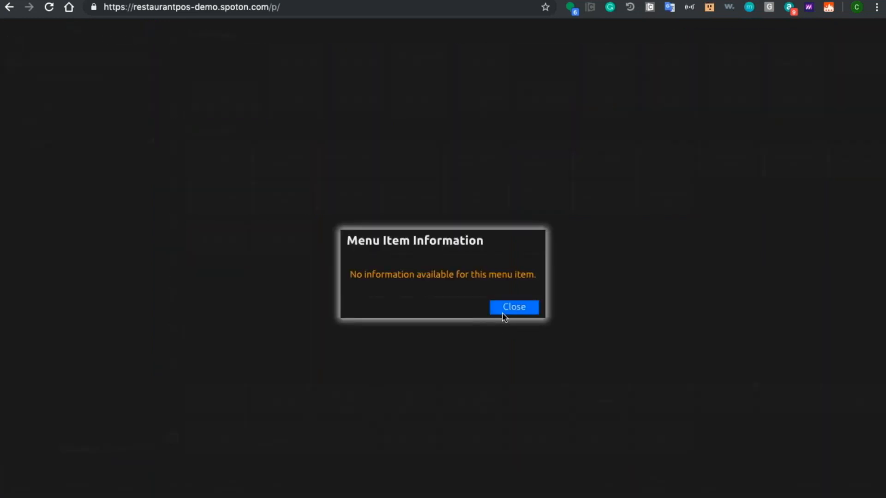
left_click(503, 313)
left_click(663, 77)
left_click(642, 107)
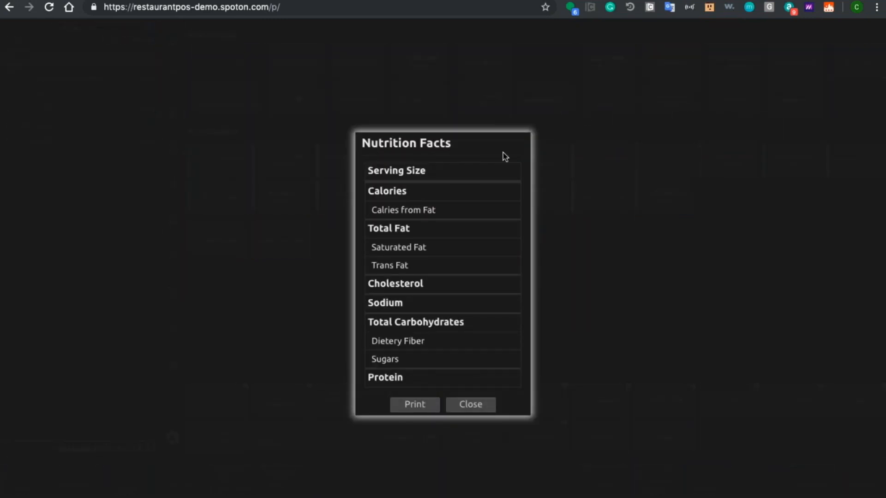
left_click(462, 405)
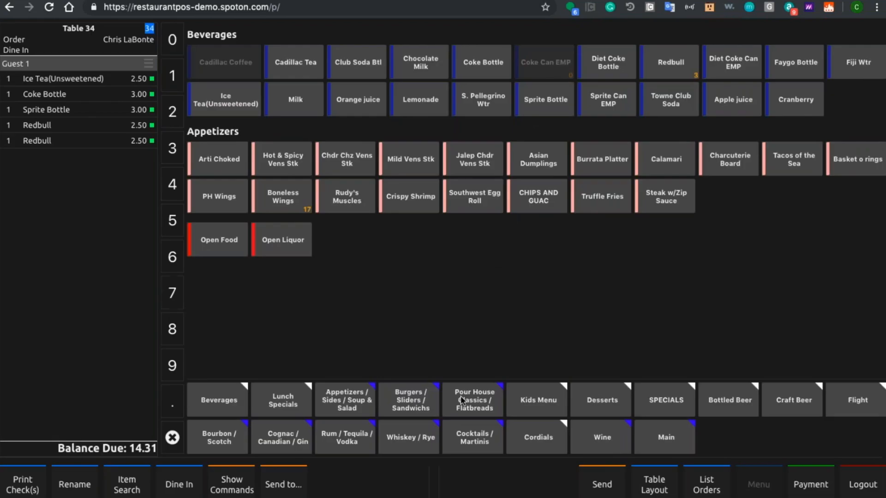
Step: Mark the Redbull as an 86 item and print the 86 Item List
right_click(664, 68)
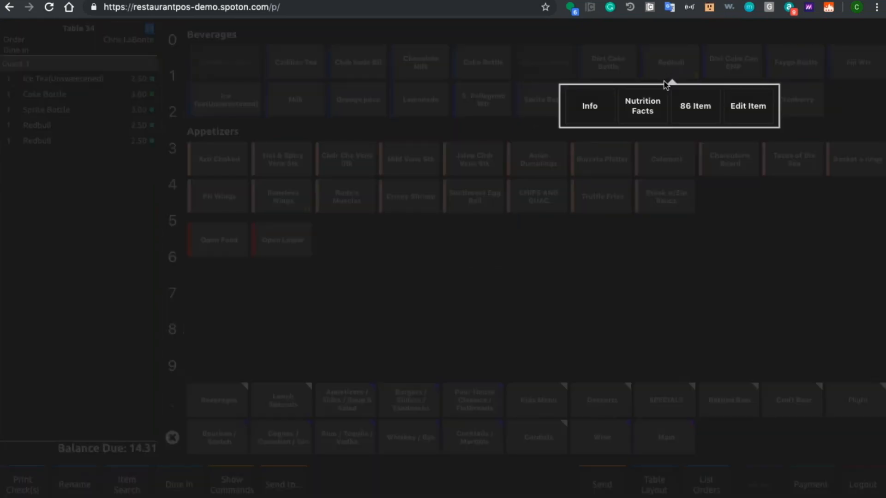
left_click(688, 103)
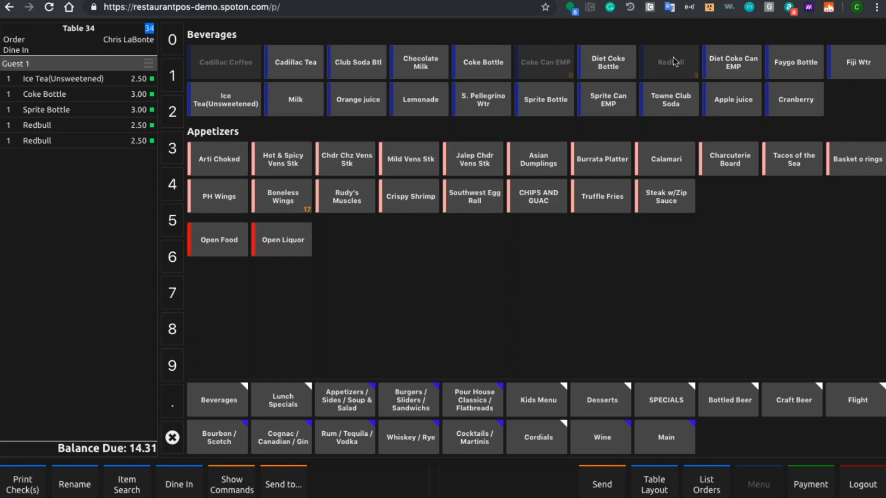
left_click(241, 485)
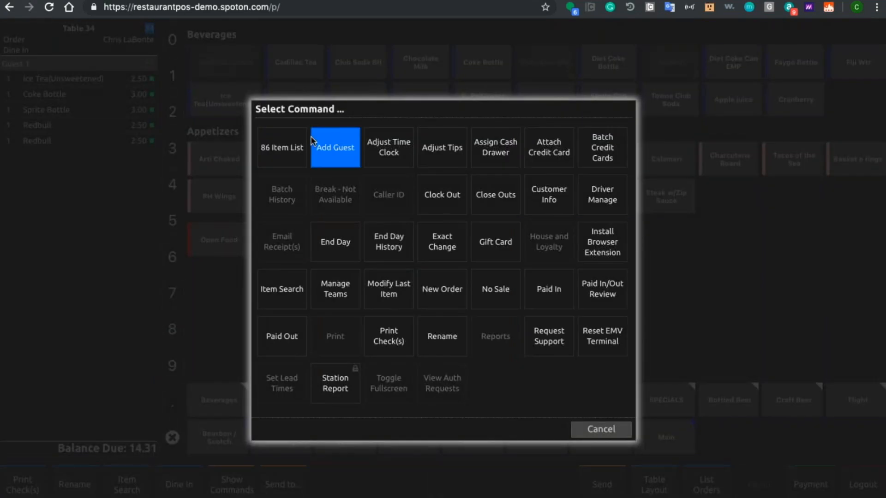
left_click(267, 164)
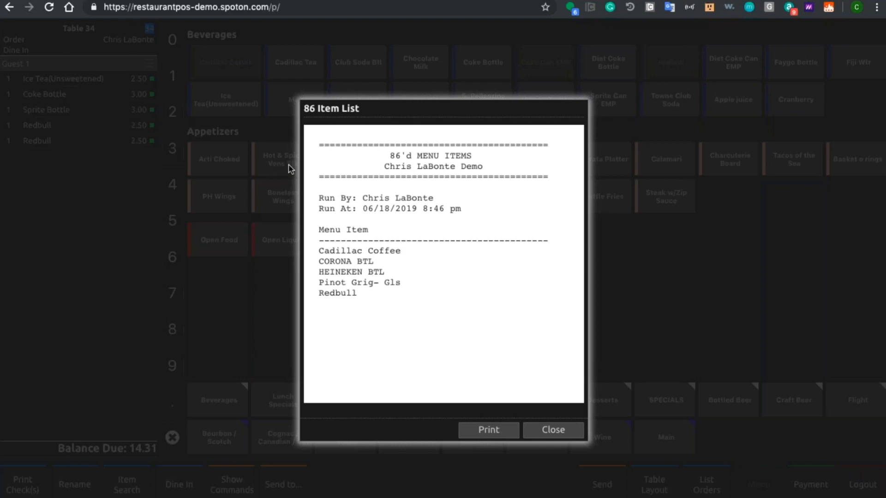
left_click(489, 433)
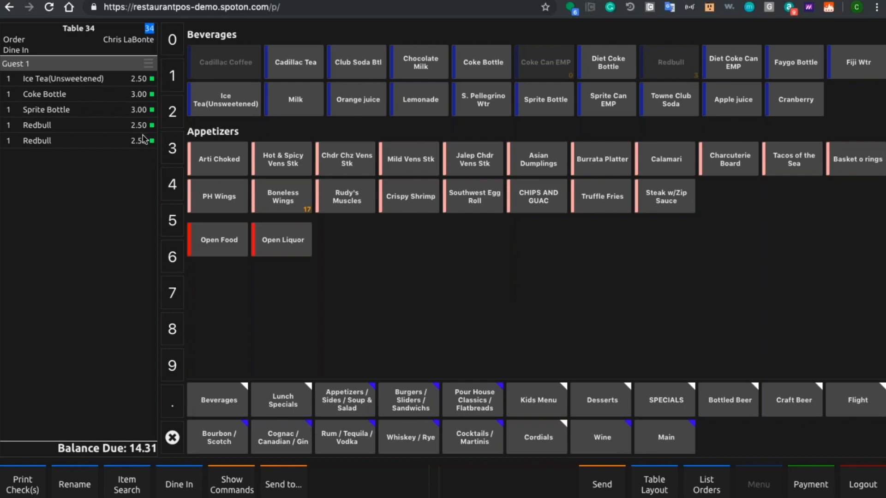
Step: Submit table 34's drinks with Quick Send from the ticket commands
left_click(87, 30)
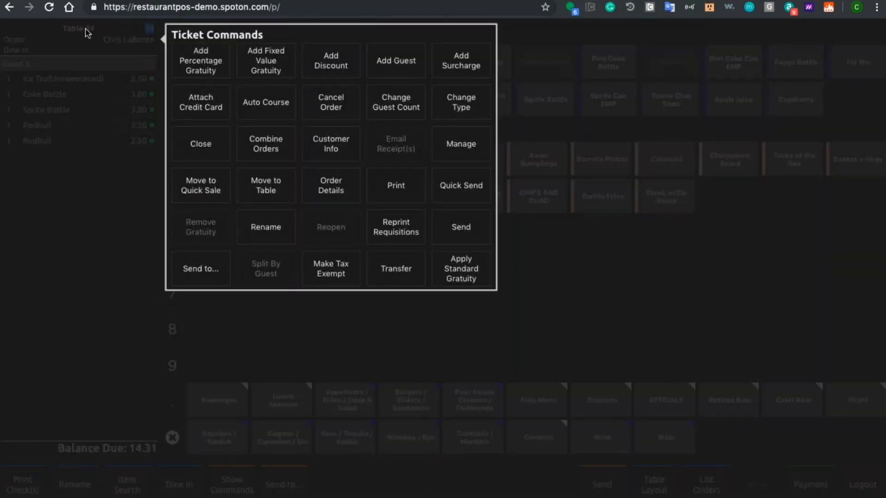
left_click(178, 94)
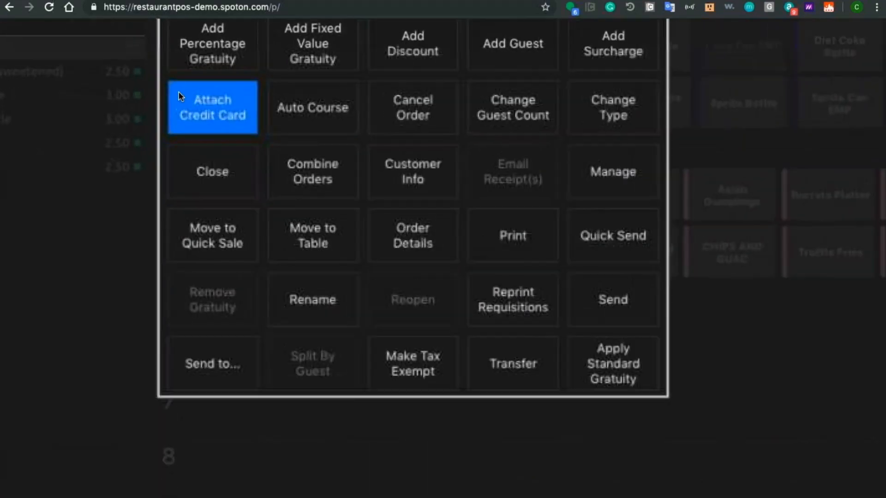
scroll(178, 95, "up", 1)
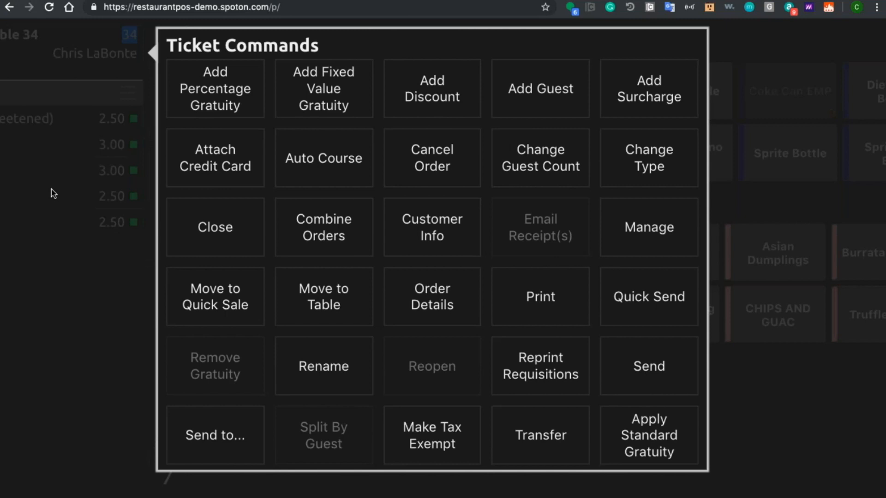
left_click(179, 163)
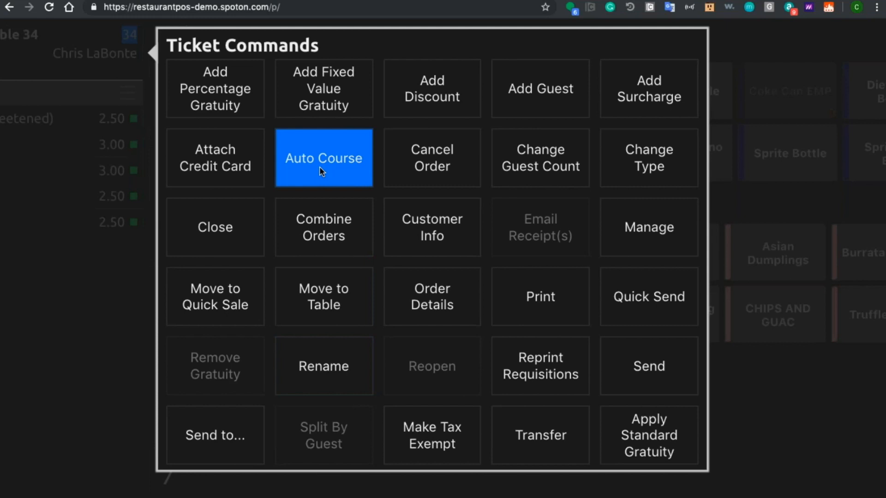
left_click(636, 284)
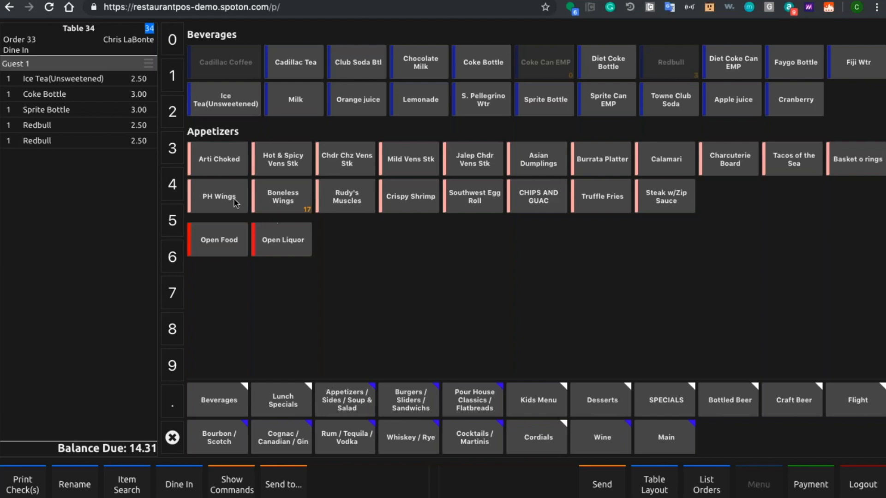
Step: Add an Arti Choked appetizer to table 34's order and send it
left_click(222, 172)
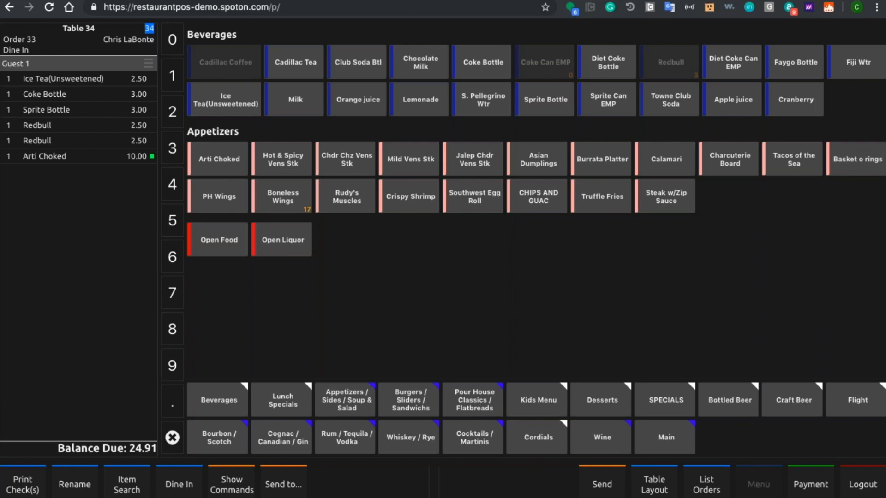
left_click(602, 484)
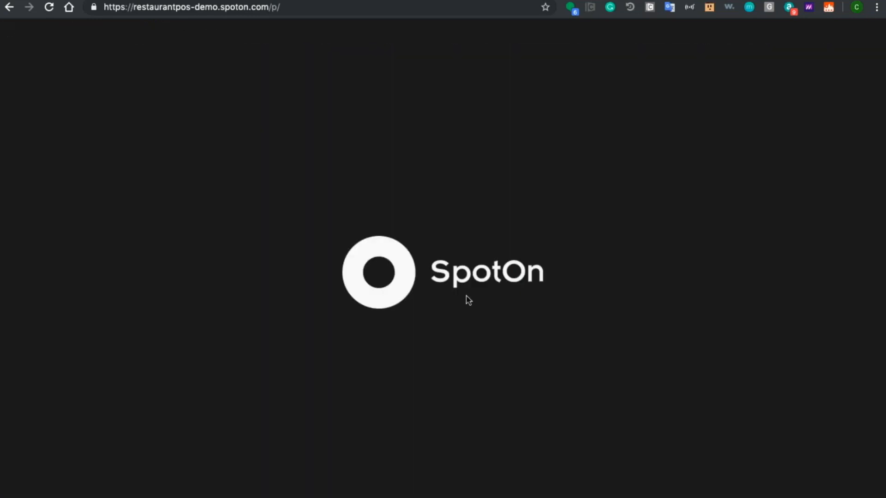
Step: Log back in by entering the employee PIN
left_click(483, 260)
left_click(483, 262)
left_click(483, 263)
left_click(483, 263)
left_click(483, 288)
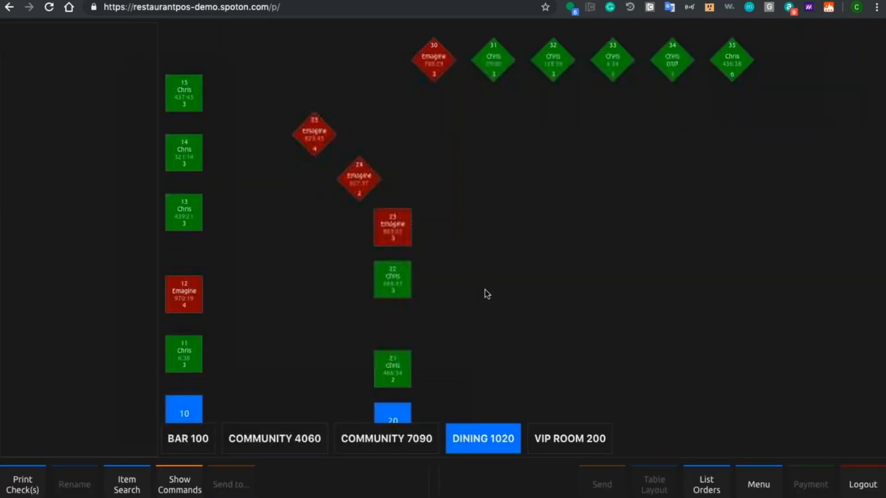
Step: Add a BYO Burger to table 34's order with Medium temp, Cheddar Chz and a Gluten Free Bun
left_click(671, 72)
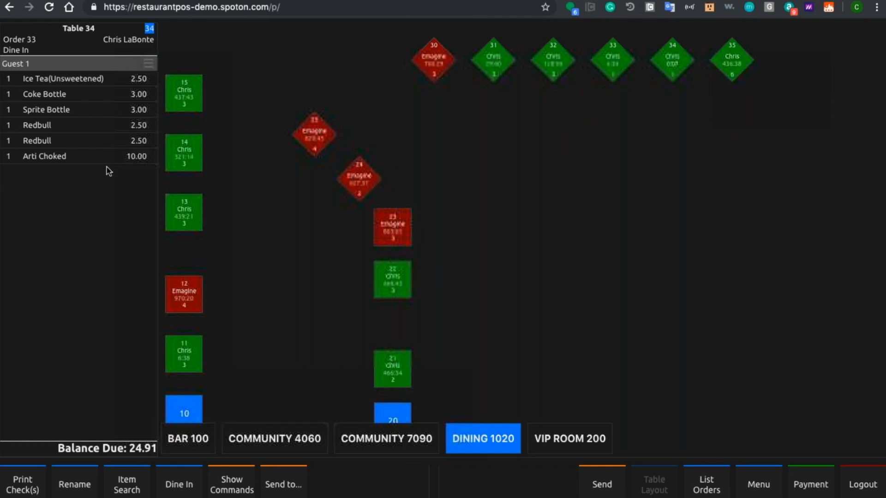
left_click(807, 488)
left_click(752, 487)
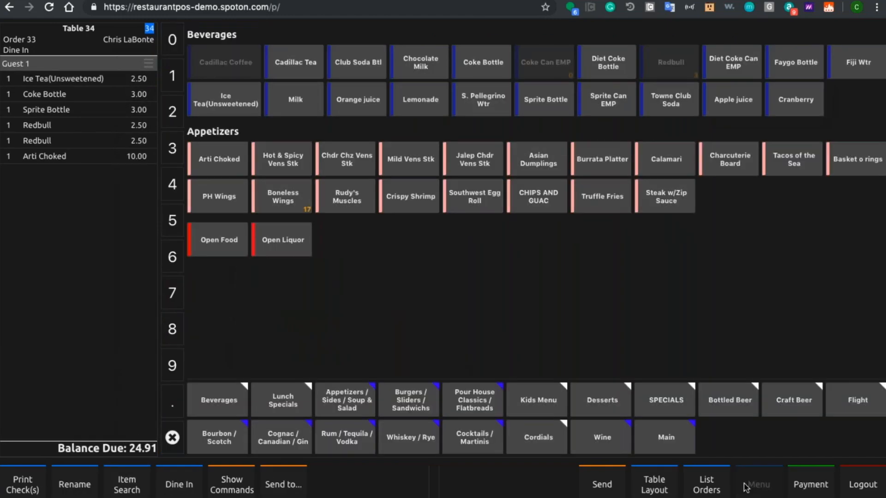
left_click(407, 397)
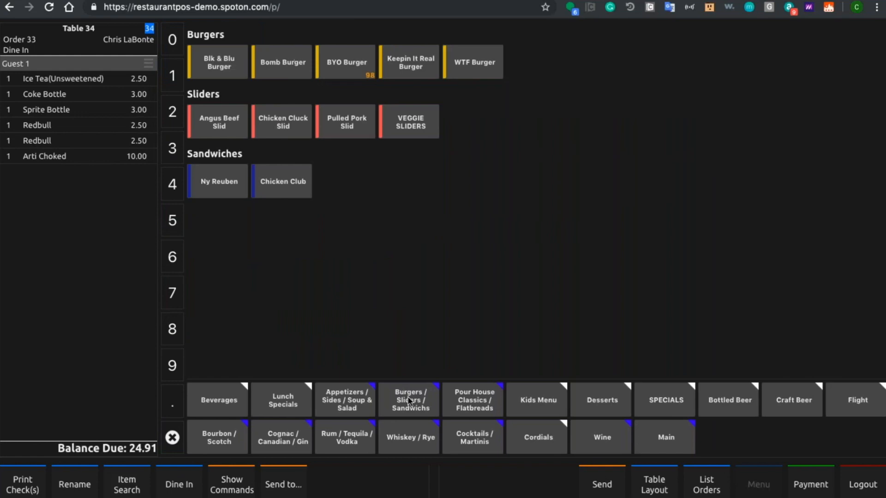
left_click(352, 67)
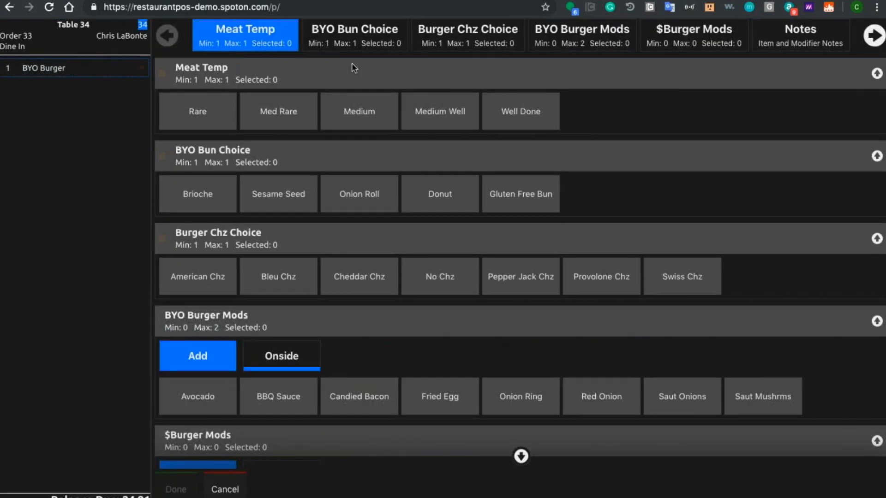
left_click(372, 127)
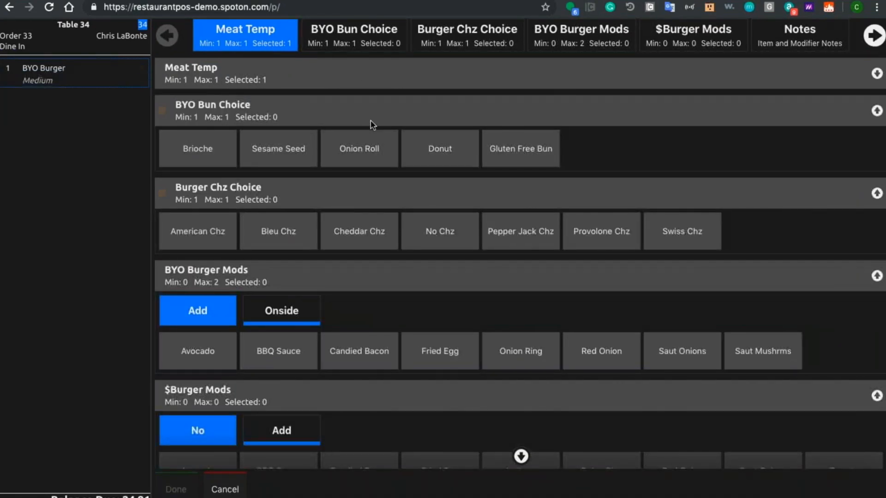
left_click(360, 230)
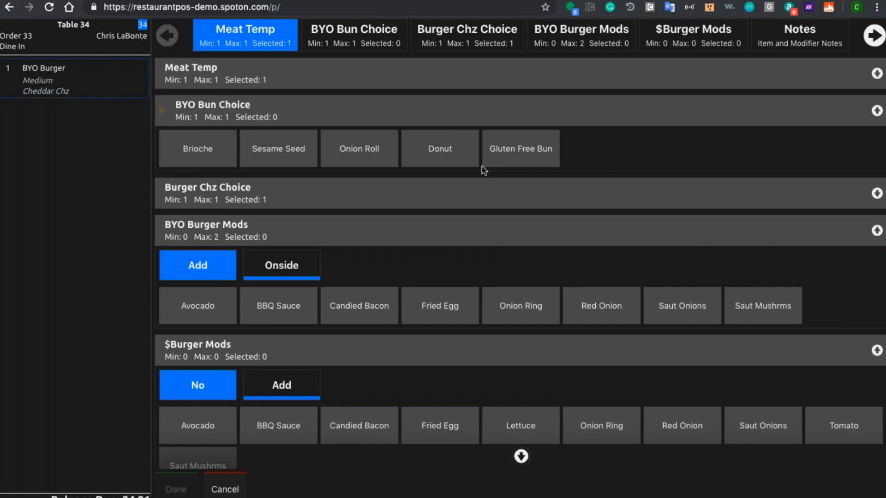
left_click(503, 160)
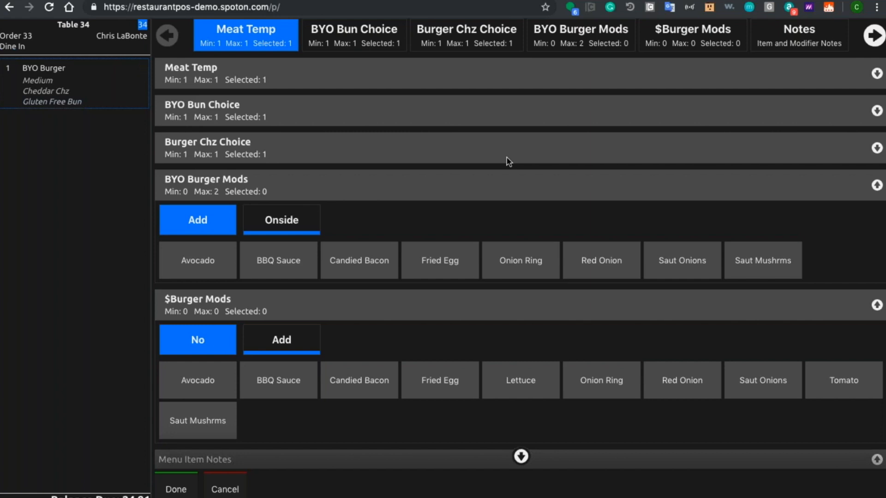
Step: Add BBQ Sauce and Candied Bacon from BYO Burger Mods, plus Avocado and Red Onion from $Burger Mods
left_click(290, 261)
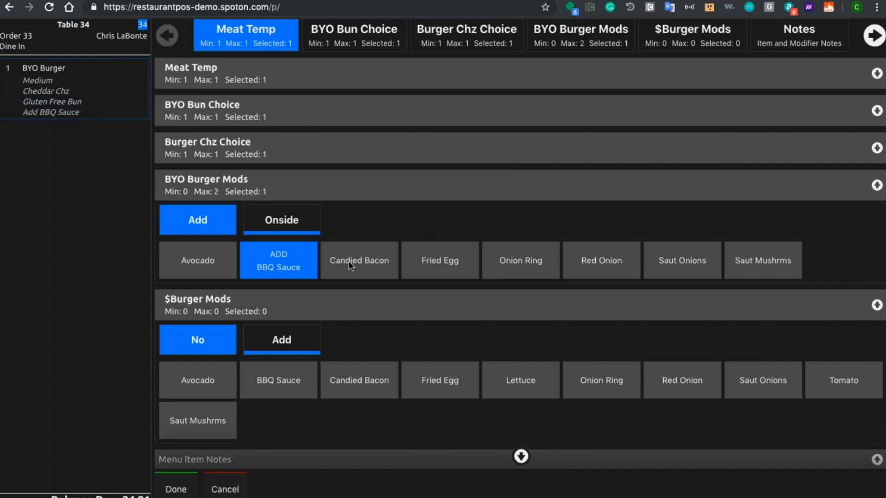
left_click(352, 262)
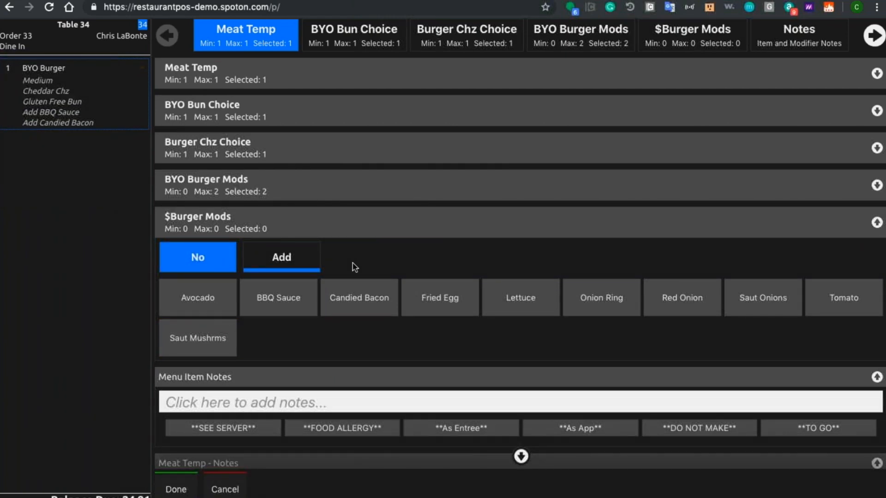
left_click(295, 256)
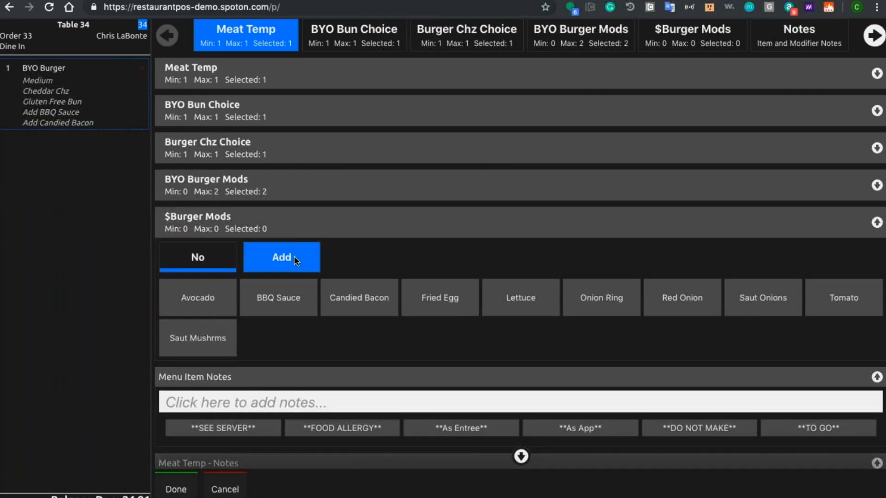
left_click(211, 303)
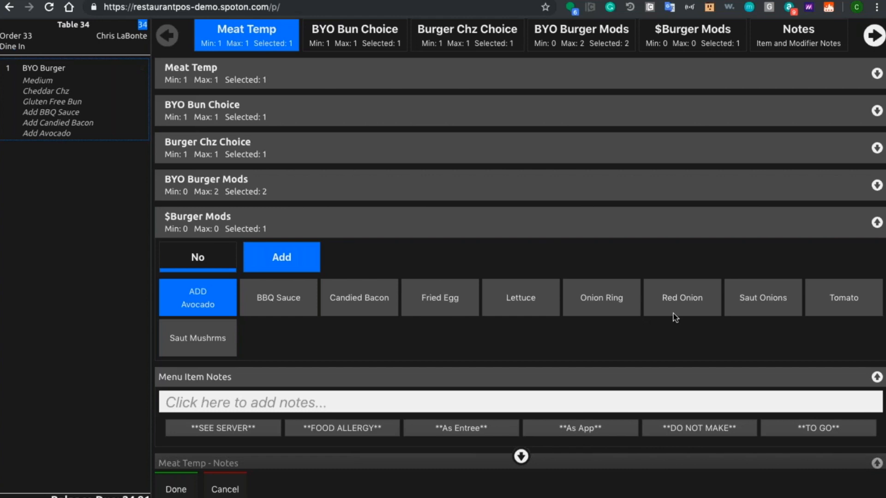
left_click(688, 307)
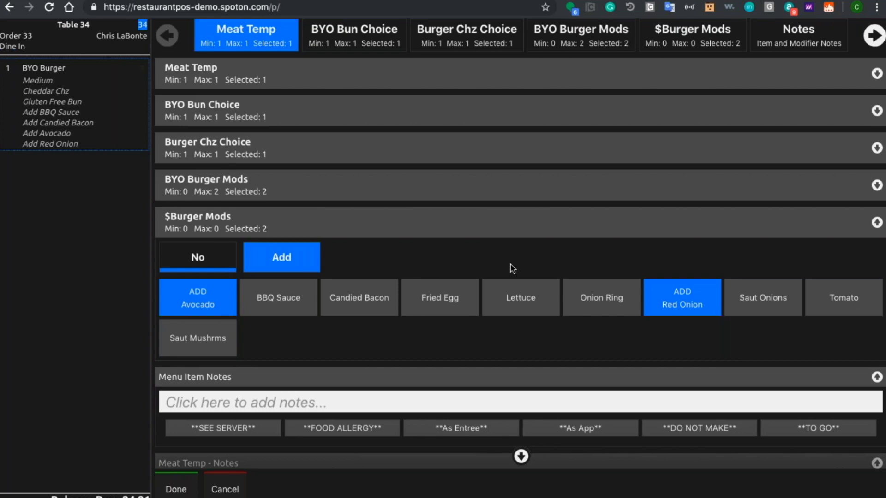
Step: Add the note "diced avo" to the burger's Avocado modifier and choose Sub Red Pot as the side
scroll(510, 265, "down", 5)
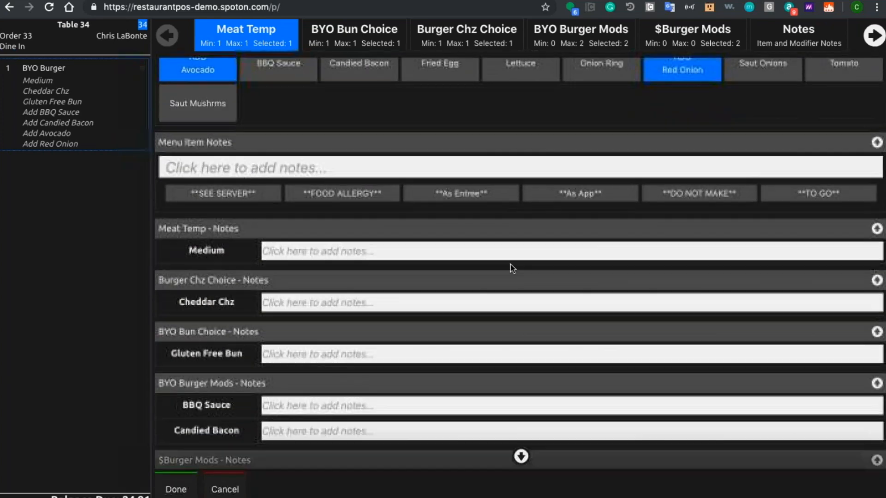
scroll(510, 264, "down", 2)
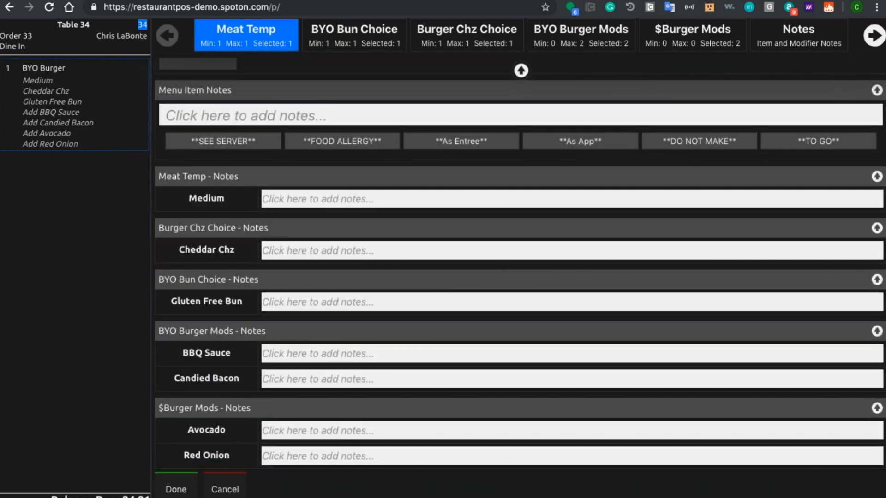
left_click(278, 429)
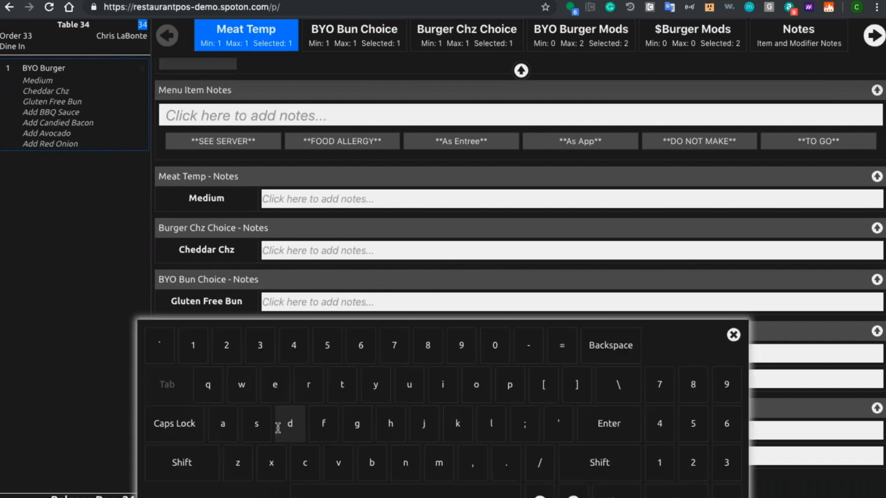
type("diced avo")
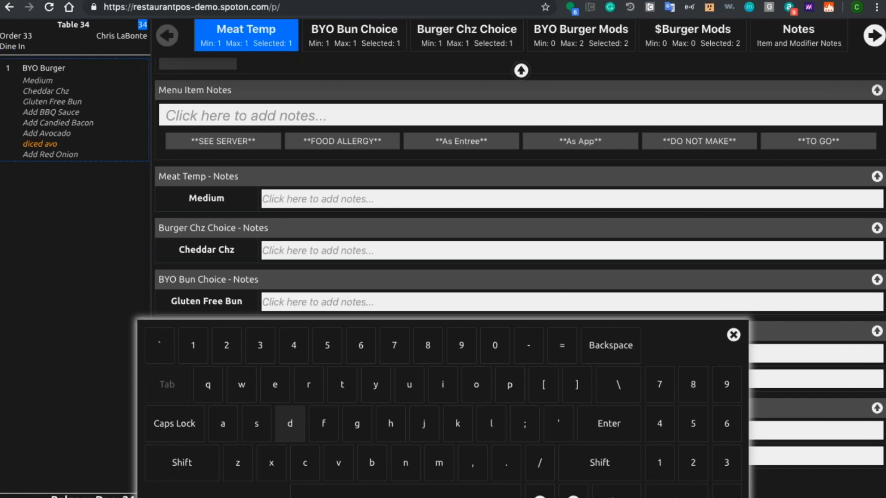
scroll(80, 146, "up", 5)
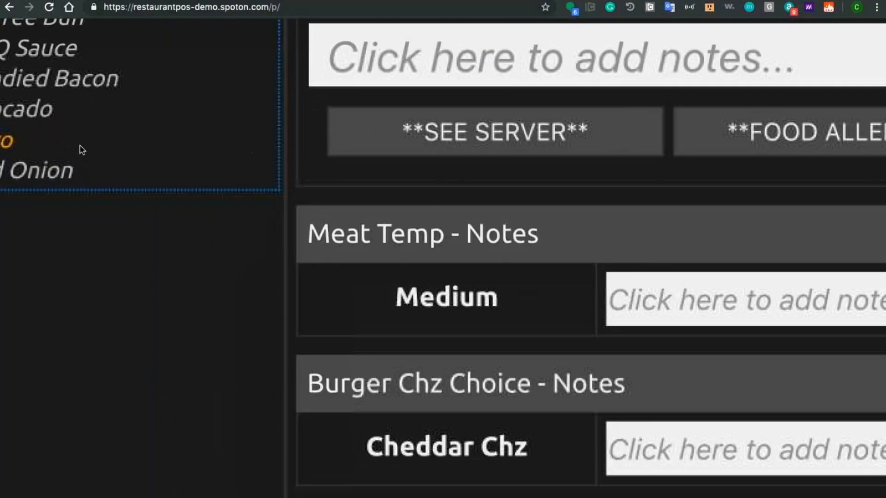
scroll(81, 147, "left", 3)
scroll(81, 146, "up", 4)
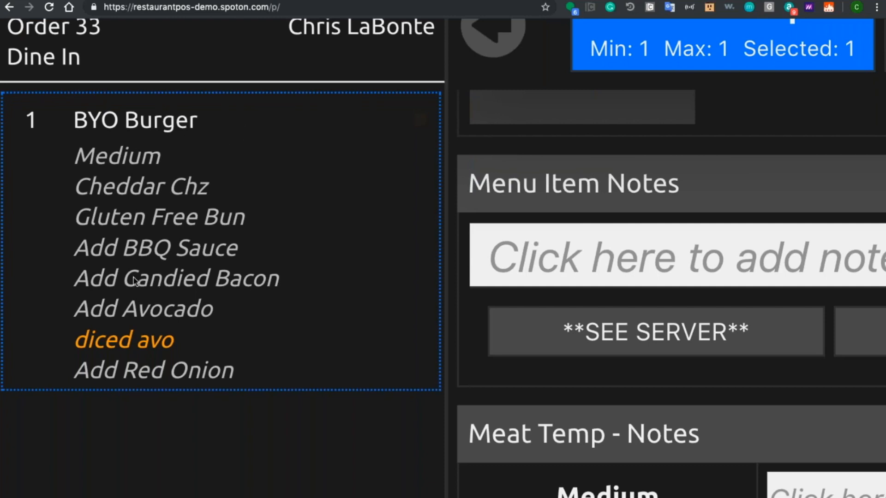
scroll(134, 278, "down", 5)
left_click(55, 307)
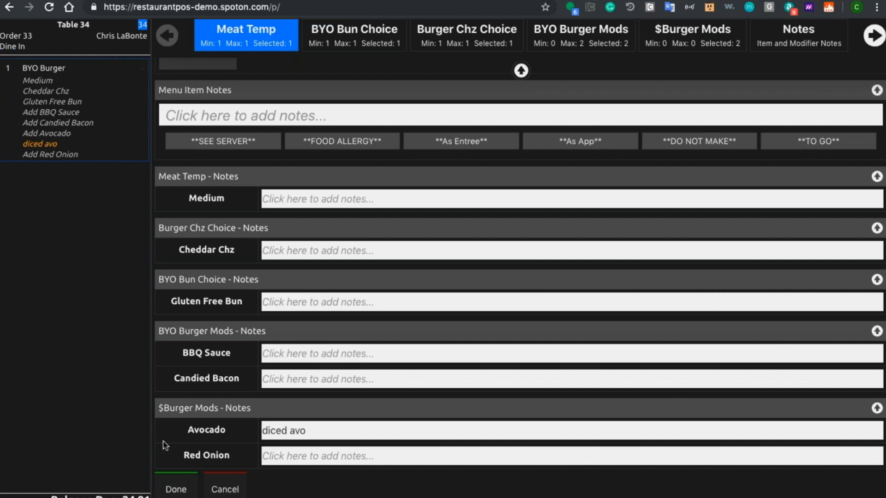
left_click(176, 491)
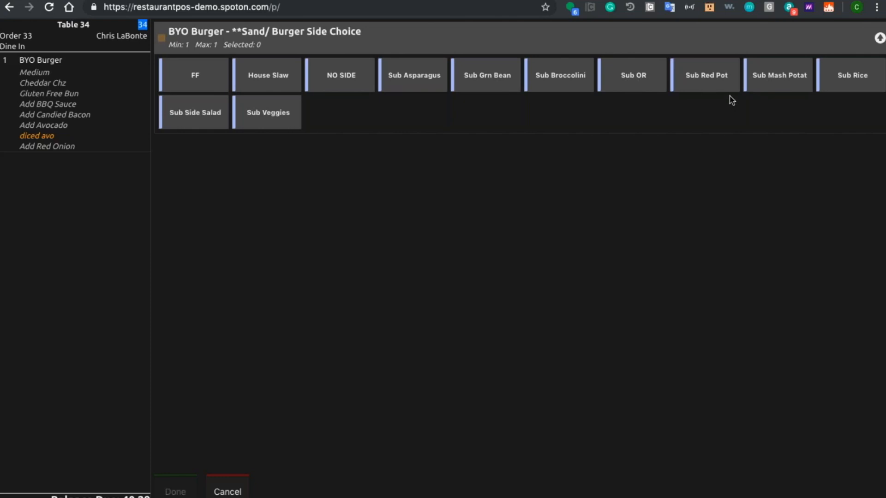
left_click(719, 77)
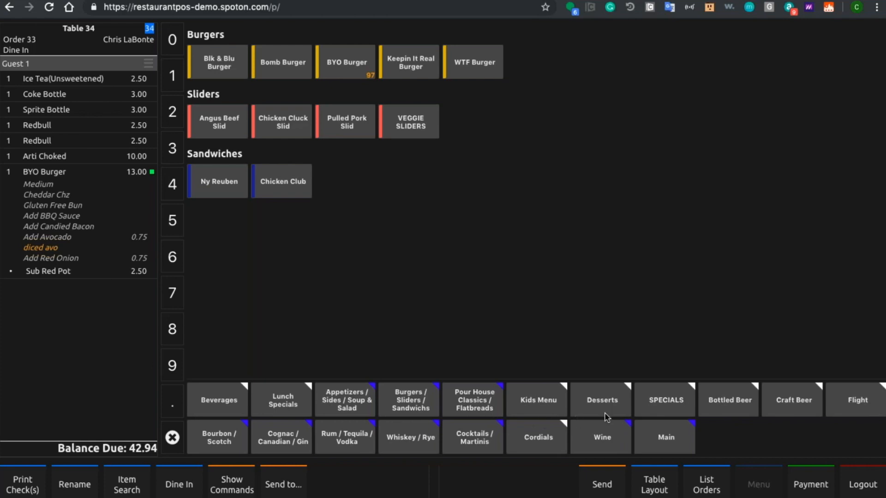
Step: Add a Grlld Cheese Kids and a Crispy Shrimp to the order and submit it with Quick Send
left_click(544, 402)
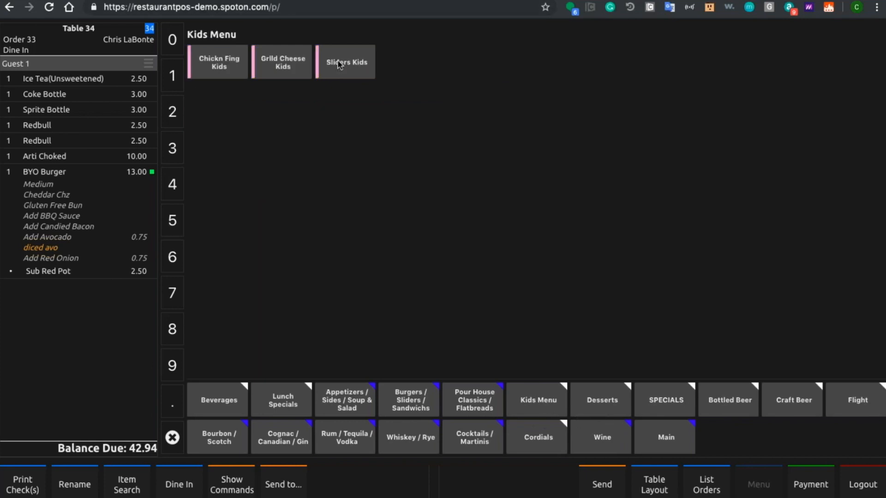
left_click(296, 57)
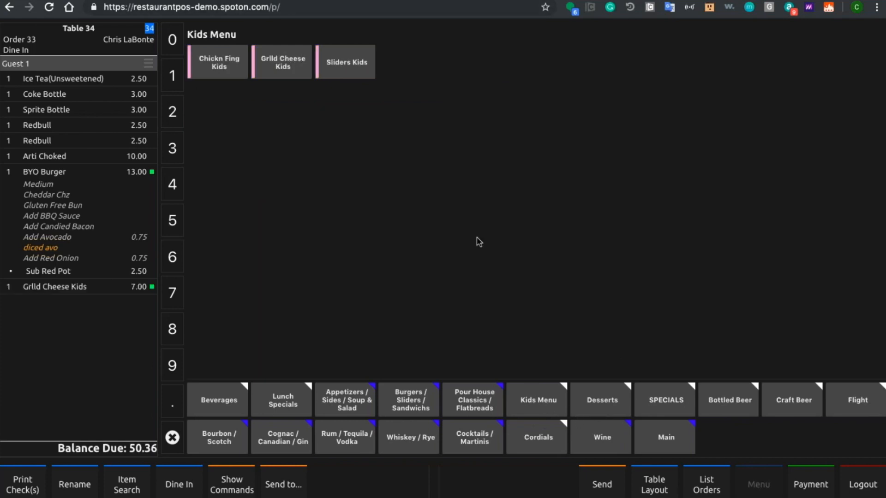
left_click(359, 395)
left_click(424, 106)
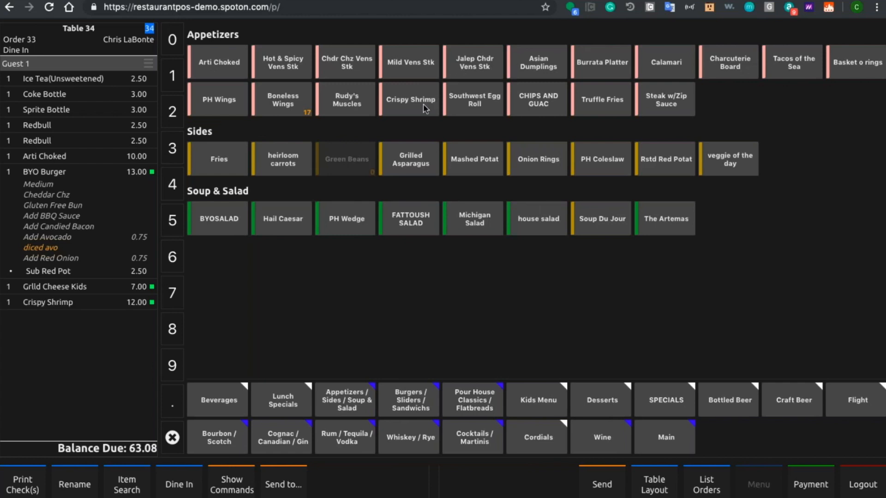
left_click(119, 28)
left_click(455, 194)
Step: Order a Baileys Orig Irish Crm as $$Double and a plain Romana Sambuca, and submit them with Quick Send
left_click(536, 440)
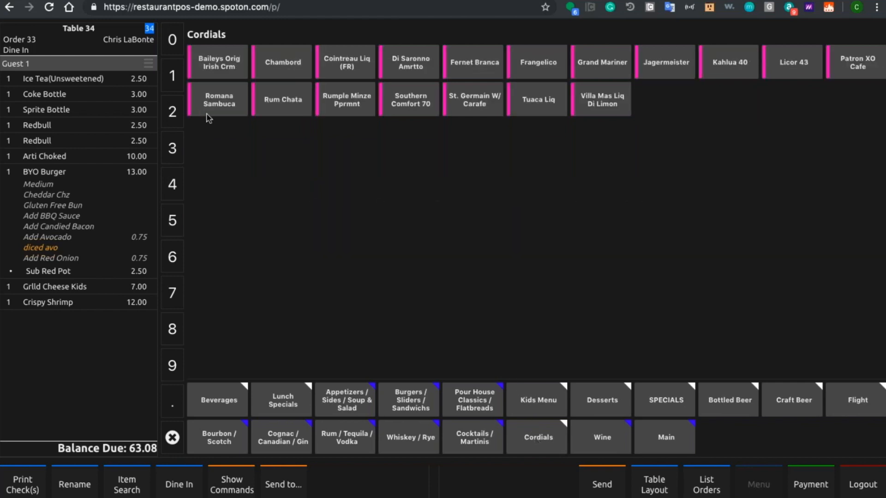
left_click(225, 73)
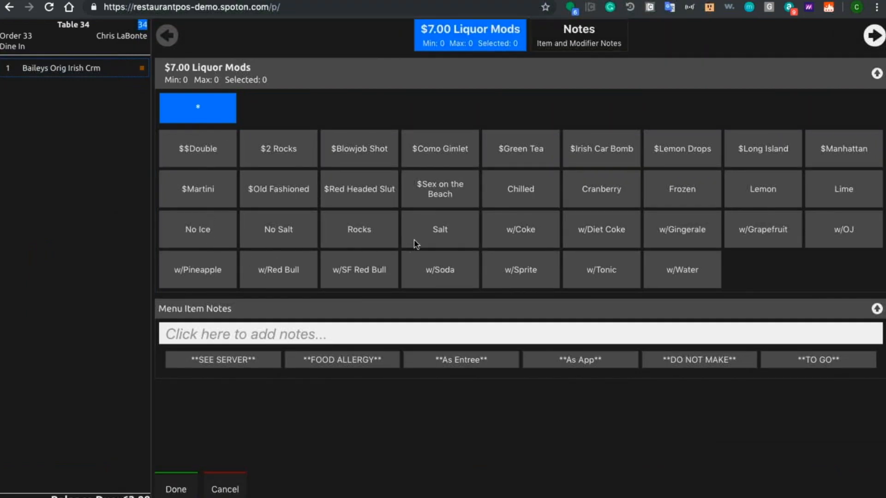
left_click(227, 162)
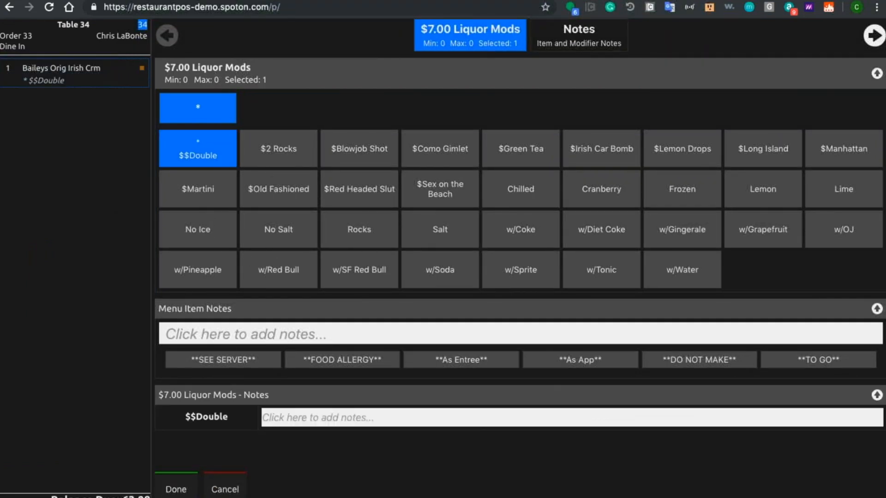
key("Return")
left_click(218, 98)
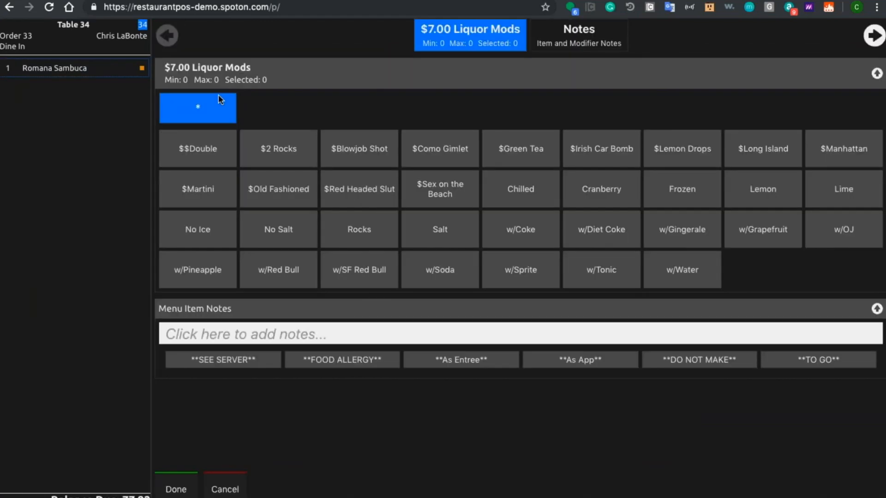
left_click(180, 490)
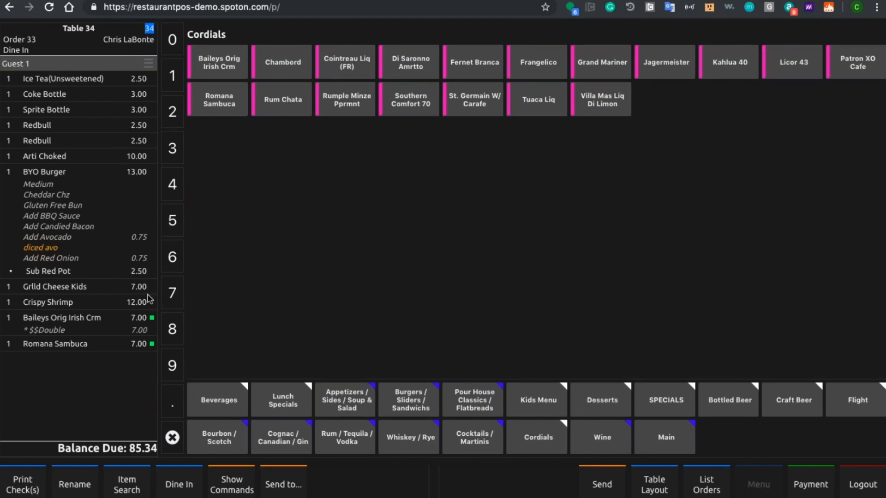
left_click(94, 30)
left_click(470, 186)
Step: Open payment for table 34 and add a second guest to the ticket
left_click(813, 487)
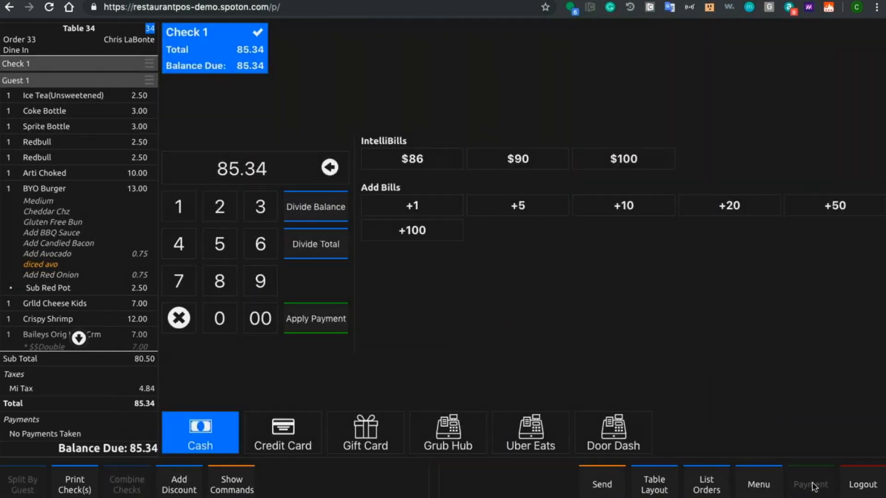
left_click(85, 32)
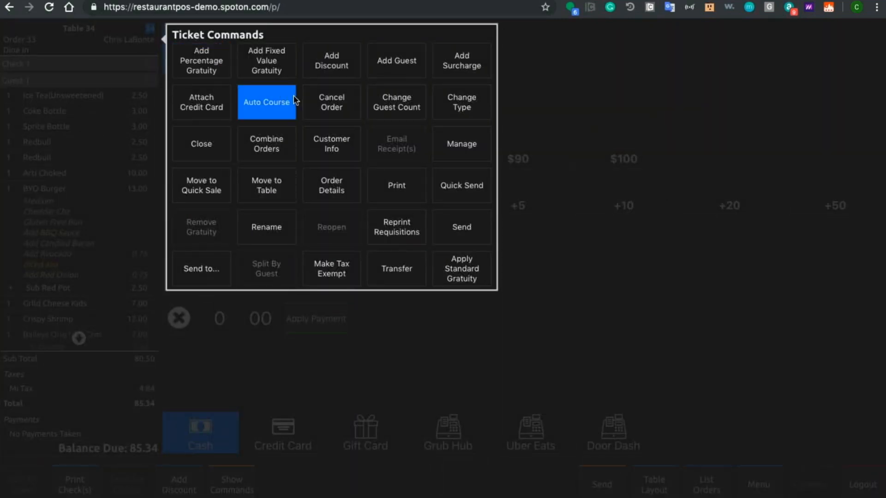
left_click(381, 56)
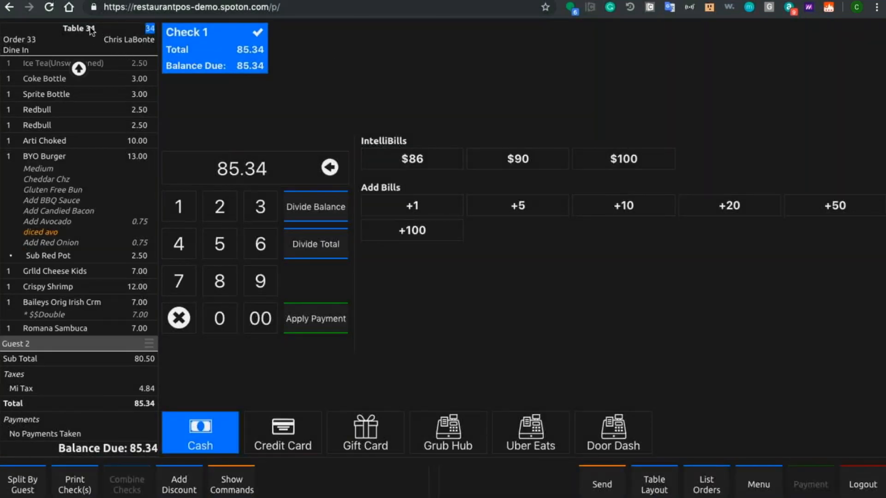
Step: Move one Redbull, the Coke Bottle and the BYO Burger from Guest 1 to Guest 2
scroll(72, 167, "up", 2)
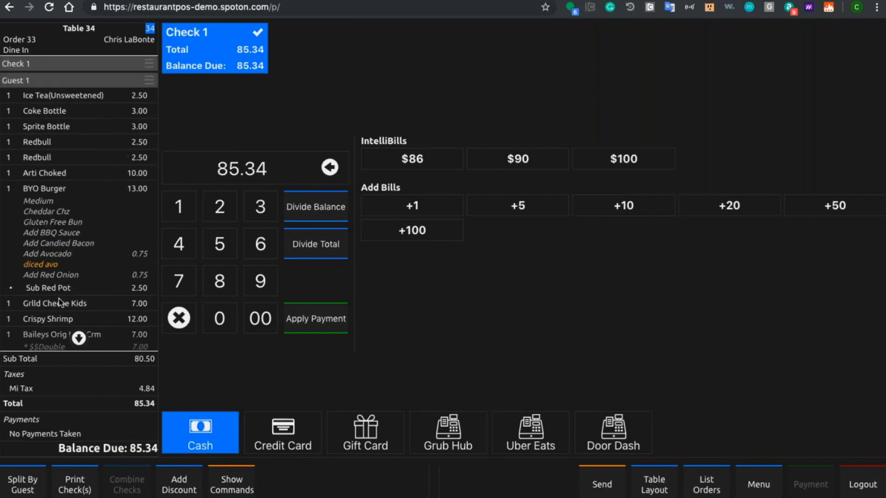
left_click(52, 142)
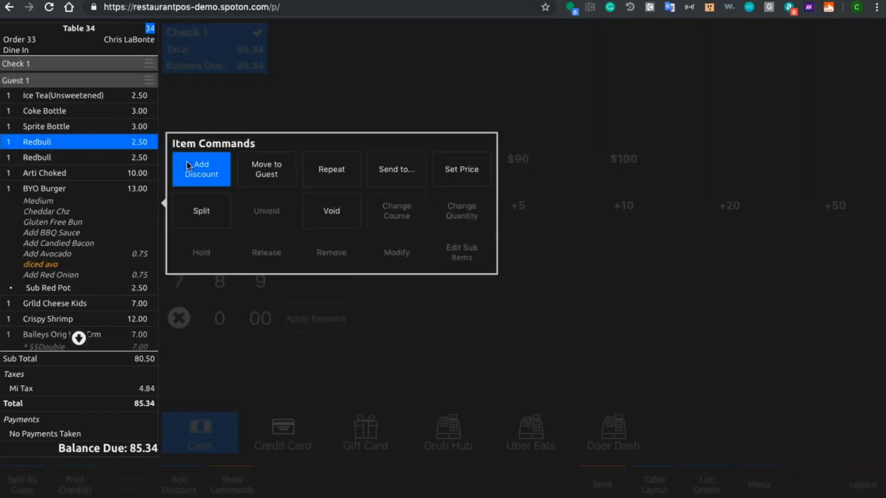
left_click(252, 165)
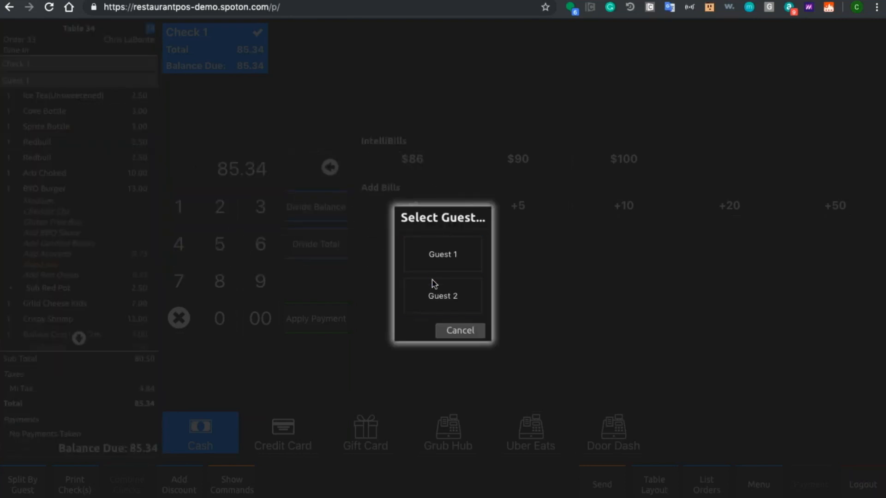
left_click(433, 293)
left_click(44, 111)
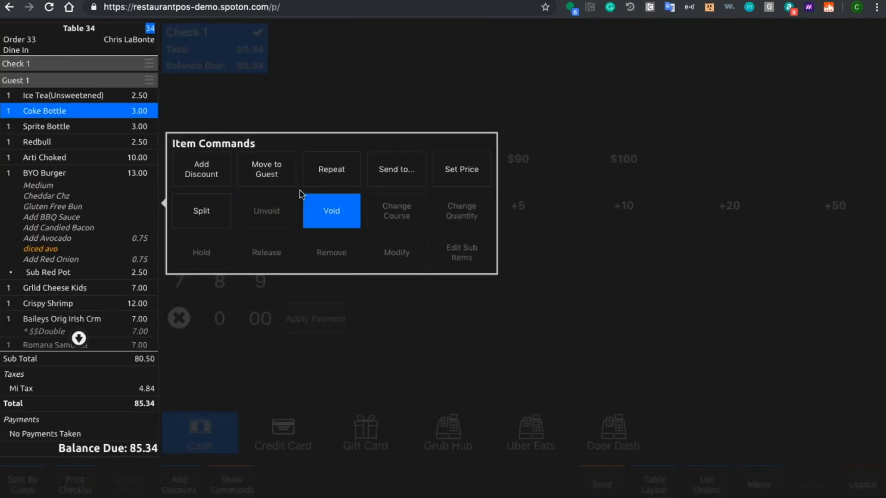
left_click(262, 167)
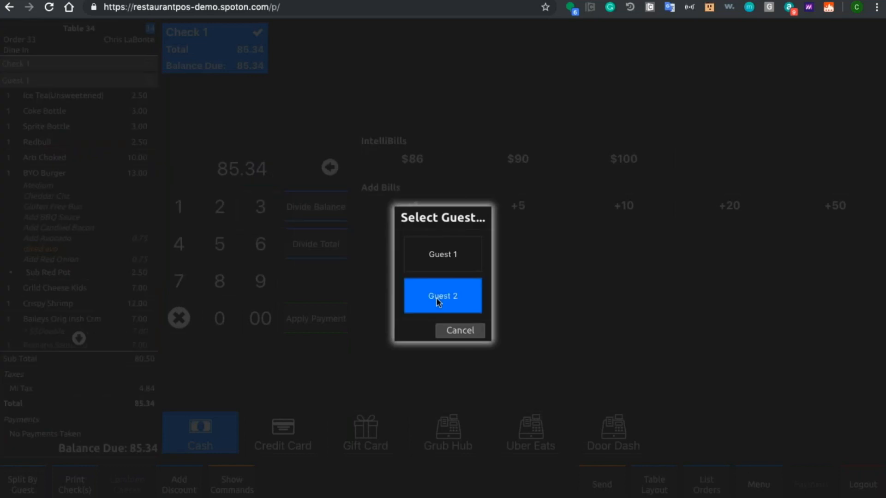
left_click(436, 297)
left_click(48, 178)
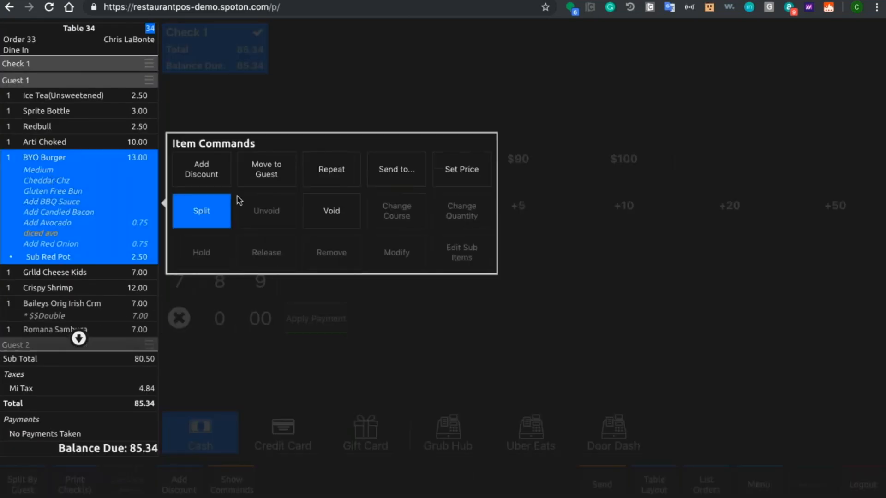
left_click(263, 171)
left_click(420, 285)
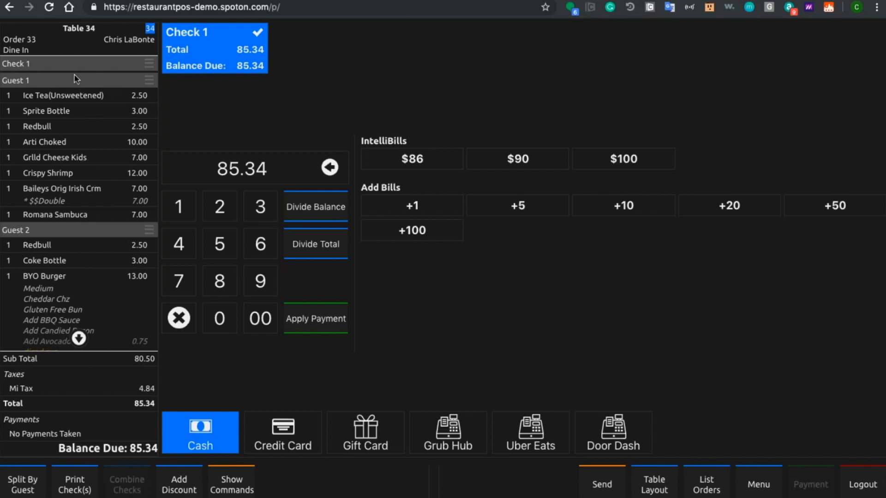
Step: Split the ticket by guest and review the items on Check 2 and Check 1
left_click(25, 489)
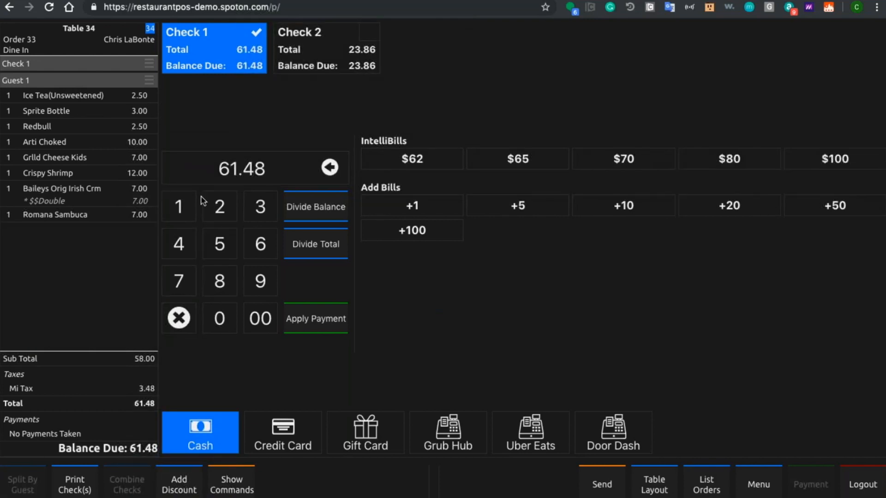
left_click(300, 60)
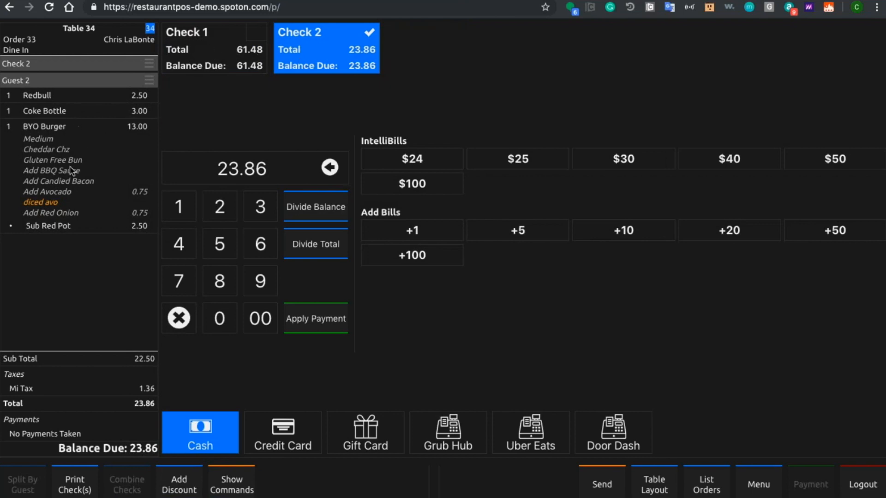
left_click(209, 57)
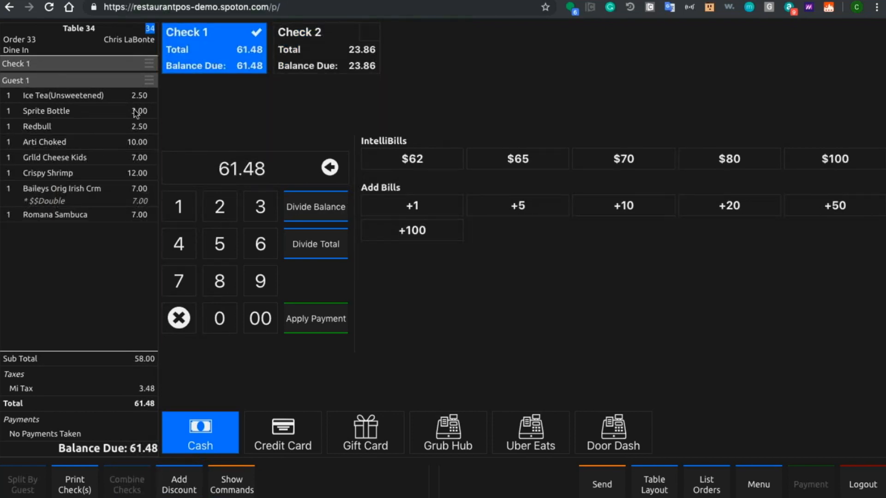
Step: Split the Arti Choked between Guest 1 and Guest 2, inspect its share on both checks, and return to Check 1
left_click(93, 146)
left_click(201, 212)
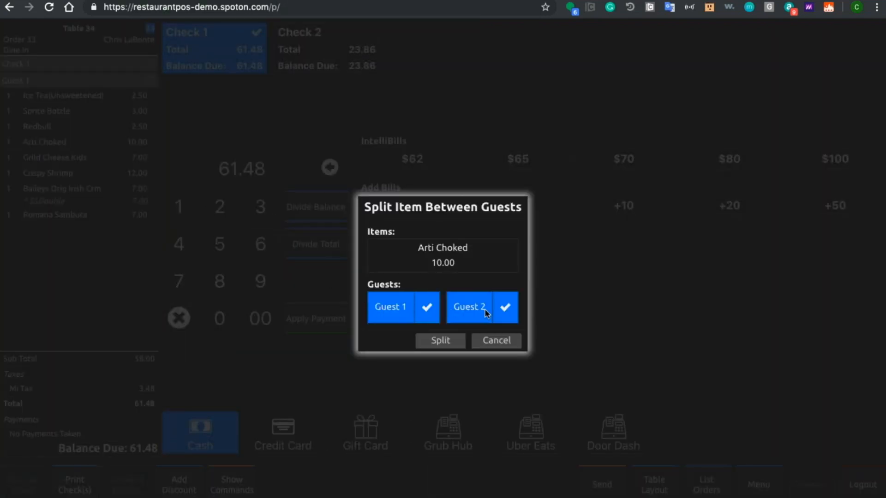
left_click(447, 341)
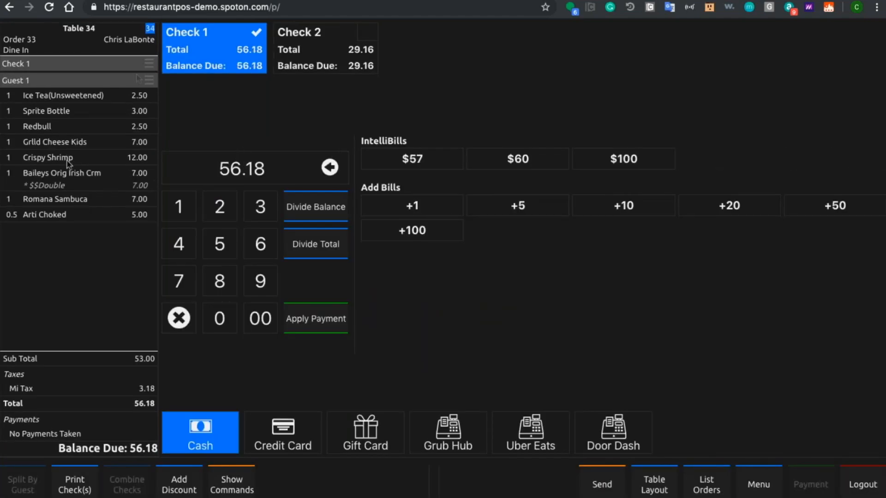
scroll(69, 172, "up", 5)
scroll(70, 175, "left", 3)
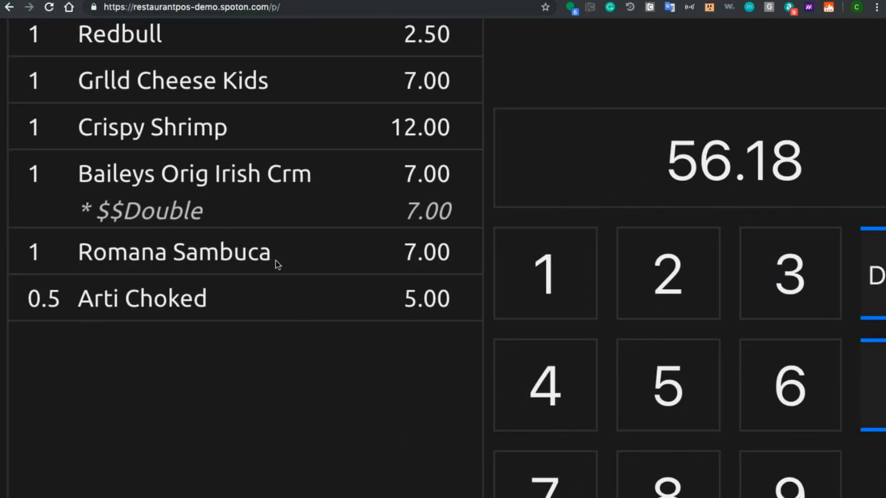
scroll(275, 261, "down", 5)
left_click(325, 37)
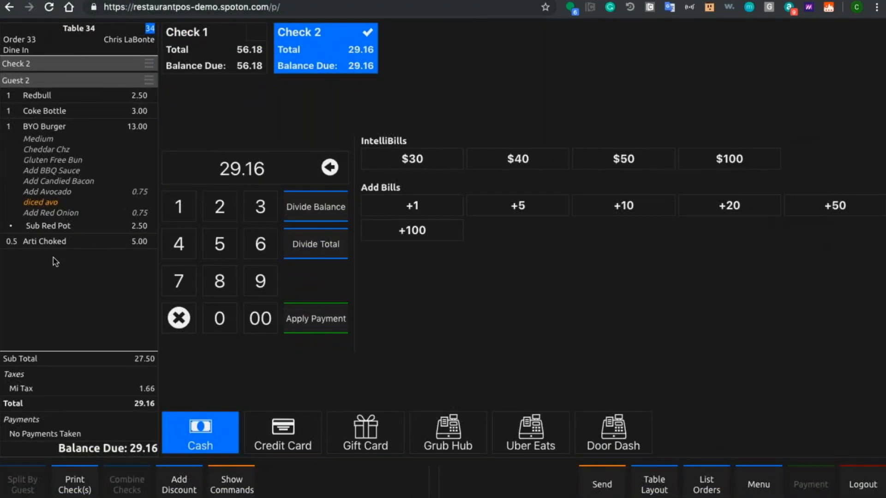
scroll(54, 257, "up", 5)
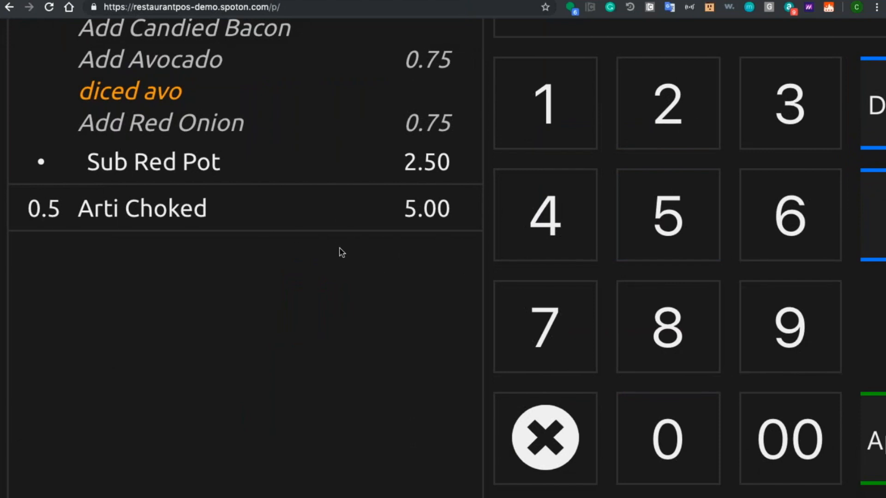
scroll(327, 254, "down", 5)
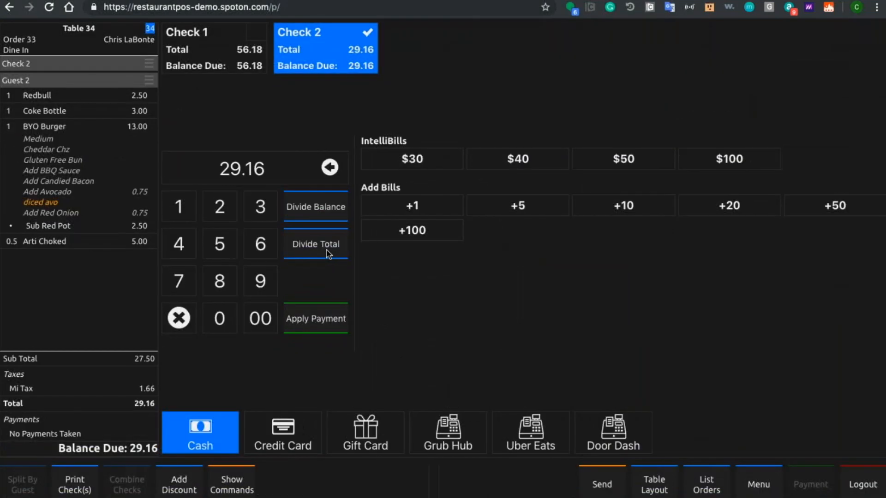
left_click(237, 67)
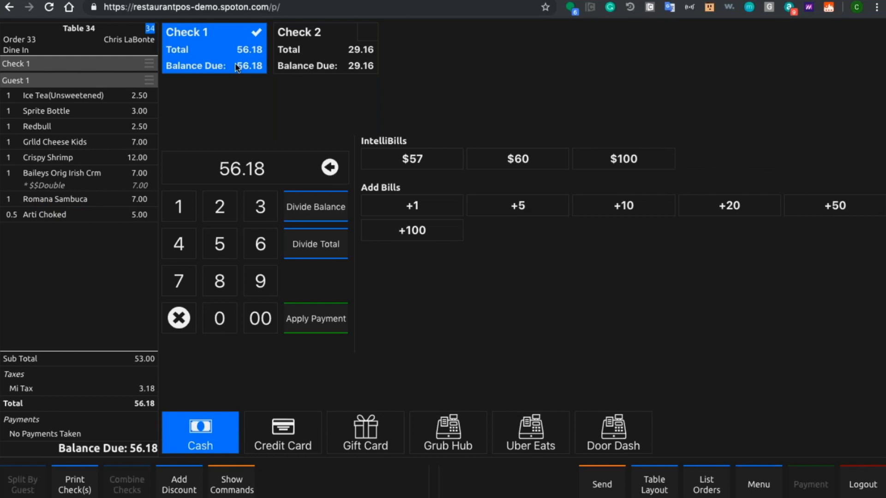
Step: Divide Check 1's total by 3, and switch the payment type to Credit Card and back to Cash
left_click(312, 246)
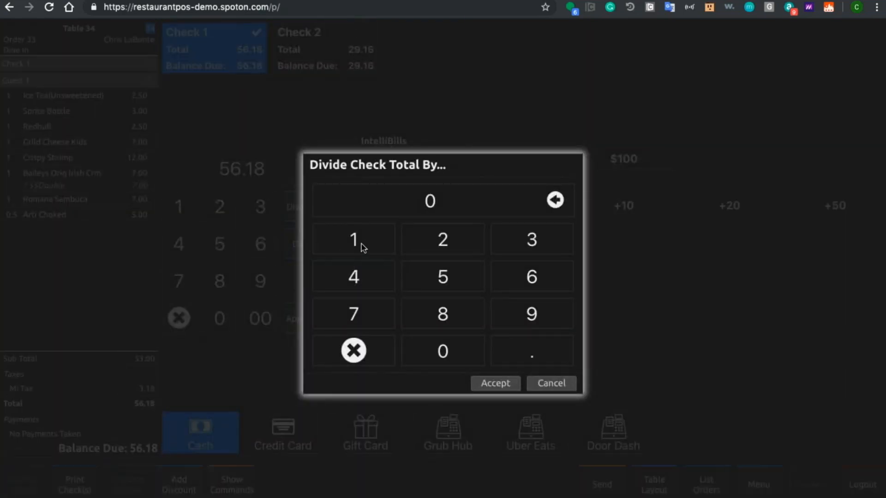
left_click(542, 249)
left_click(506, 385)
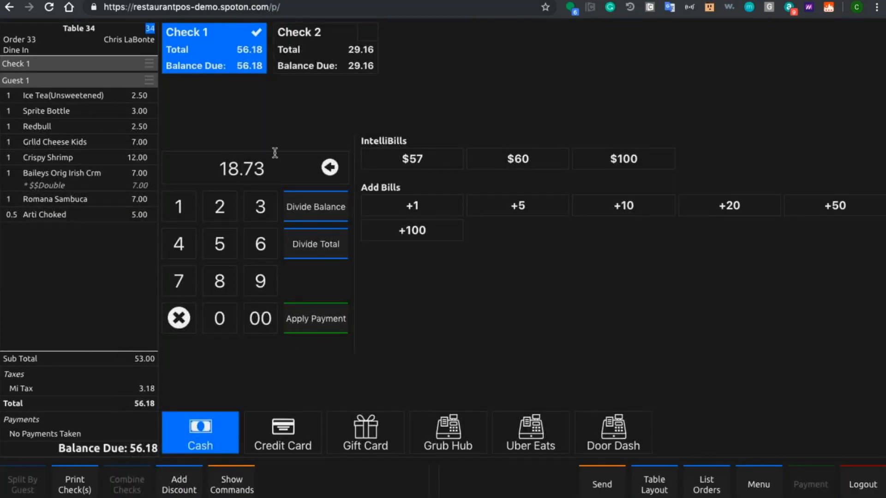
left_click(280, 427)
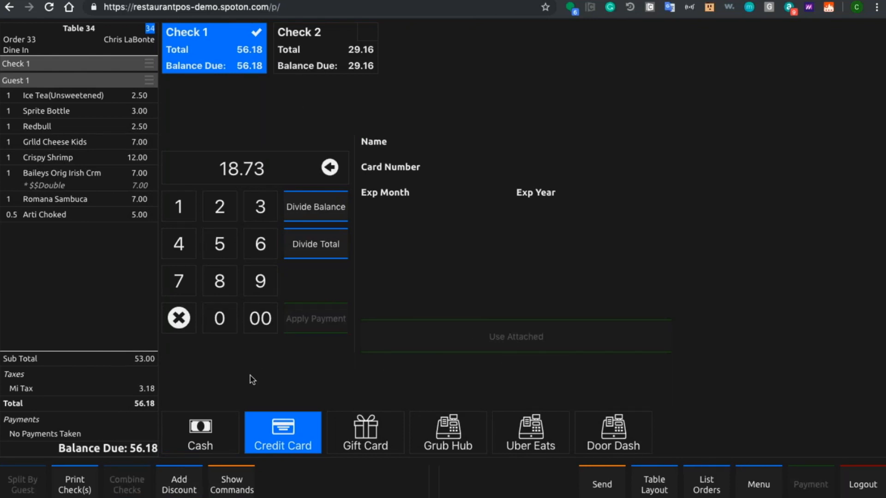
left_click(225, 424)
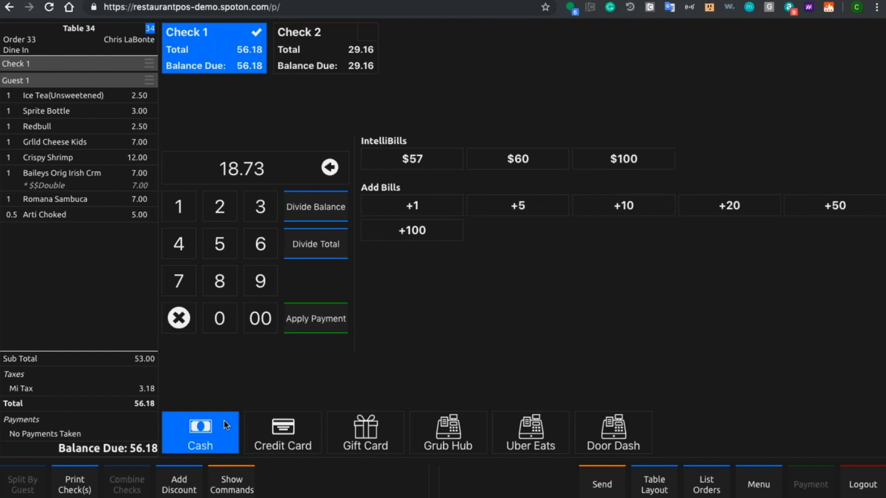
Step: Apply a 33.00 cash payment to Check 1
left_click(260, 216)
left_click(264, 215)
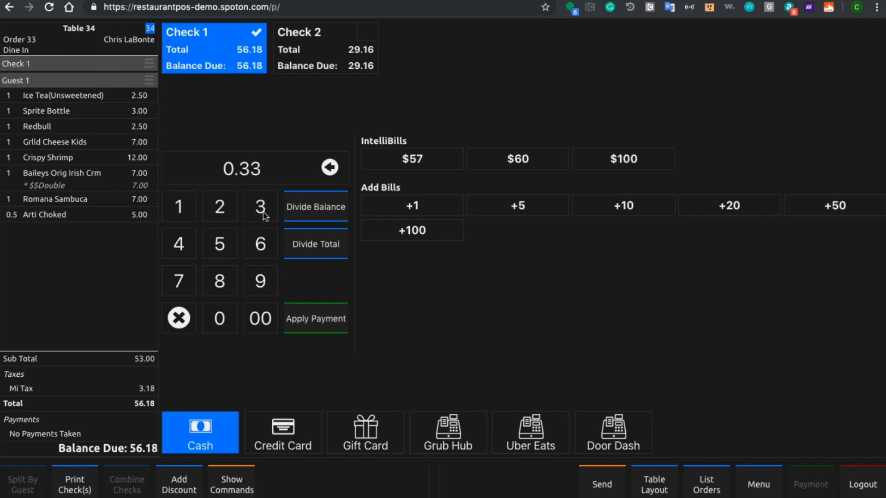
left_click(220, 318)
left_click(220, 320)
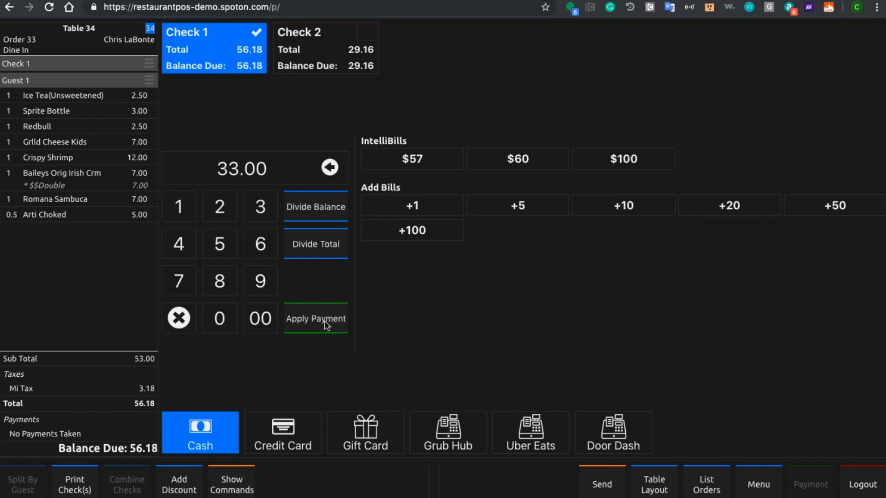
left_click(326, 324)
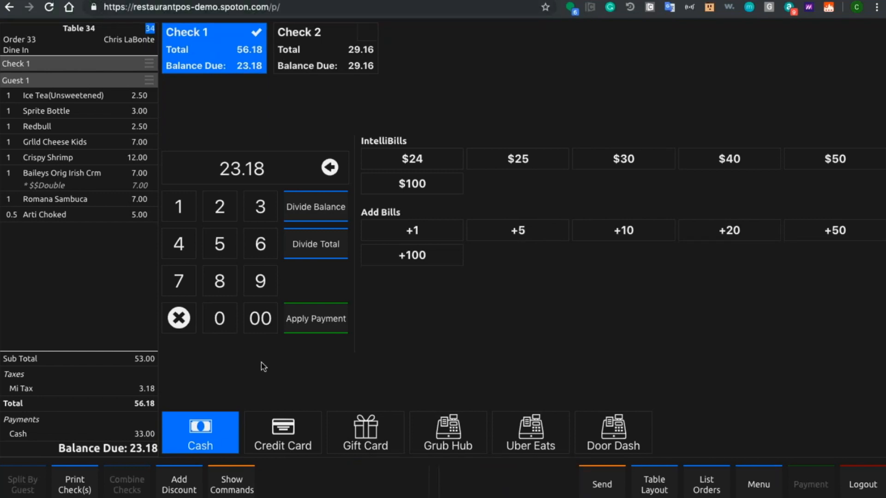
Step: Pay Check 2 in cash with $100 tendered and dismiss the change due display
left_click(320, 46)
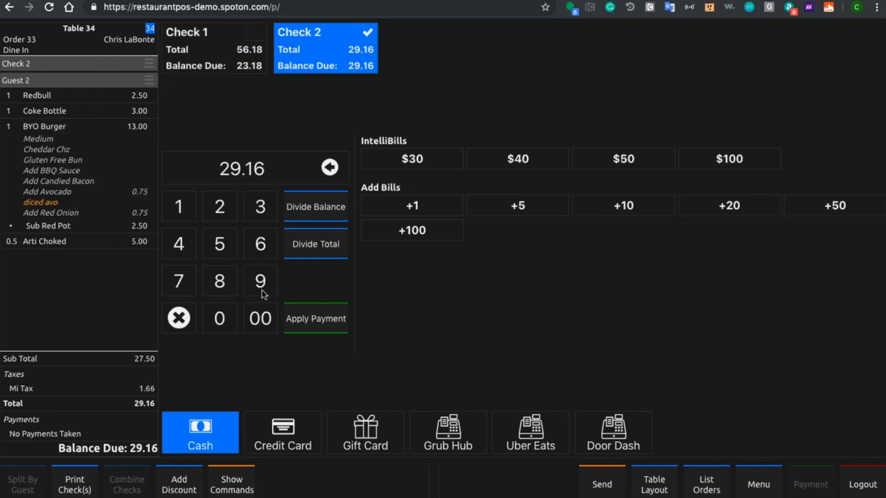
left_click(736, 159)
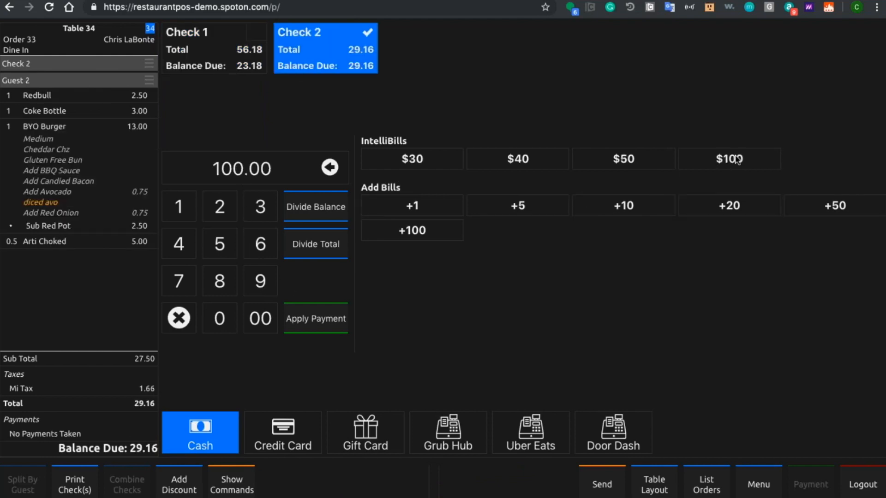
left_click(321, 319)
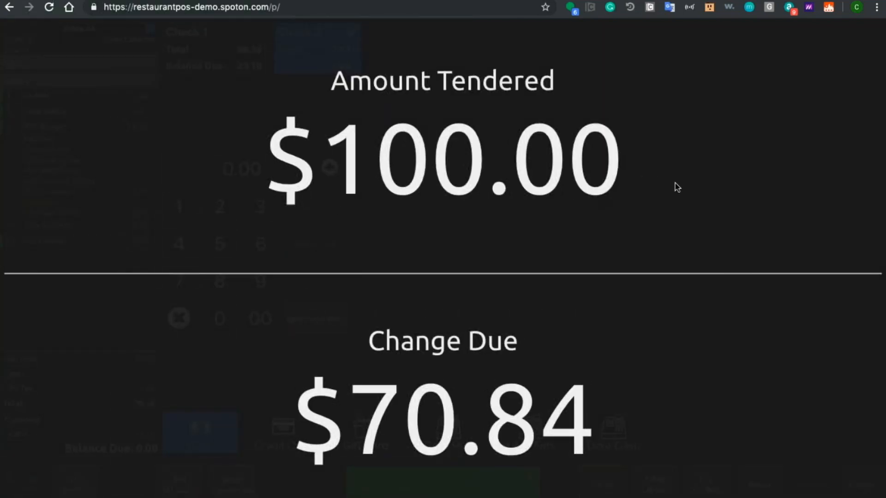
left_click(505, 272)
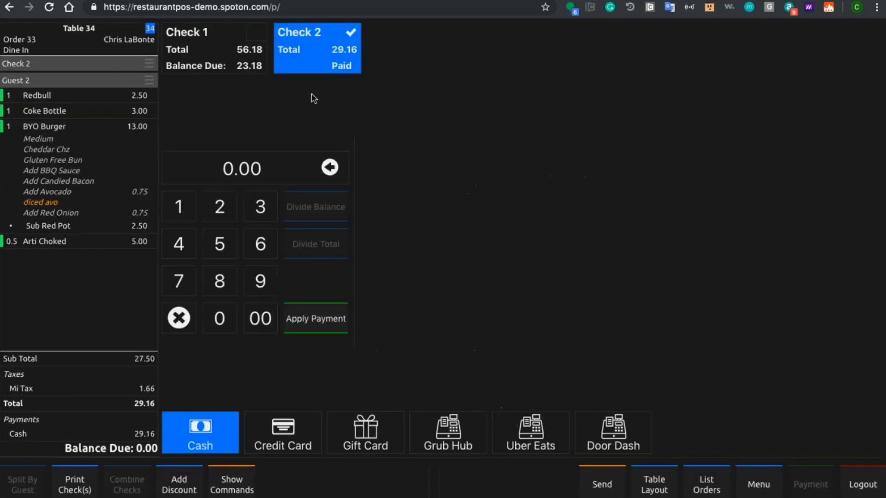
Step: Pay the remaining balance of Check 1 in cash to close the order
left_click(230, 50)
left_click(283, 429)
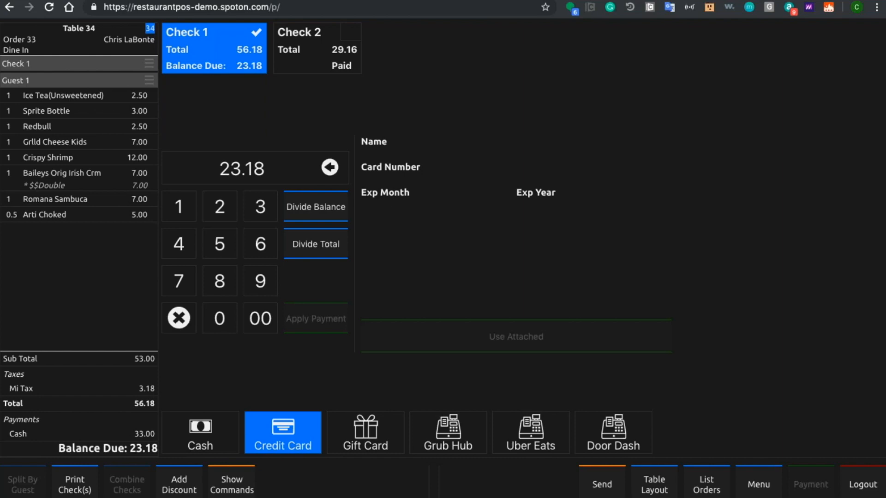
left_click(199, 436)
left_click(315, 318)
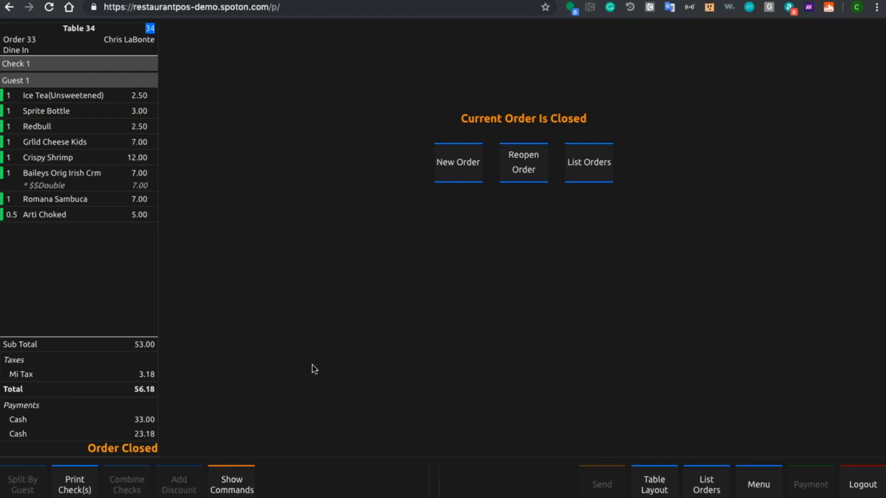
Step: Open the table layout and view the Bar 100, Community 4060 and Community 7090 sections, returning to Dining 1020
left_click(666, 487)
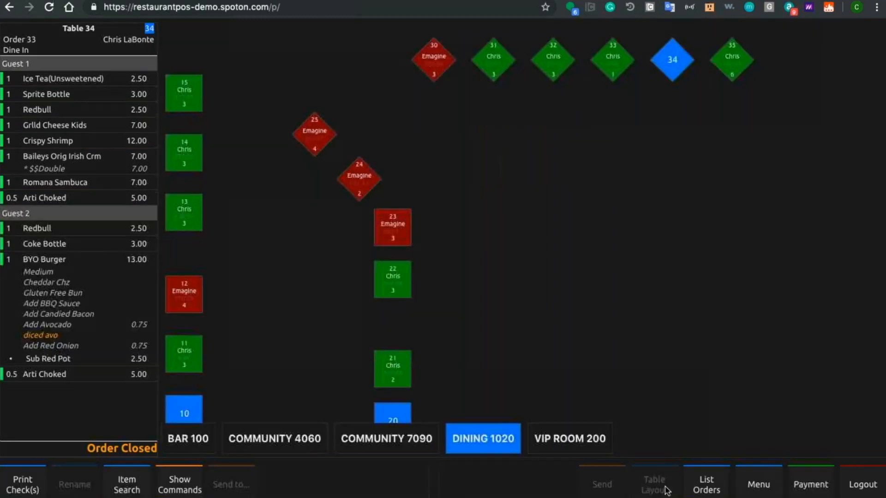
left_click(200, 440)
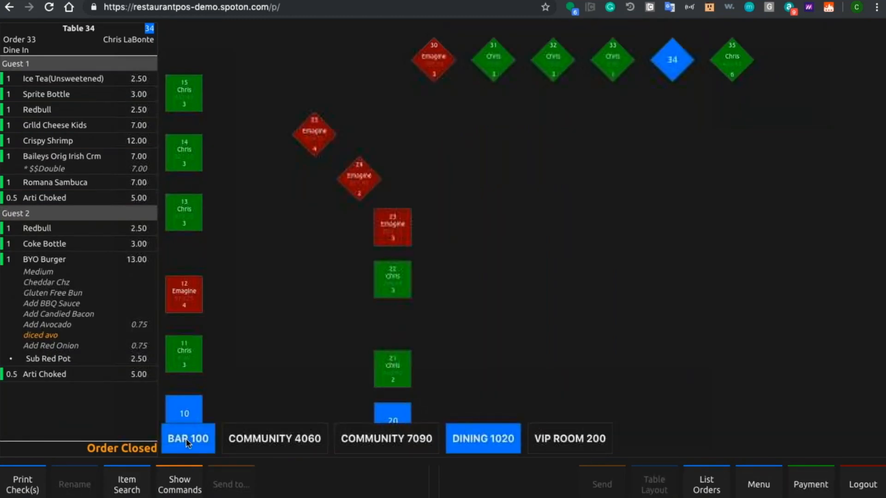
left_click(247, 439)
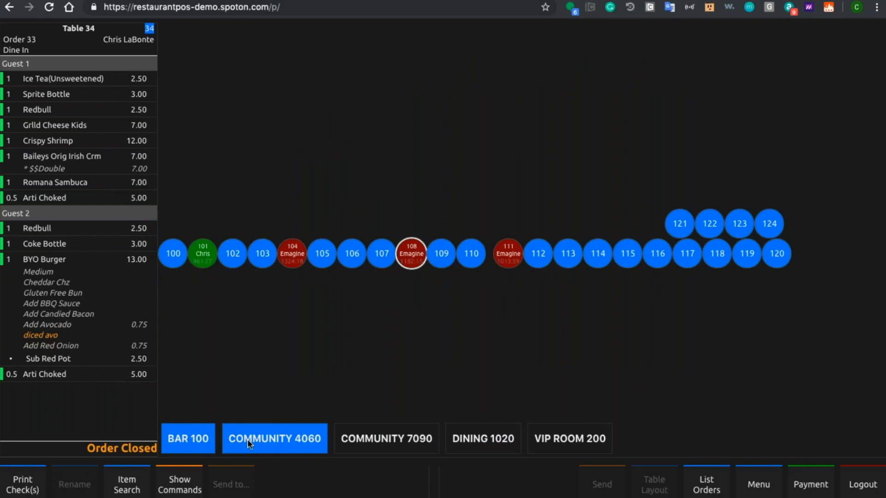
left_click(361, 446)
left_click(463, 448)
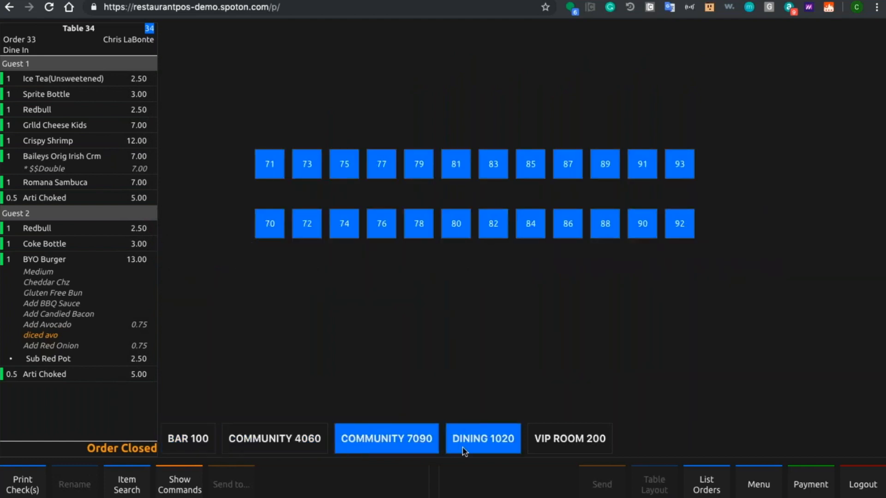
left_click(464, 431)
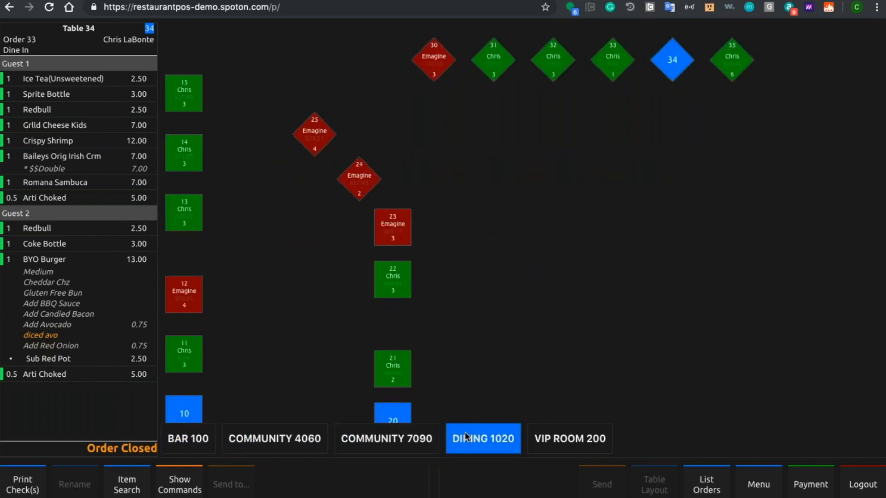
Step: View the VIP Room 200 section of the table layout and switch to the Cordials menu screen
left_click(536, 438)
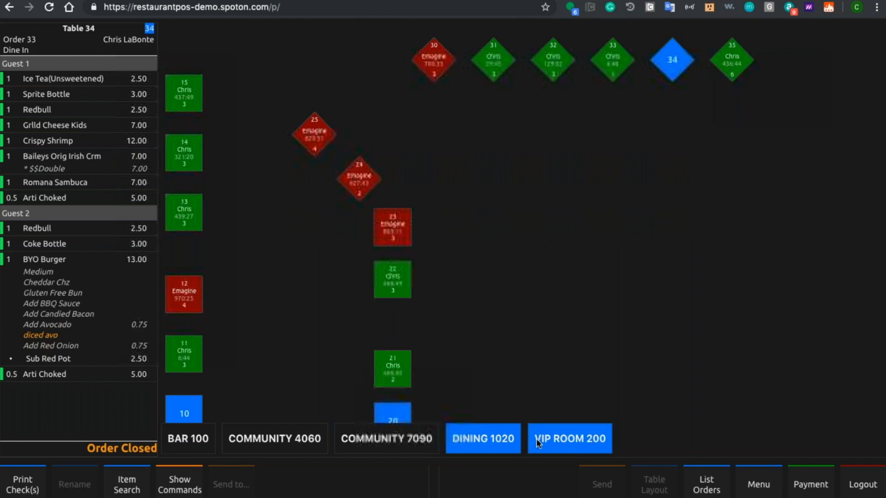
left_click(138, 482)
left_click(541, 179)
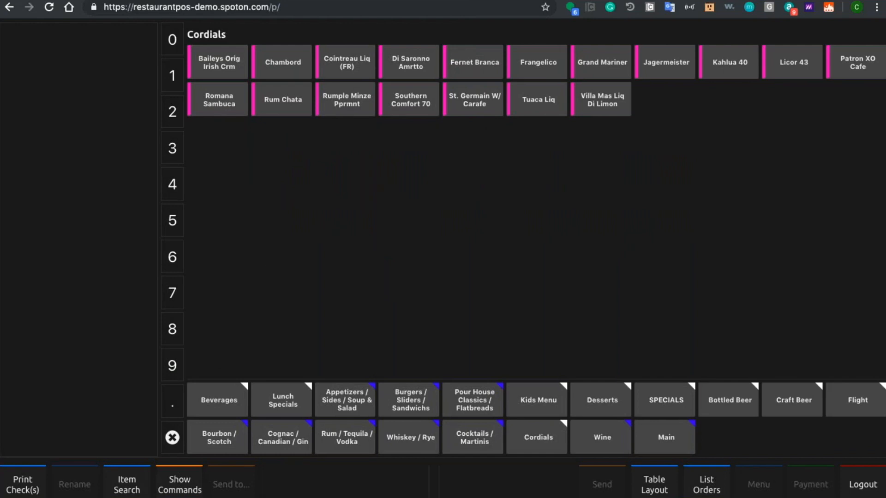
Step: Search the items for "all day", add 37-All Day IPA to a quick sale, and send the order
left_click(126, 488)
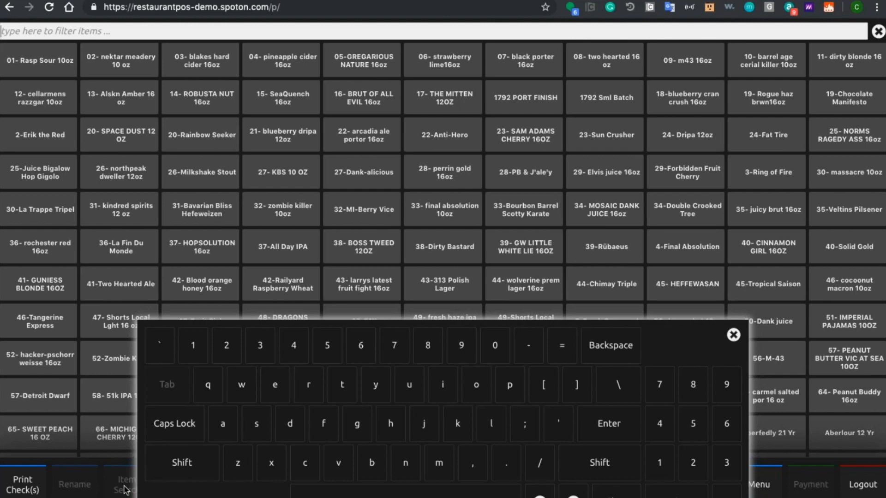
type("all day")
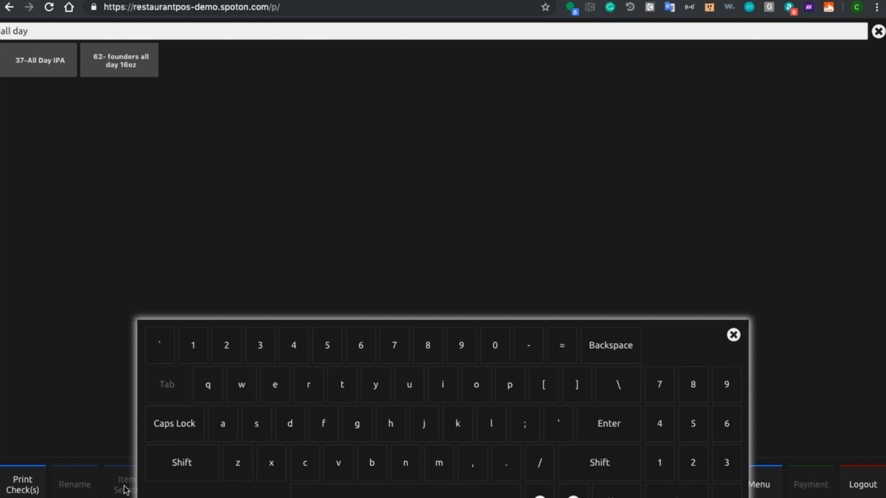
left_click(44, 56)
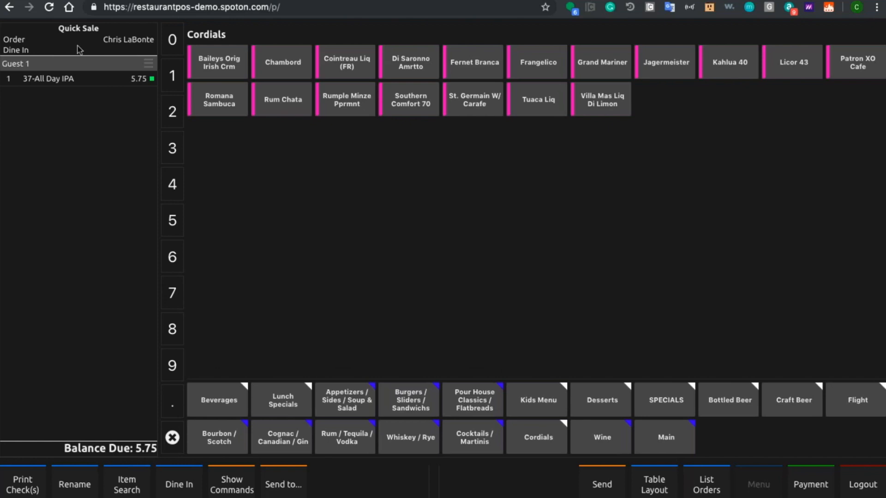
left_click(594, 488)
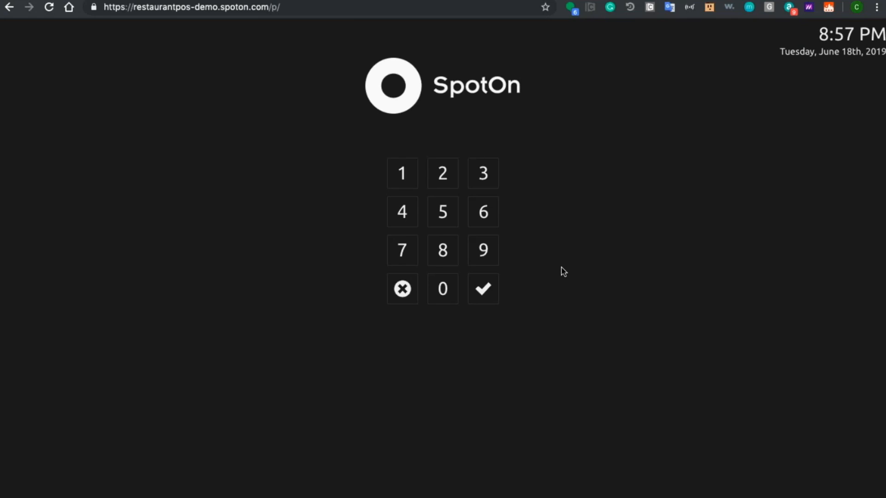
Step: Log back in to the point of sale with the employee PIN
left_click(479, 257)
left_click(479, 258)
left_click(479, 258)
left_click(479, 259)
left_click(486, 294)
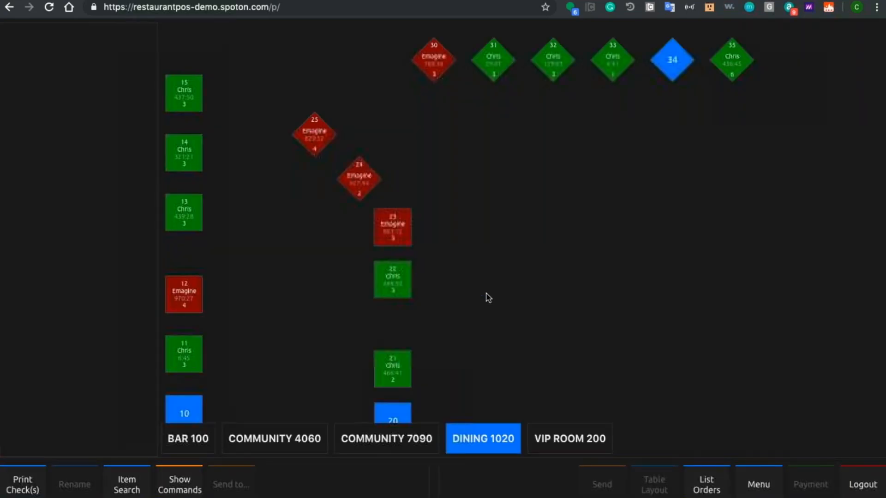
Step: Open the command list, view the Request Support form, and close it without submitting
left_click(171, 486)
left_click(283, 148)
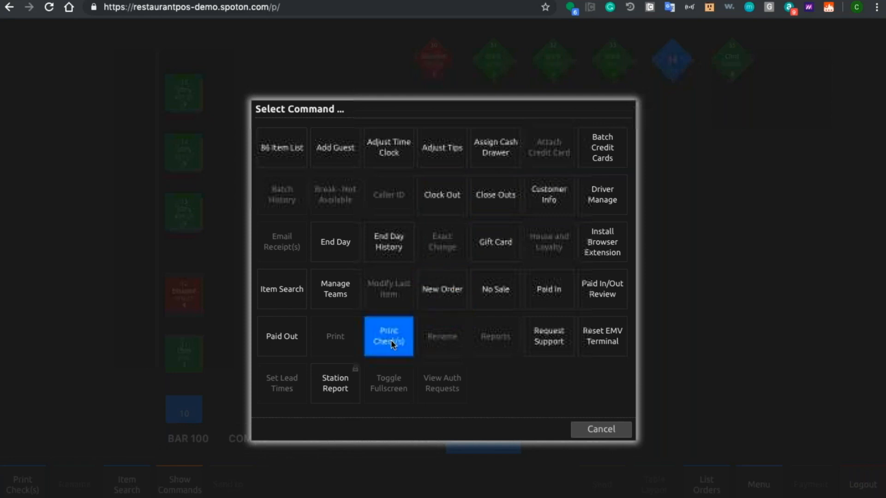
left_click(554, 345)
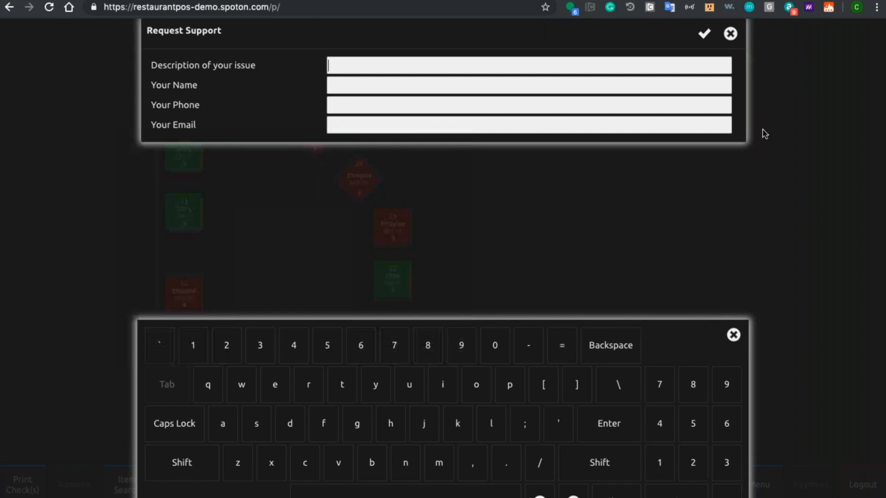
left_click(803, 195)
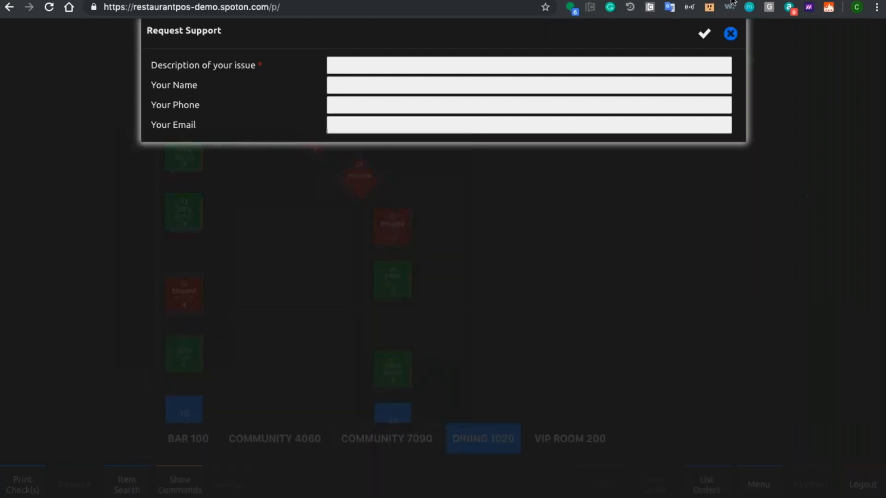
left_click(730, 33)
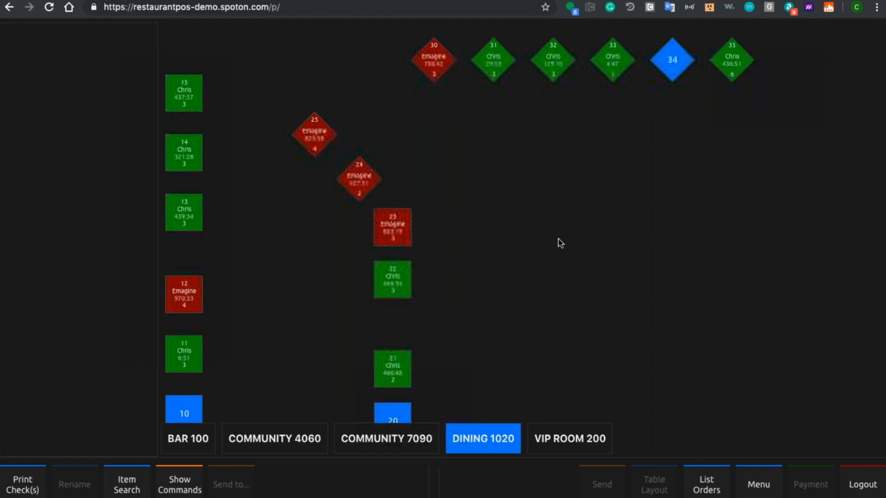
Step: Go to the back office at restaurantpos-demo.spoton.com/b/ and log in
left_click(393, 7)
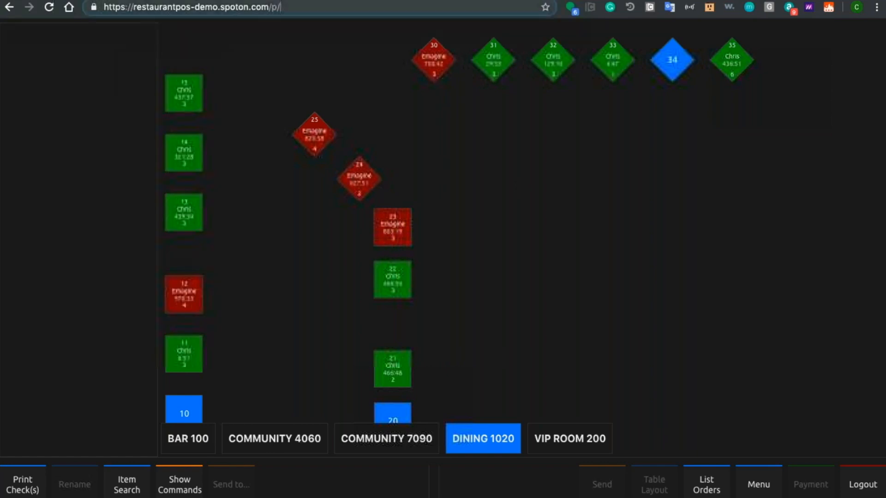
left_click(392, 8)
key("BackSpace")
key("BackSpace")
type("b/")
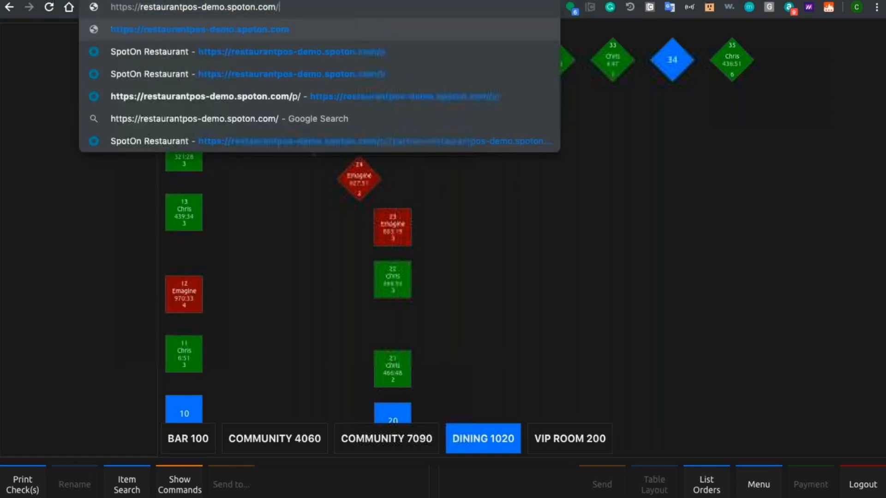
key("Return")
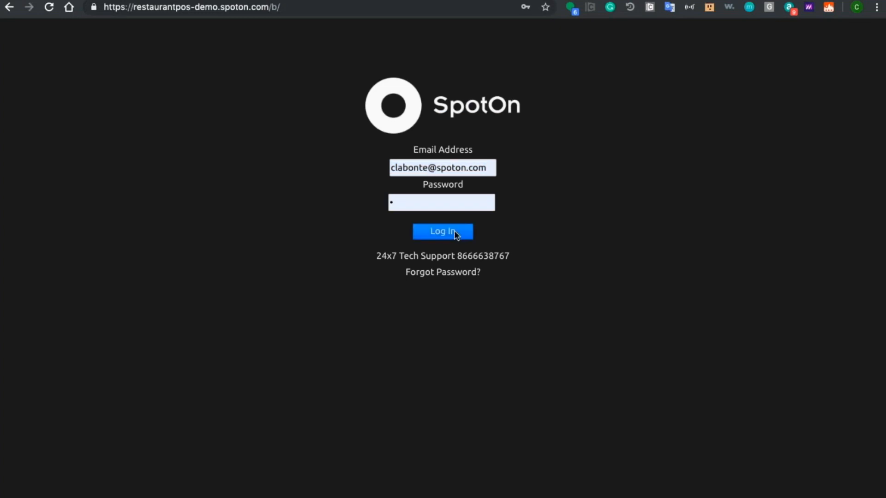
left_click(454, 232)
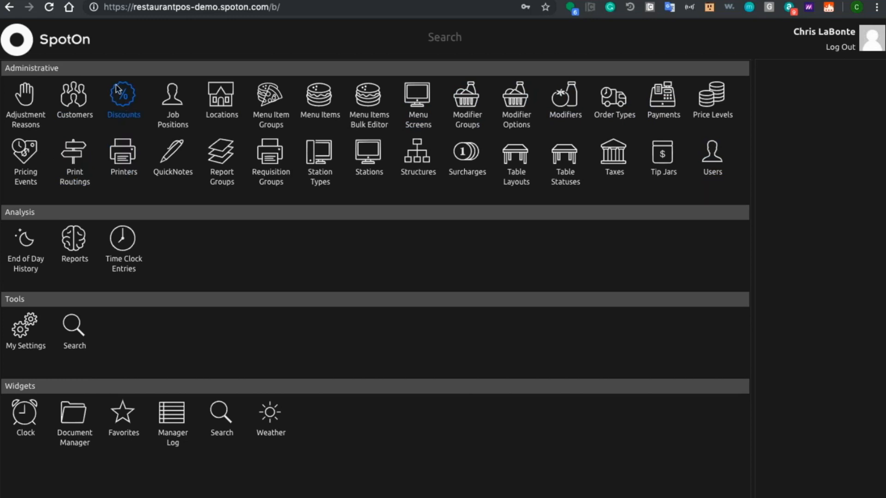
Step: In the police disc discount, grant permission to the Manager - Kitchen and Bartender positions
left_click(122, 115)
scroll(64, 249, "down", 5)
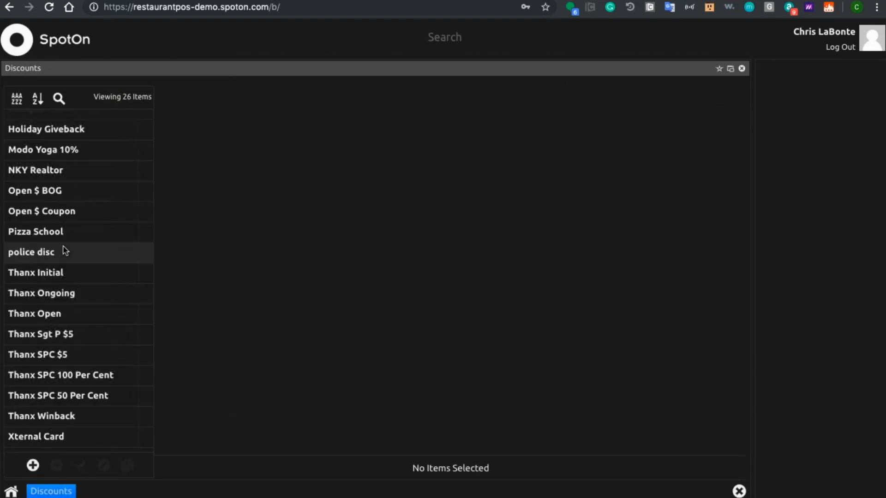
left_click(65, 251)
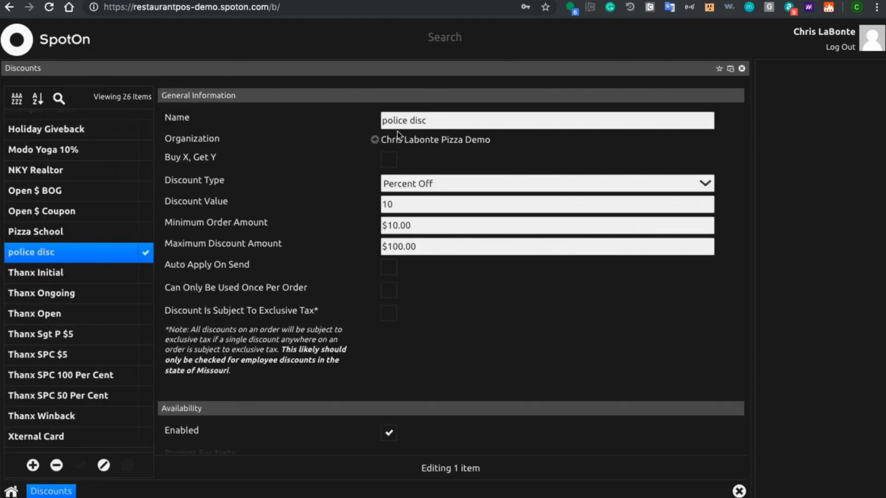
scroll(339, 251, "down", 8)
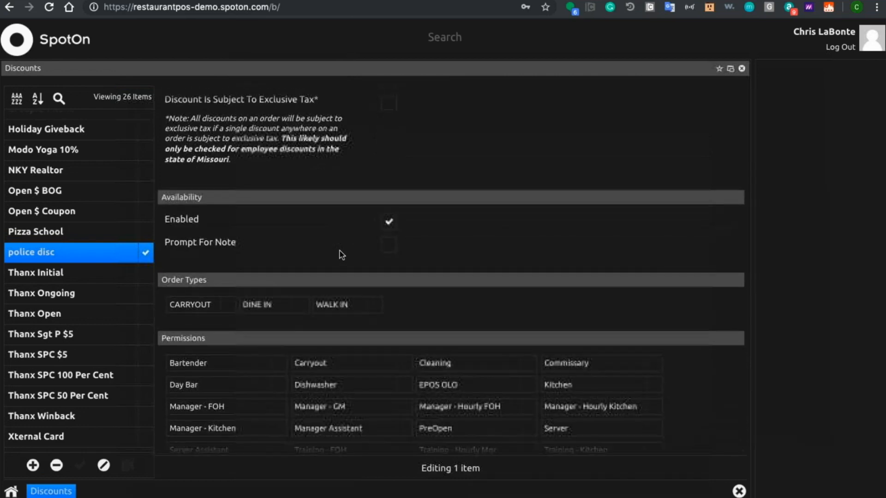
scroll(339, 252, "down", 1)
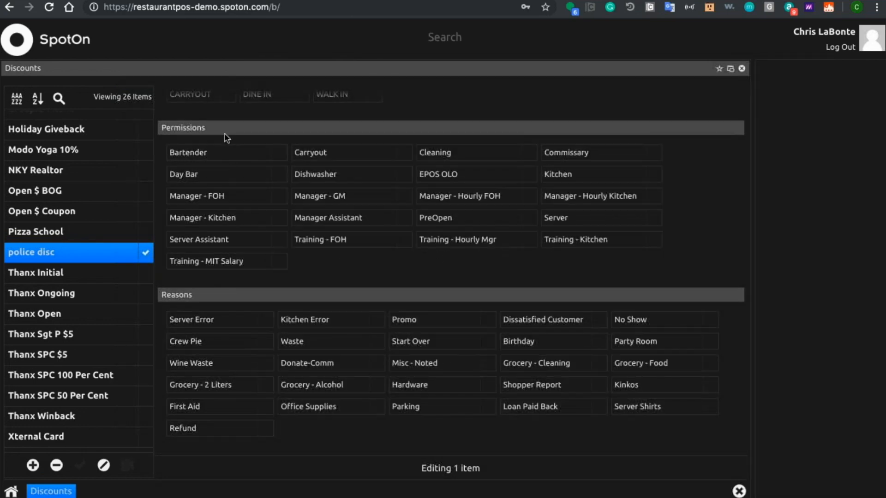
left_click(263, 218)
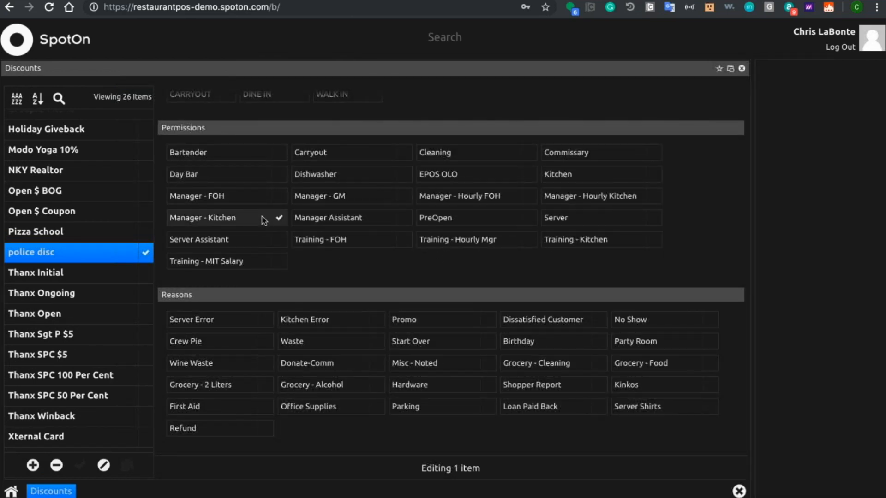
left_click(222, 152)
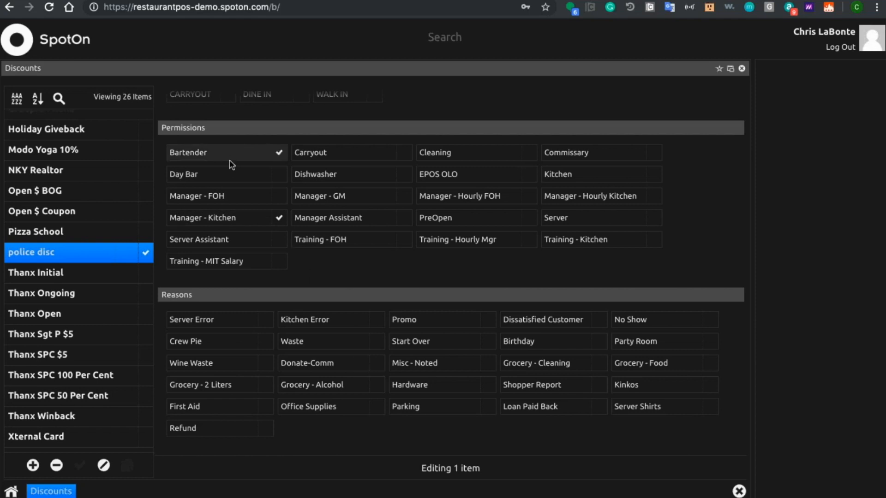
Step: Select Promo as a reason for the police disc discount and review its schedule and item availability
scroll(336, 364, "down", 1)
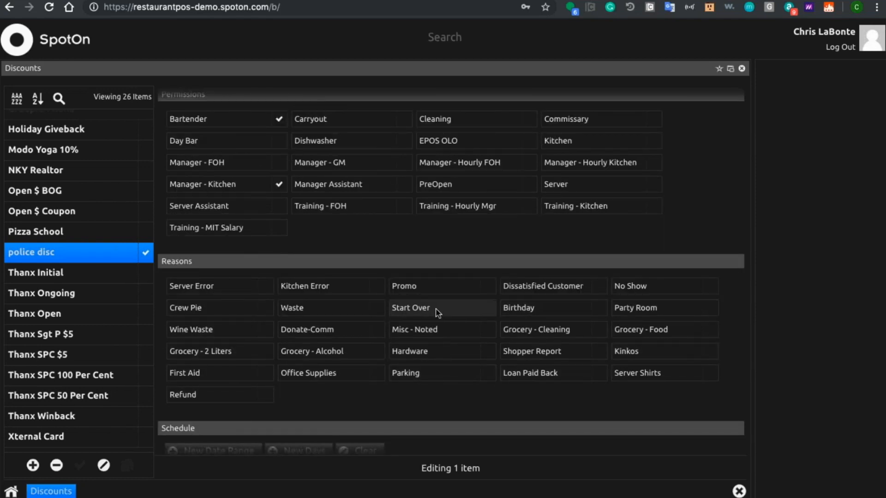
left_click(432, 290)
scroll(281, 310, "down", 4)
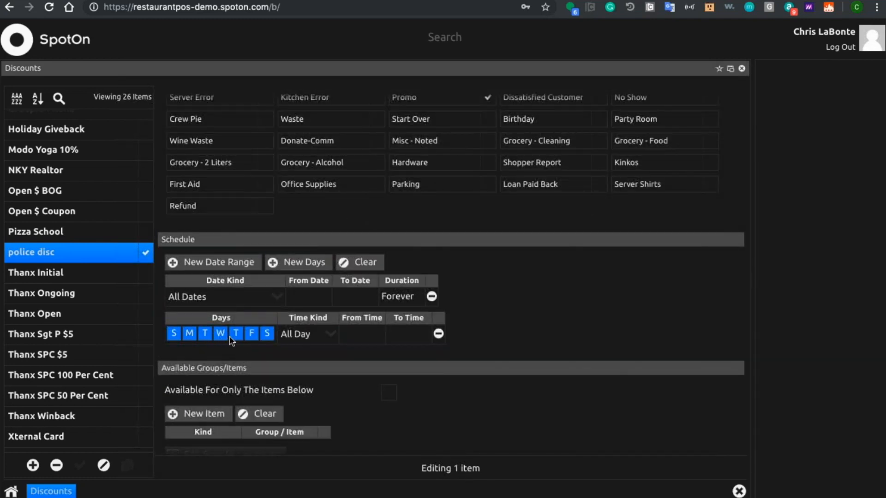
scroll(346, 361, "down", 1)
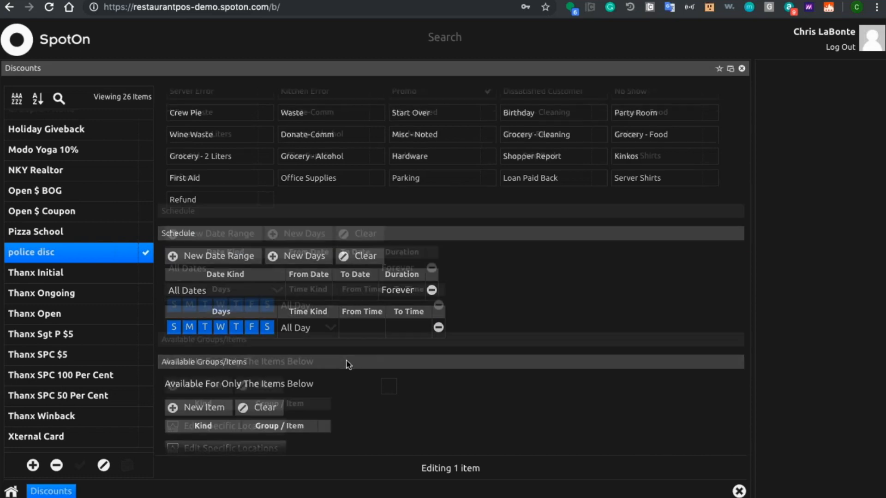
scroll(349, 364, "up", 3)
scroll(347, 364, "up", 11)
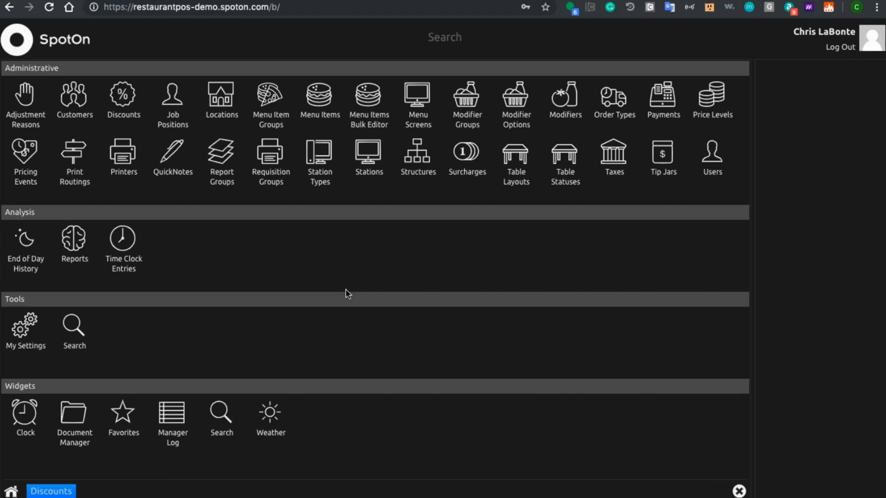
Step: Open the 11" Don Corleone menu item and try editing its Standard price, restoring 14.95
left_click(326, 118)
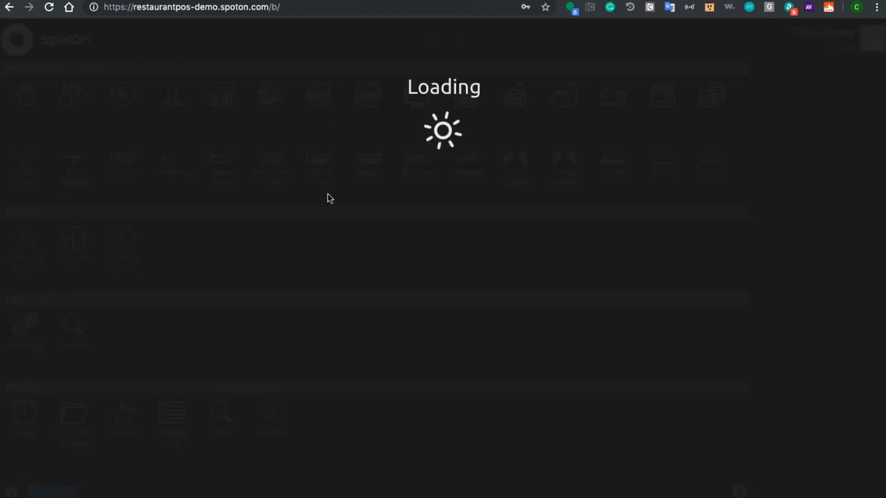
scroll(364, 317, "down", 5)
double_click(462, 294)
key("Left")
key("Right")
key("Right")
key("Right")
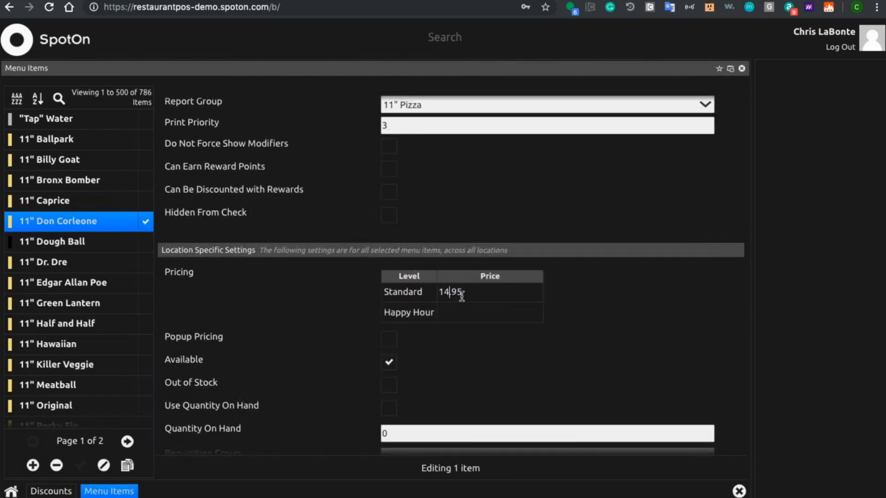
key("BackSpace")
left_click(463, 274)
left_click(450, 293)
left_click(450, 291)
type(".")
left_click(492, 286)
key("BackSpace")
key("BackSpace")
key("BackSpace")
Step: Return to the back office home screen from the menu item editor
left_click(12, 493)
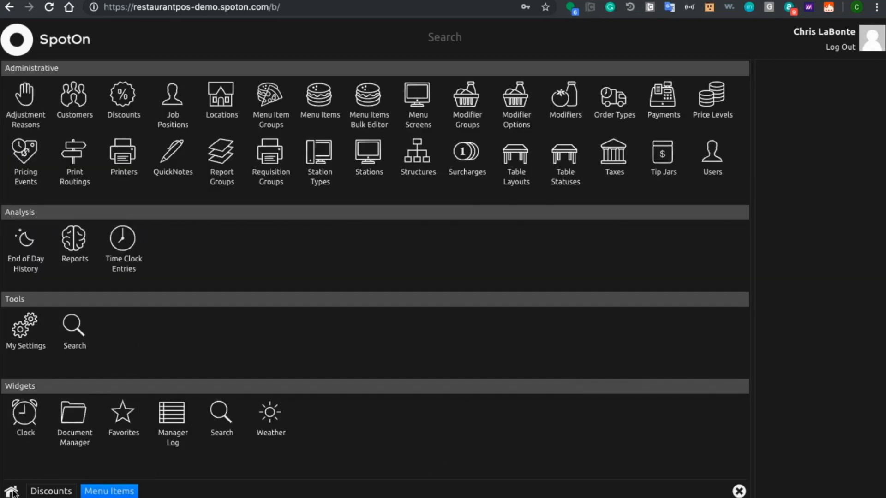
left_click(12, 492)
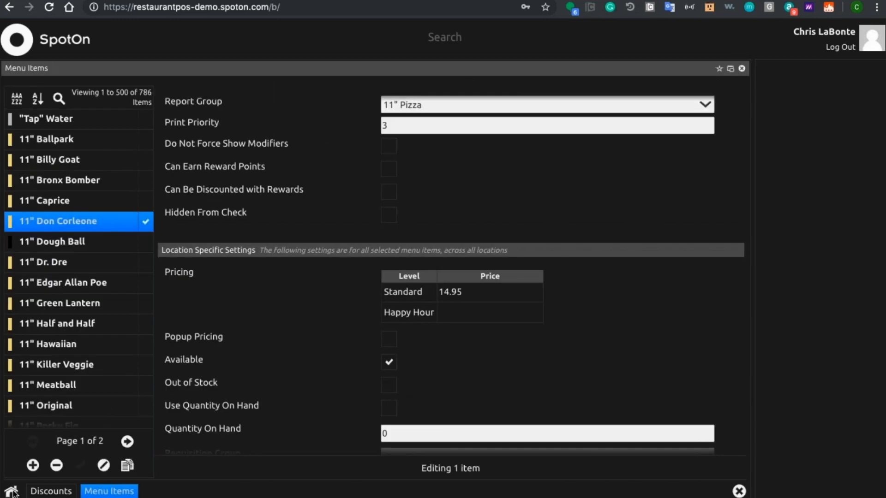
left_click(12, 493)
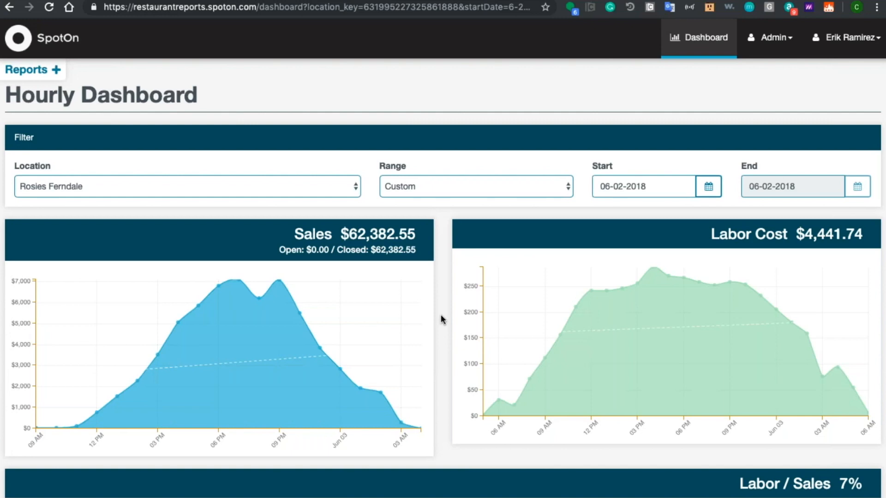
Step: Review the hourly sales, labor cost and labor/sales charts for Rosies Ferndale on 06-02-2018
scroll(442, 319, "down", 5)
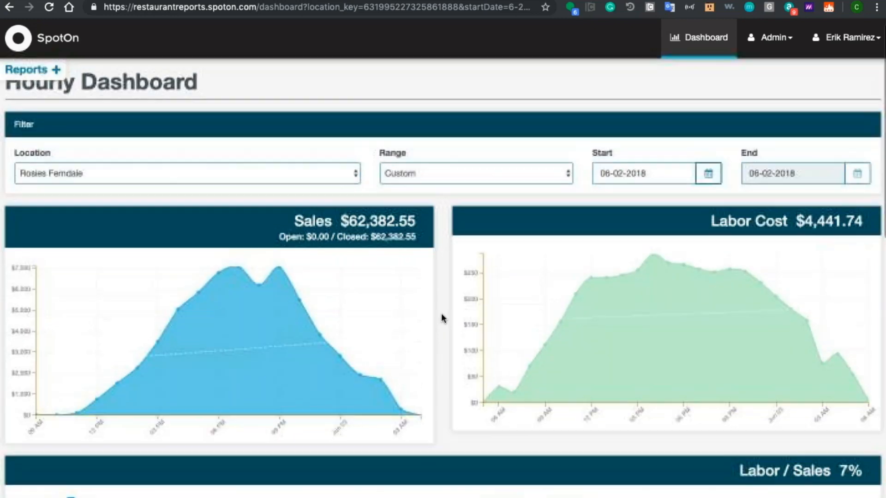
scroll(441, 313, "up", 5)
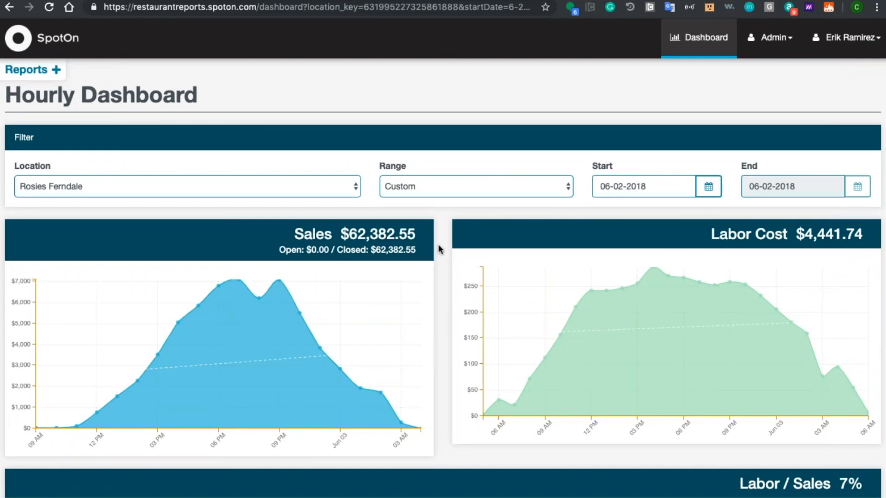
scroll(437, 245, "down", 1)
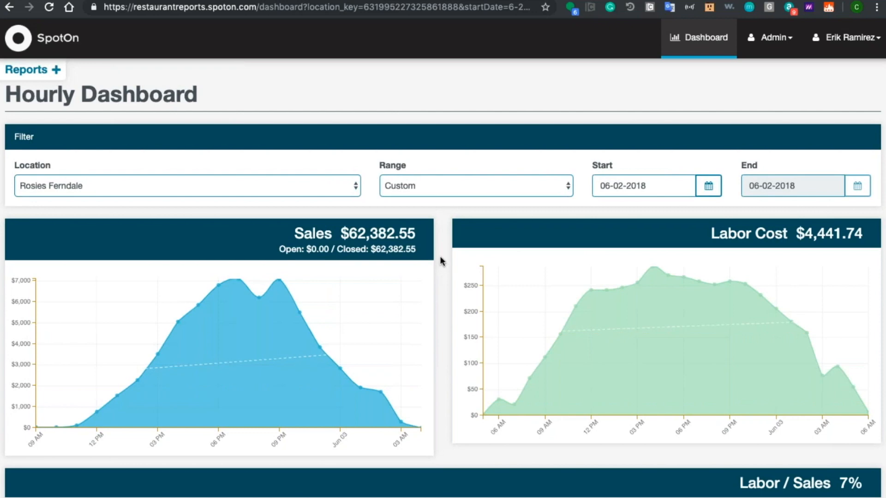
scroll(440, 260, "down", 3)
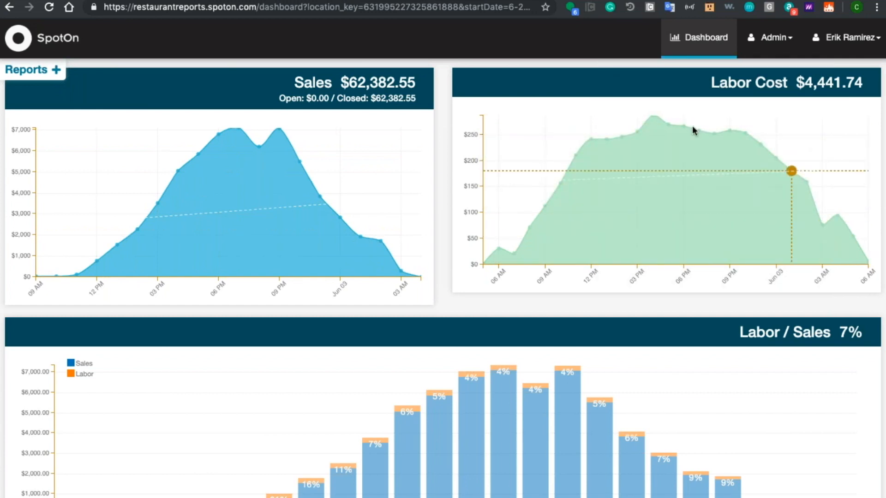
scroll(441, 184, "down", 1)
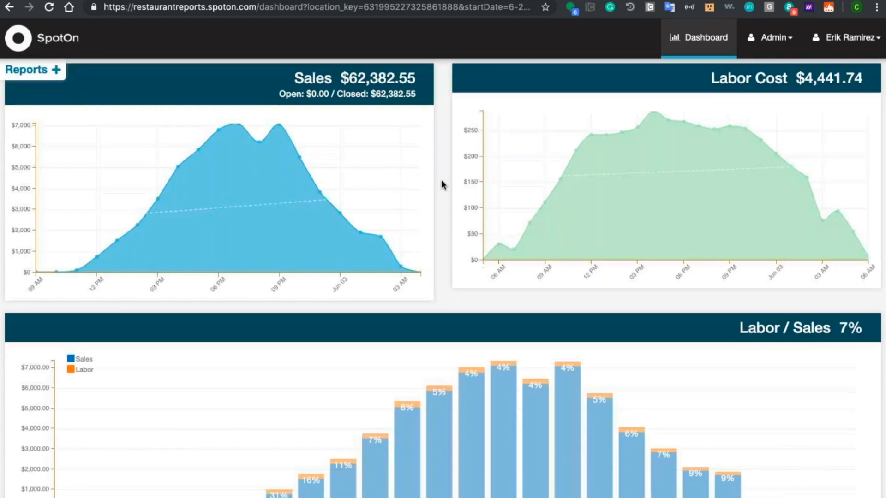
Step: Examine the Labor / Sales figure and its hourly chart, comparing it with the sales and labor cost charts
scroll(441, 185, "down", 1)
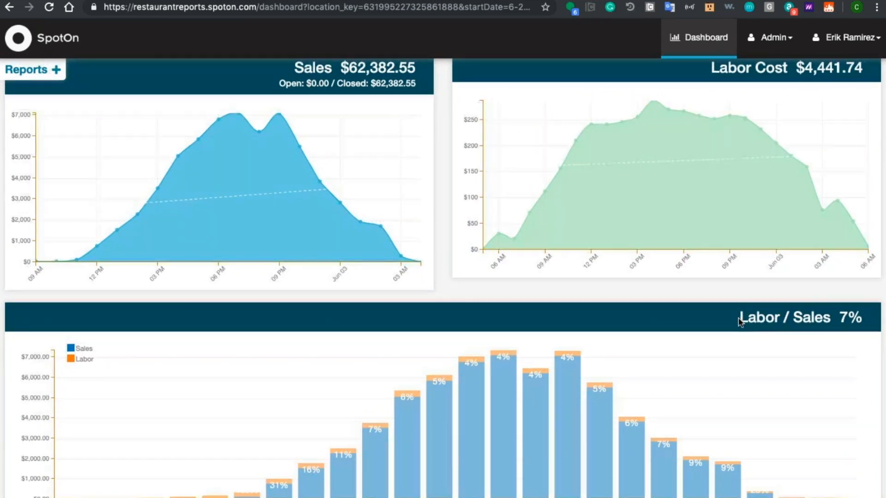
scroll(738, 317, "down", 3)
left_click_drag(737, 258, 870, 259)
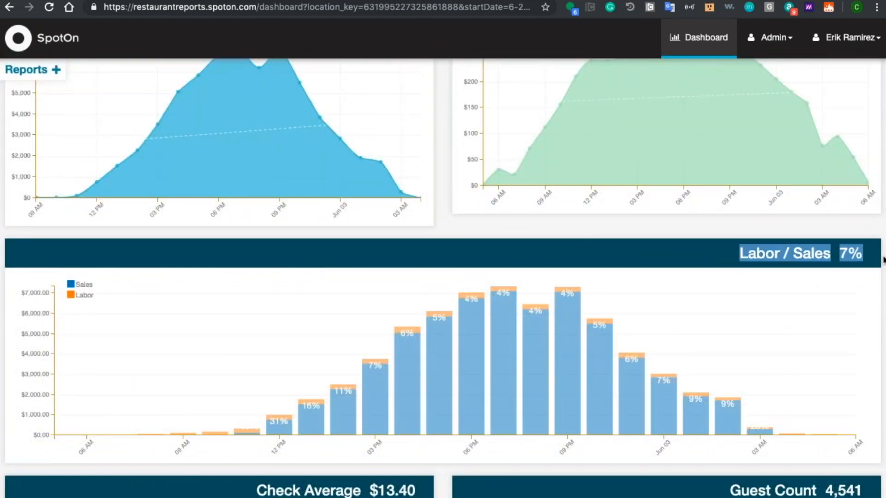
left_click(866, 258)
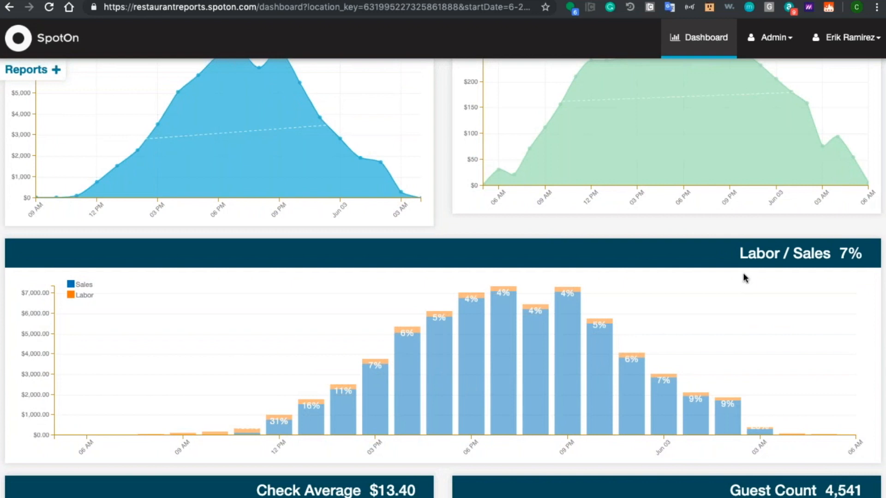
left_click_drag(875, 252, 734, 256)
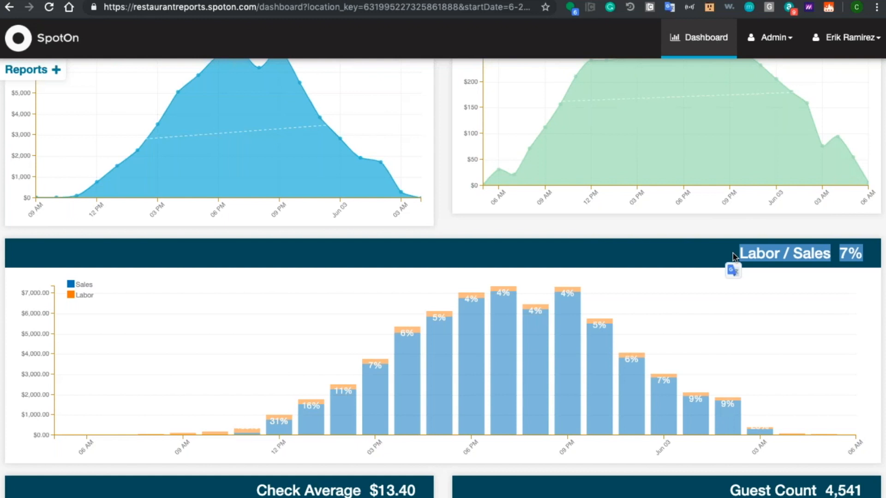
left_click(711, 244)
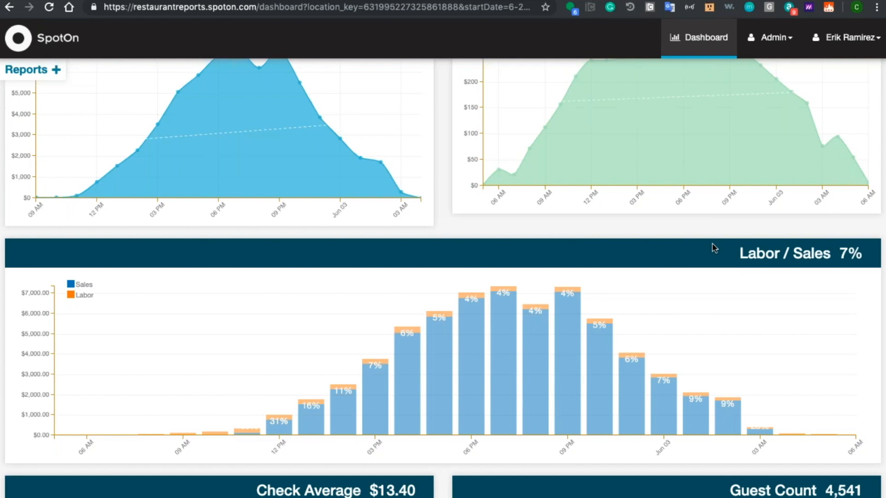
scroll(714, 248, "up", 5)
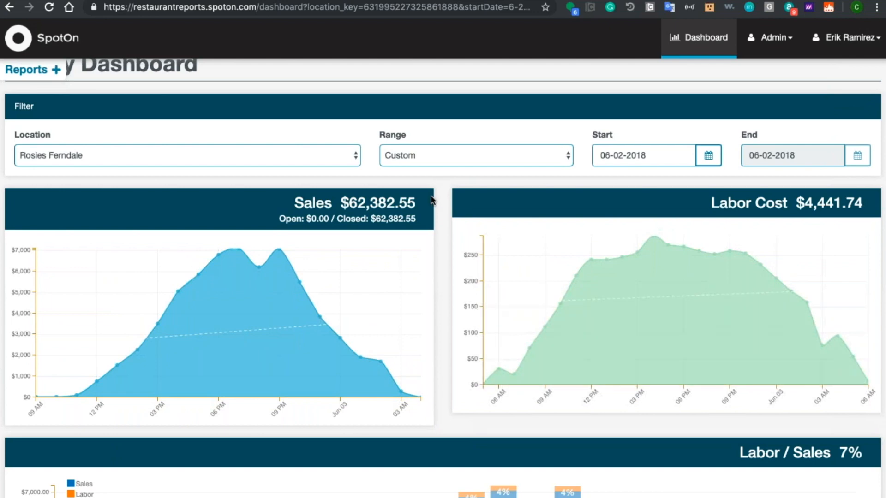
scroll(437, 278, "down", 5)
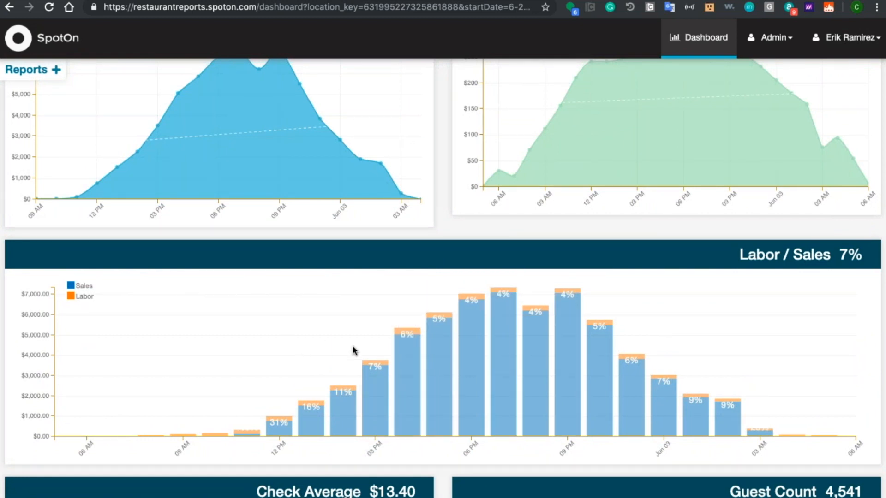
mouse_move(440, 356)
mouse_move(383, 414)
Step: Review the Check Average, Guest Count, Discounts and Voids charts, and check the dashboard's Location filter
scroll(420, 451, "down", 6)
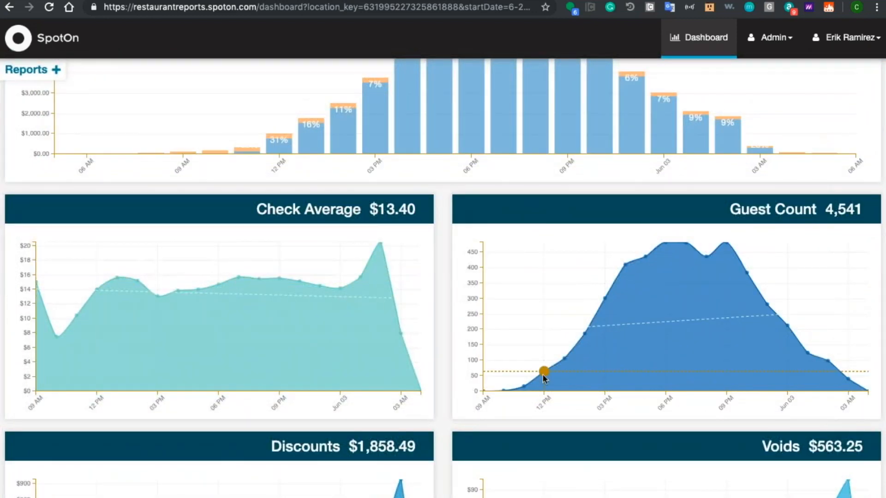
scroll(502, 310, "down", 4)
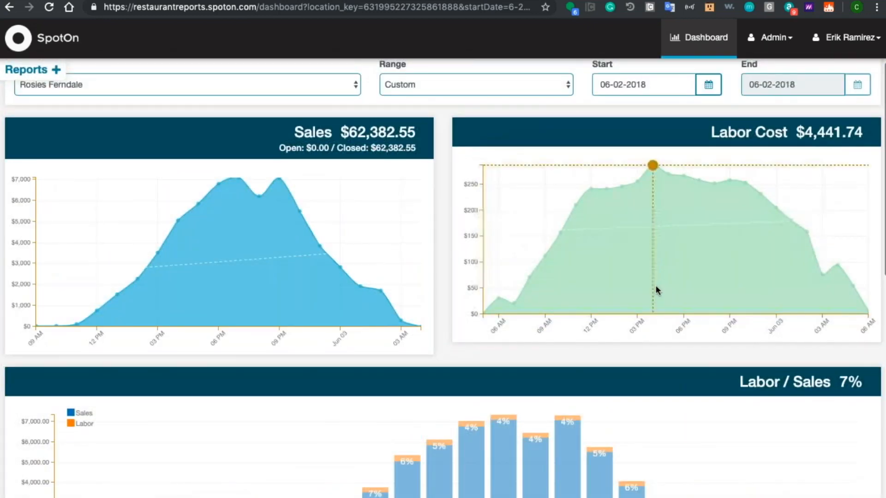
scroll(655, 282, "down", 5)
scroll(655, 282, "down", 8)
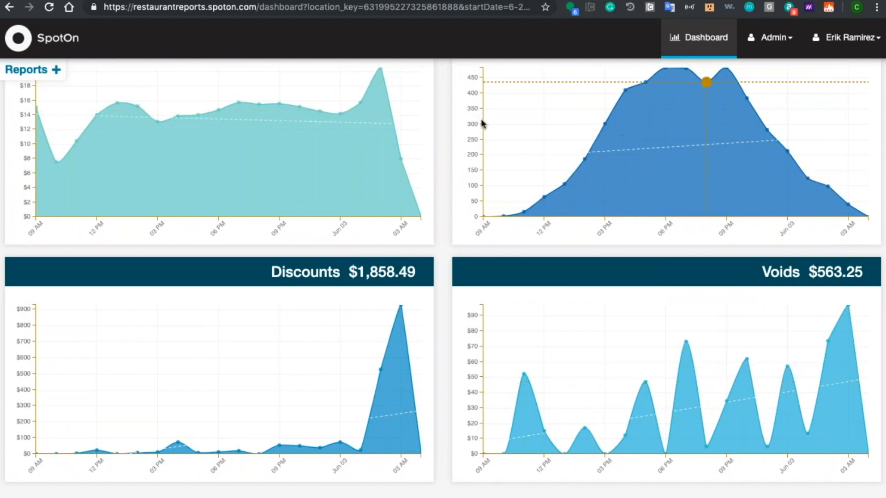
scroll(440, 218, "up", 12)
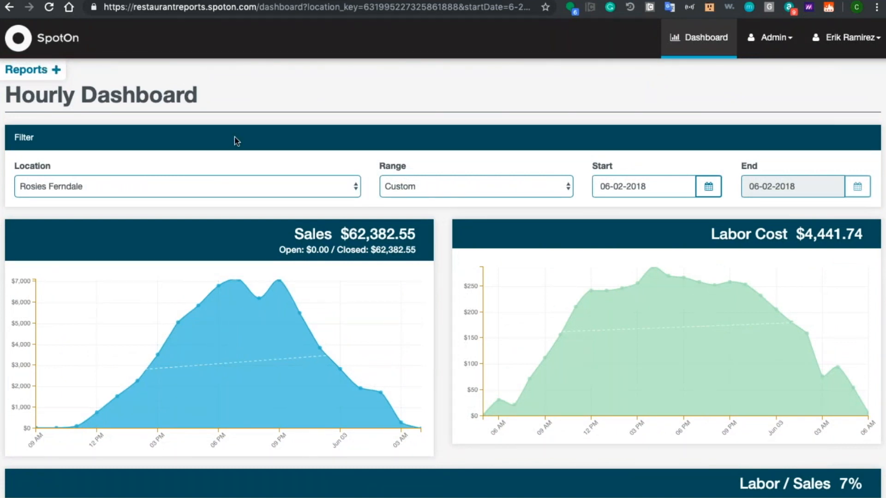
left_click(92, 187)
left_click(93, 186)
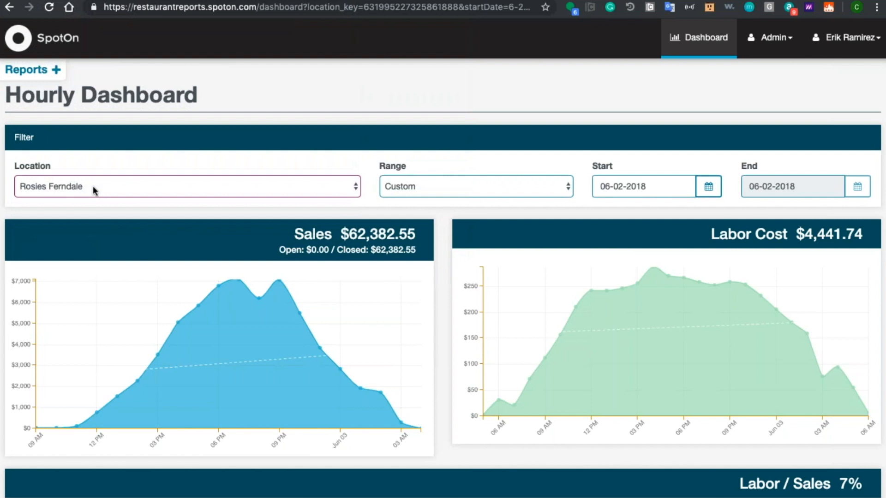
Step: Look through the available reports from Closing to Integrations and open the Daily Sales Recap report
left_click(56, 69)
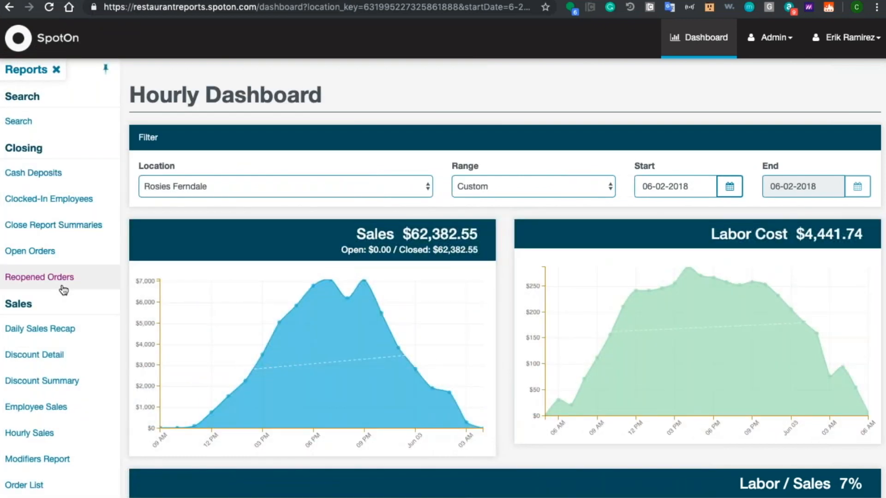
scroll(64, 289, "down", 7)
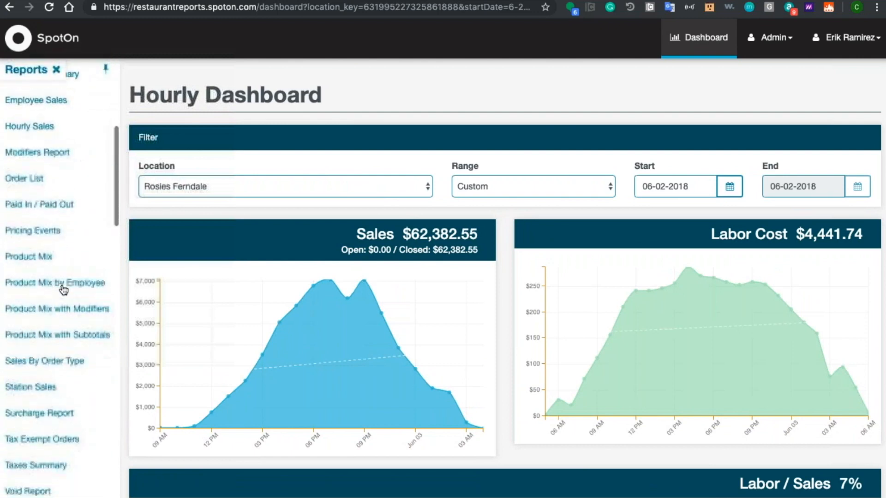
scroll(64, 290, "down", 5)
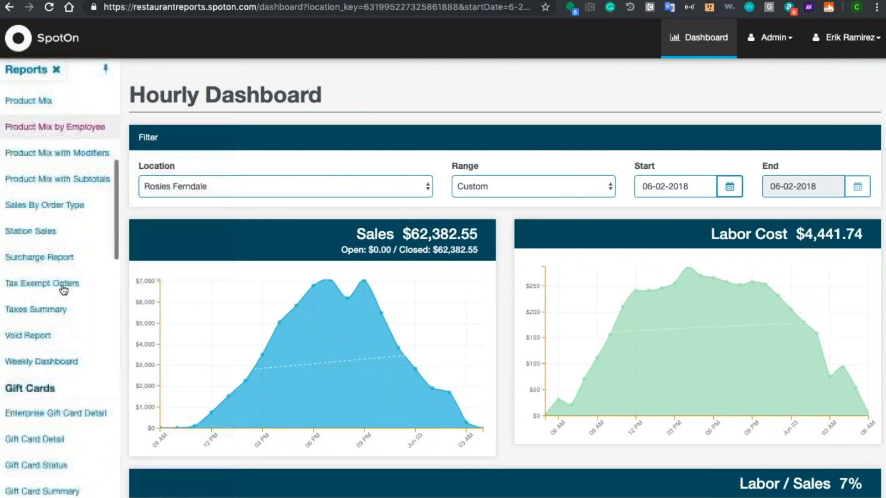
scroll(64, 290, "down", 4)
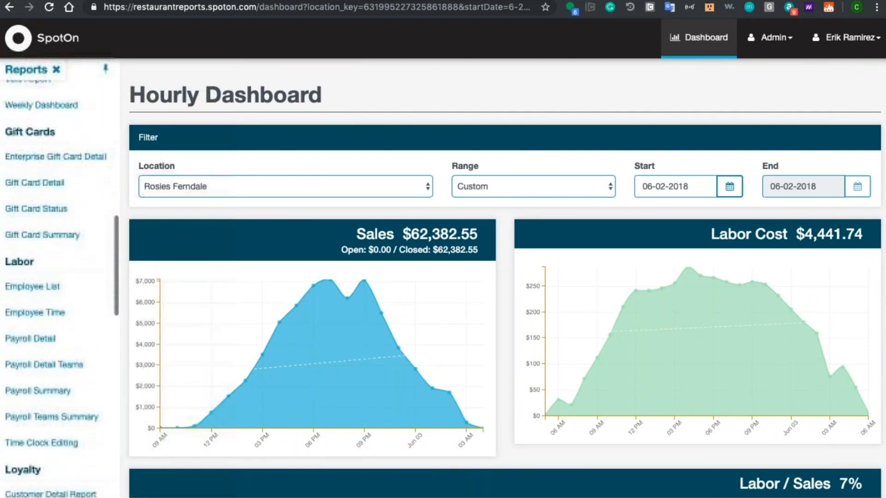
scroll(63, 290, "down", 6)
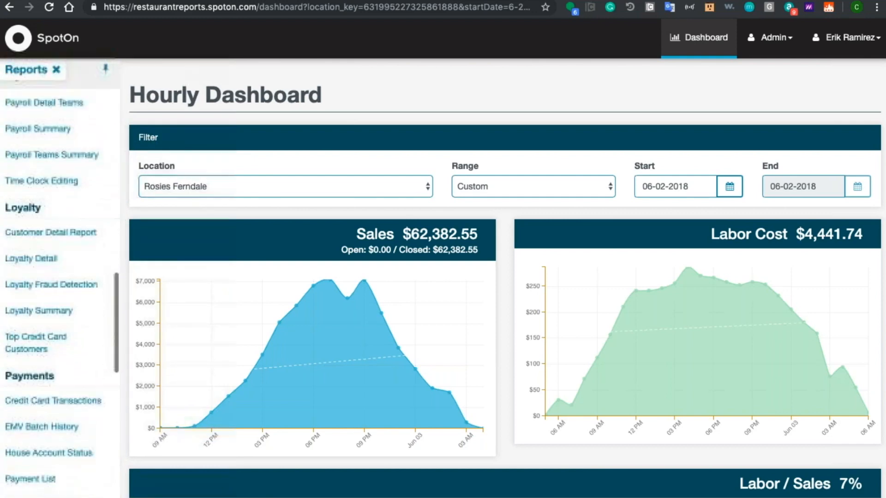
scroll(63, 289, "down", 6)
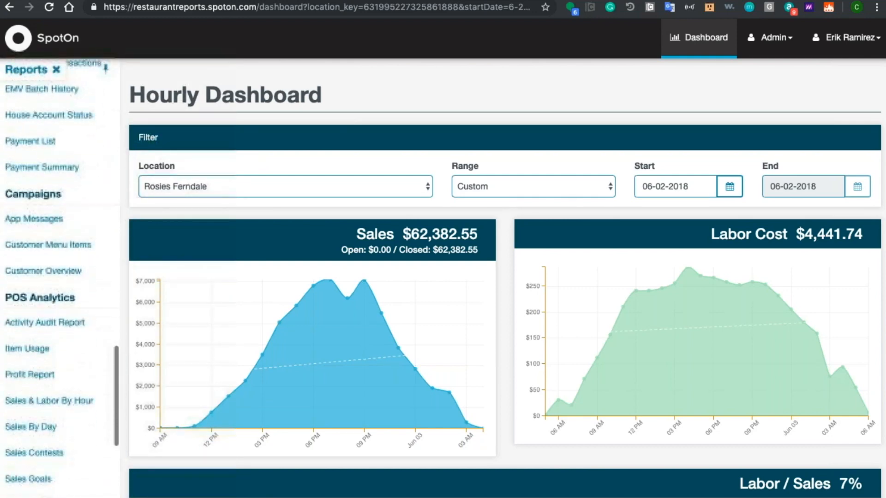
scroll(64, 277, "down", 8)
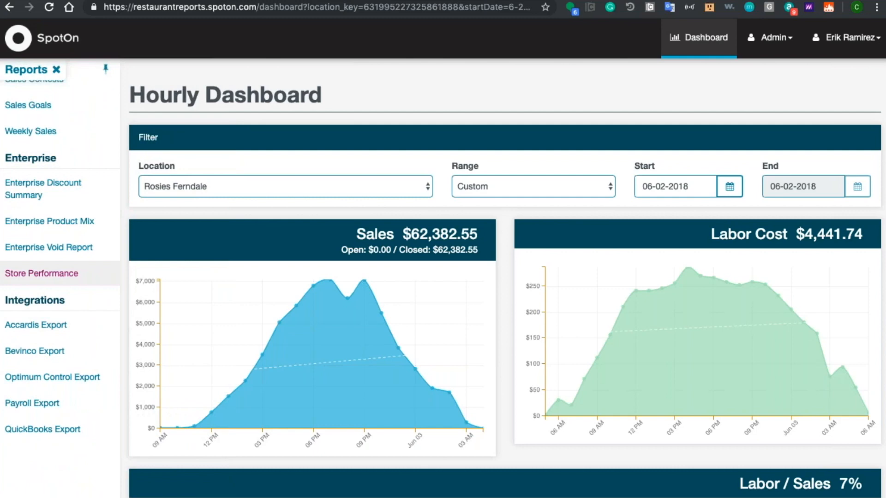
scroll(60, 277, "up", 15)
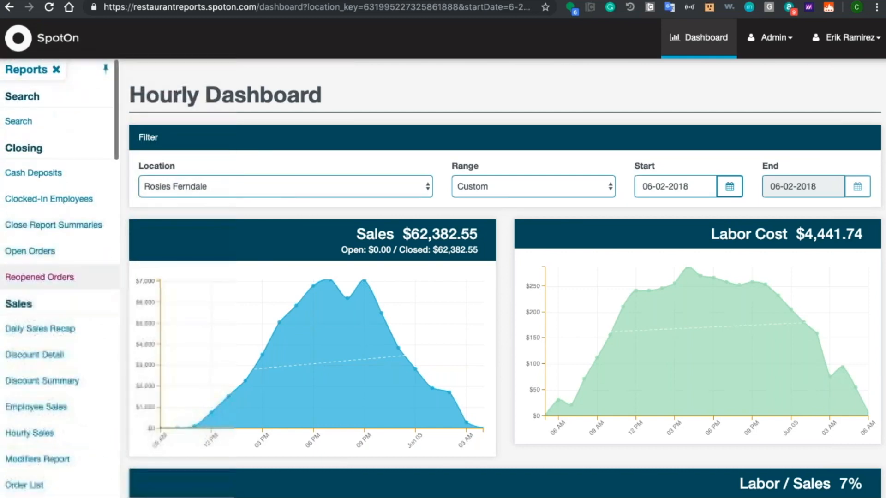
left_click(44, 333)
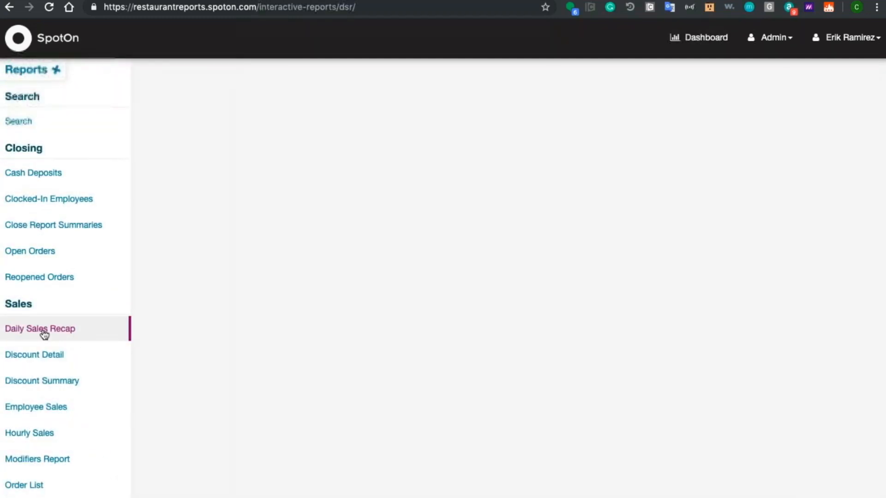
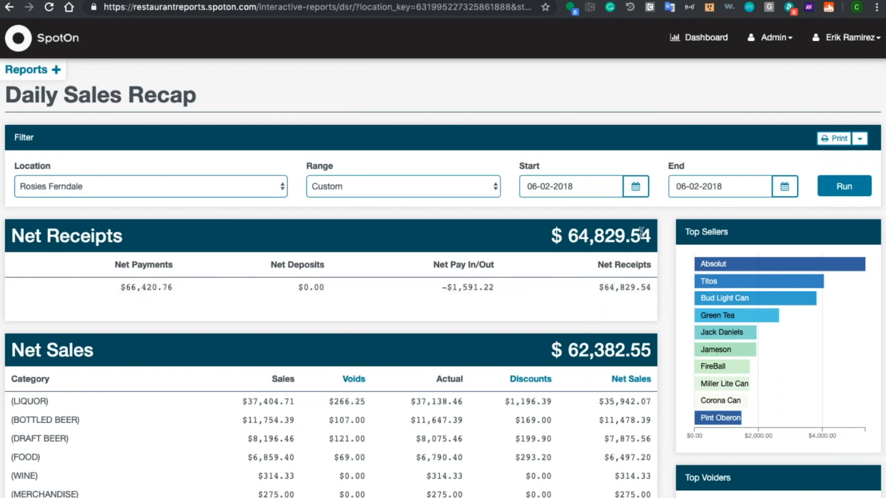
Step: Review the Daily Sales Recap's Net Receipts and its Net Sales breakdowns by category, day part and order type
scroll(467, 221, "down", 3)
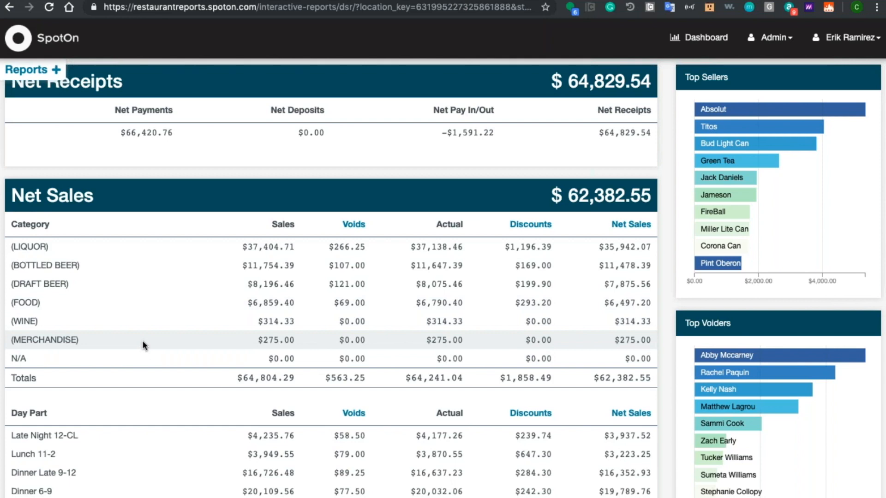
scroll(142, 340, "down", 3)
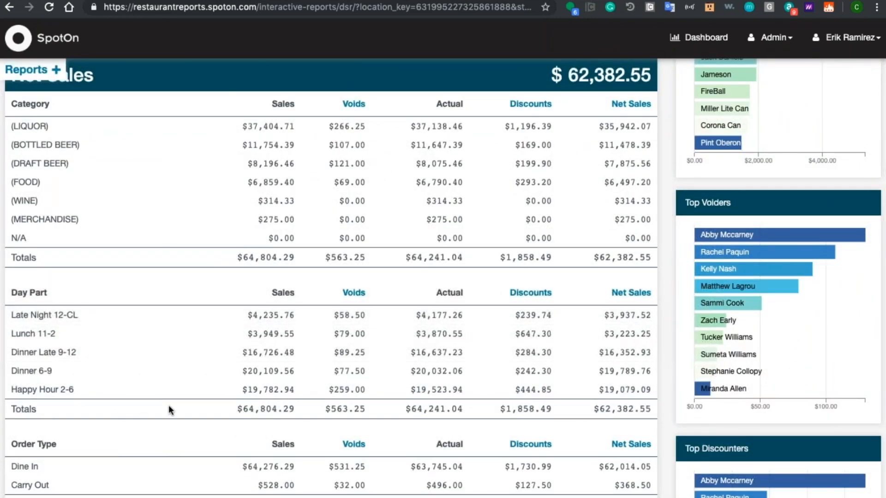
scroll(170, 409, "down", 2)
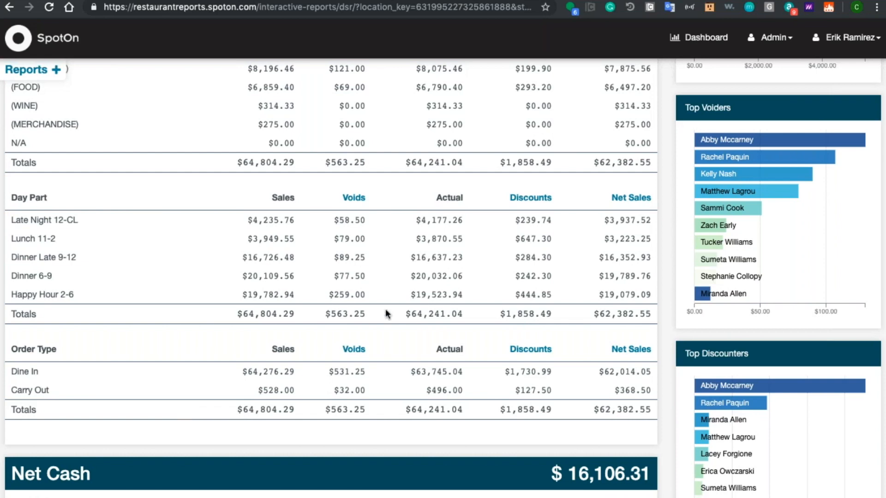
scroll(413, 313, "up", 8)
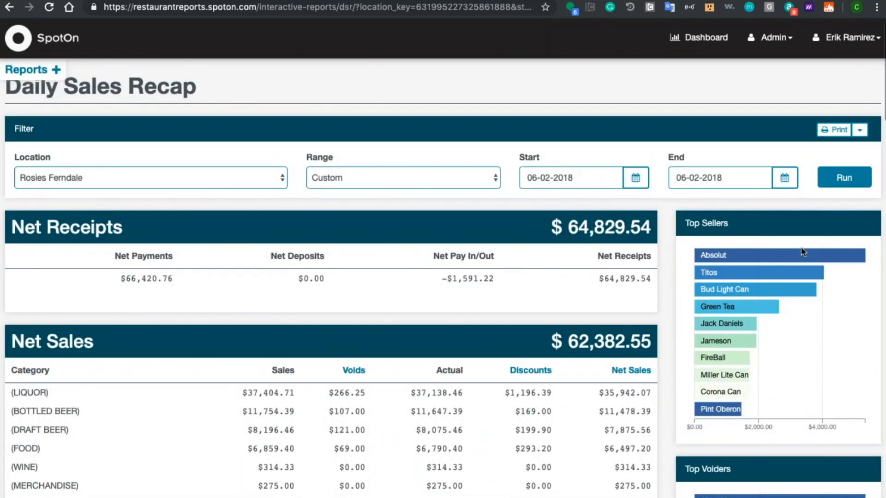
Step: Review the Top Sellers, Top Voiders, Top Discounters and Top Employee Sales charts in the Daily Sales Recap
mouse_move(801, 257)
scroll(845, 350, "down", 5)
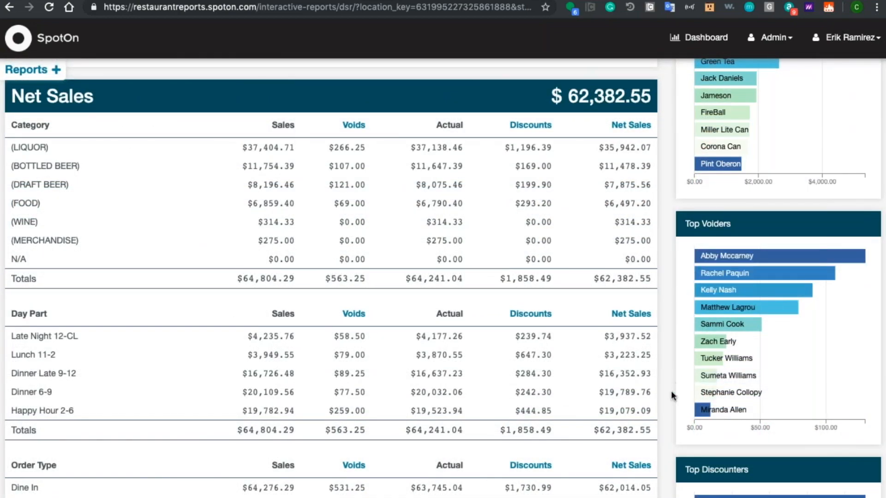
scroll(669, 412, "down", 5)
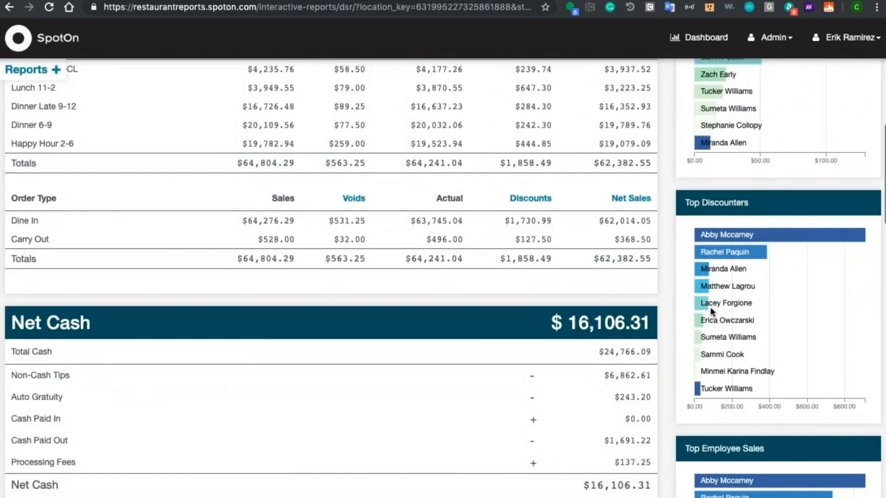
scroll(670, 431, "down", 5)
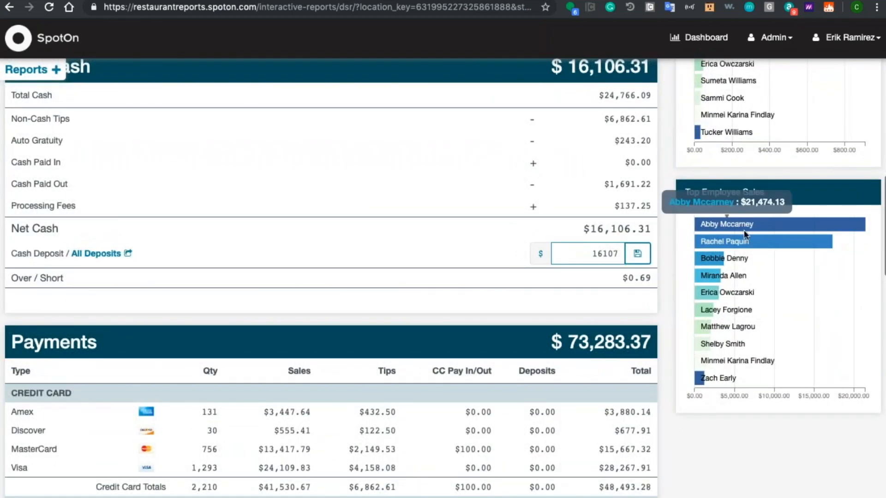
Step: Review the Payments, Pay In / Out, Taxes, Gift Card Summary and Surcharges sections of the Daily Sales Recap
scroll(666, 429, "down", 5)
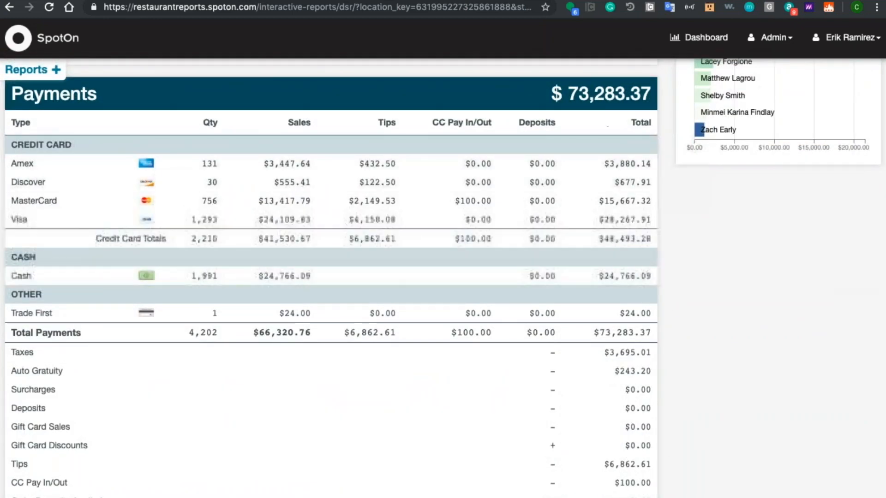
scroll(443, 277, "down", 6)
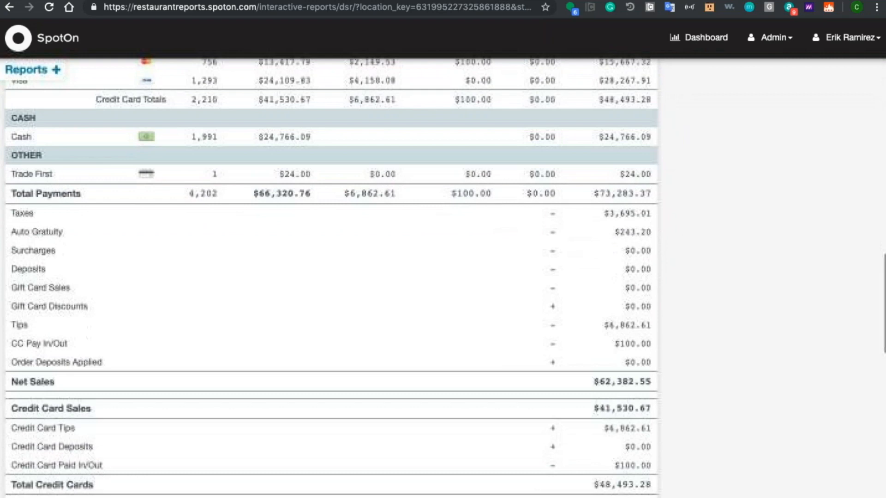
scroll(443, 277, "down", 3)
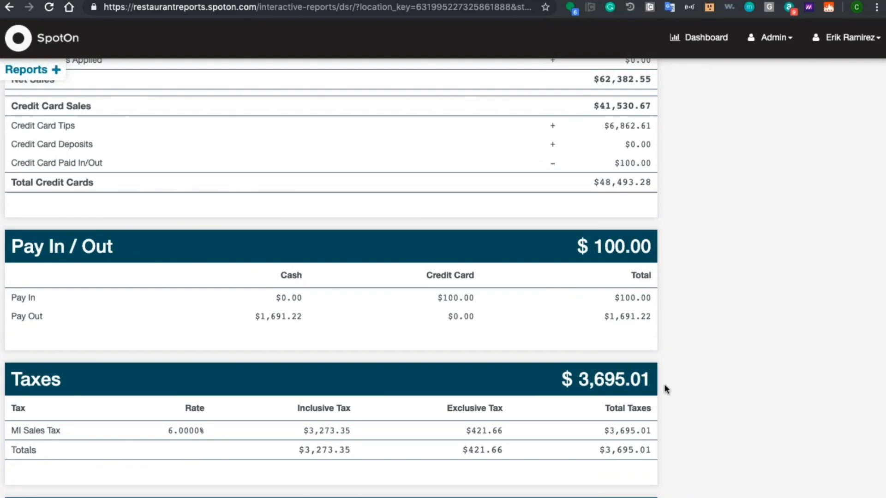
scroll(664, 388, "down", 10)
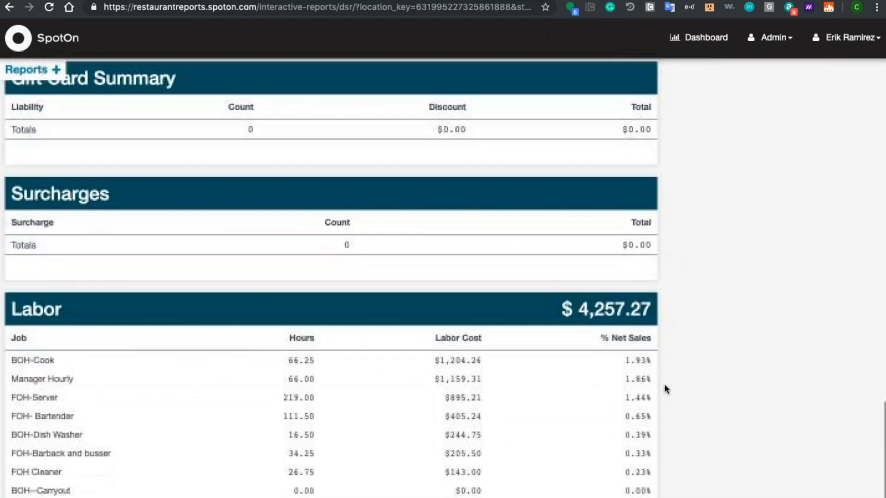
Step: Examine the Labor section by job, highlighting the total percentage of net sales and total hours
scroll(663, 383, "down", 2)
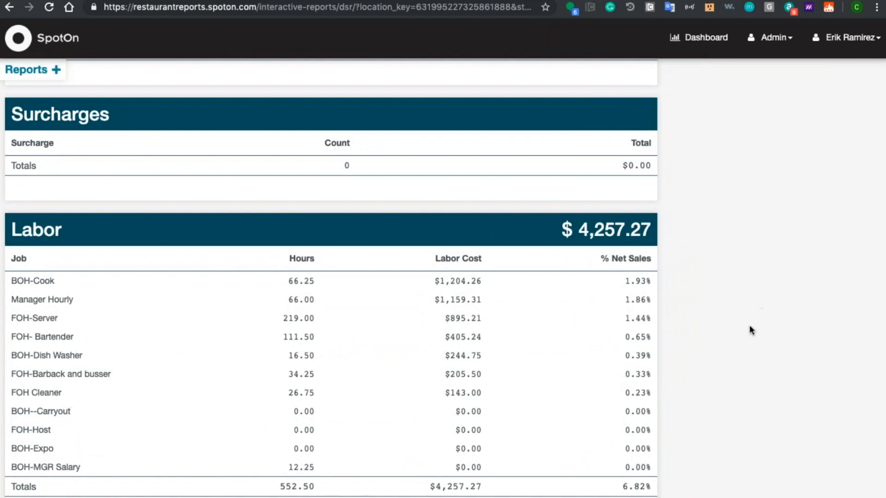
scroll(738, 350, "down", 1)
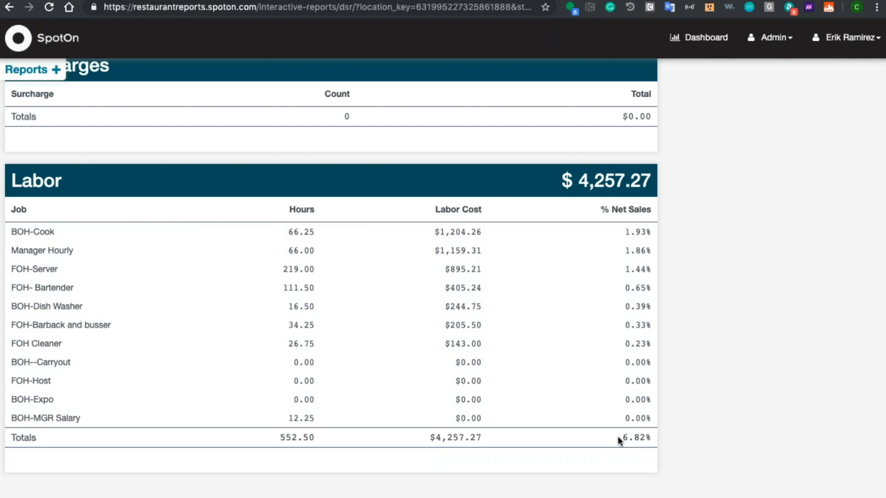
left_click_drag(617, 437, 661, 437)
left_click(251, 445)
double_click(312, 437)
Step: Revisit the Net Cash section and the Net Sales day-part figures, highlighting the Happy Hour 2-6 sales
scroll(331, 277, "up", 20)
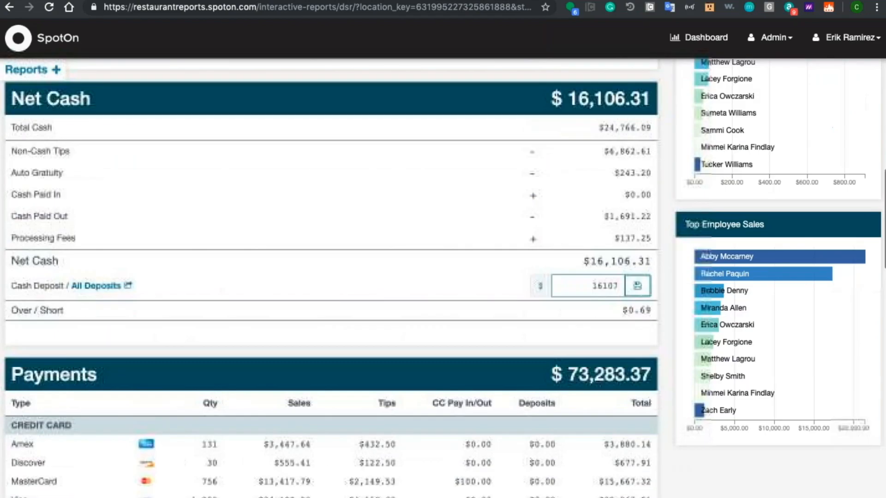
scroll(330, 277, "down", 6)
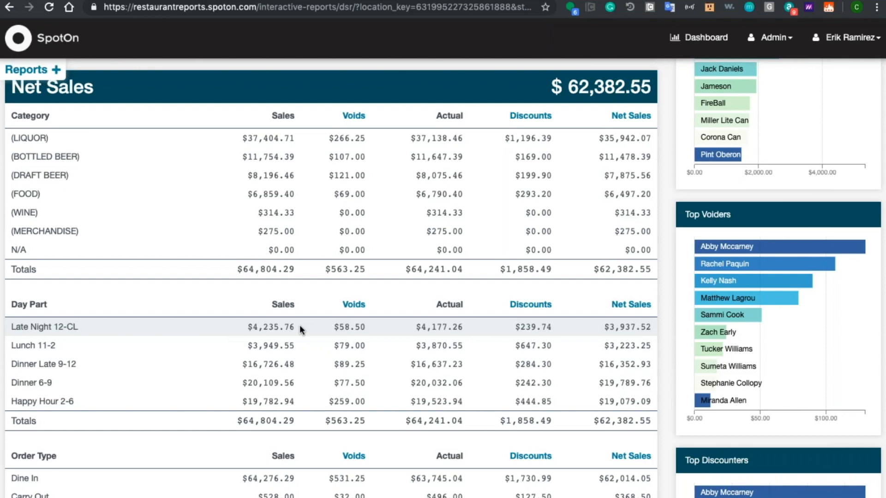
left_click_drag(300, 398, 241, 397)
left_click(241, 397)
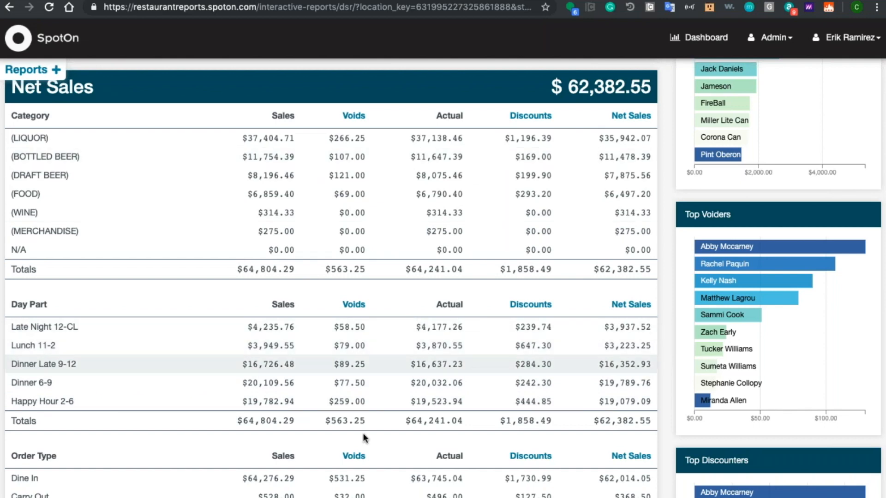
scroll(580, 196, "up", 2)
scroll(580, 200, "up", 3)
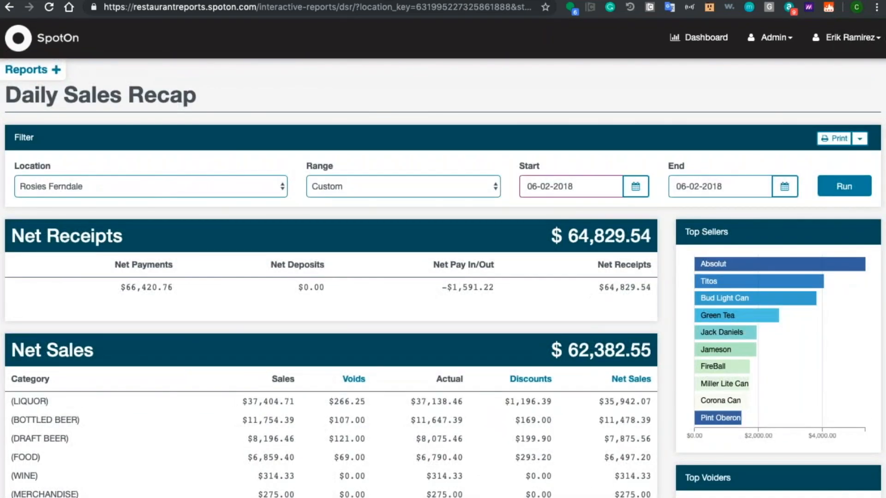
Step: Open the Product Mix report from the list of sales reports
left_click(29, 70)
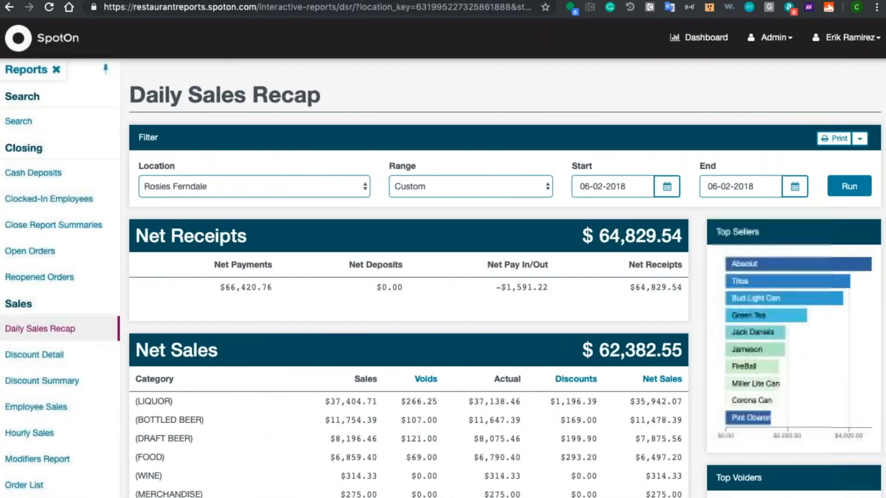
scroll(32, 423, "down", 6)
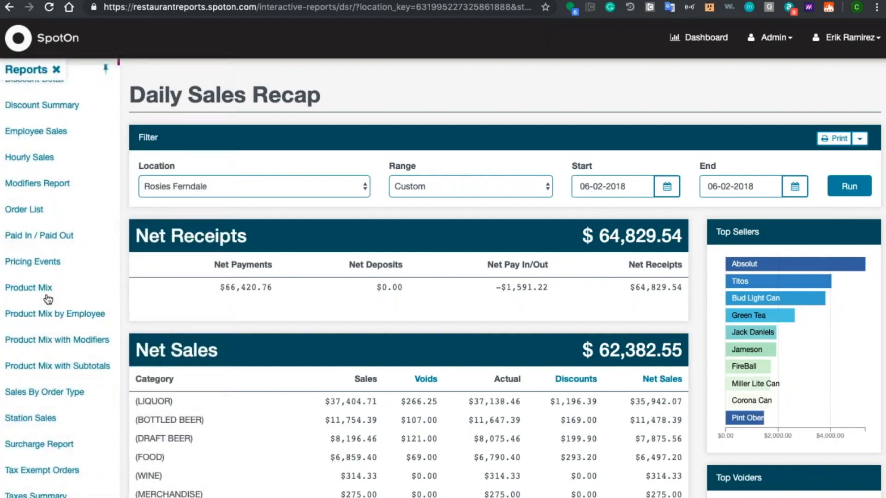
left_click(47, 295)
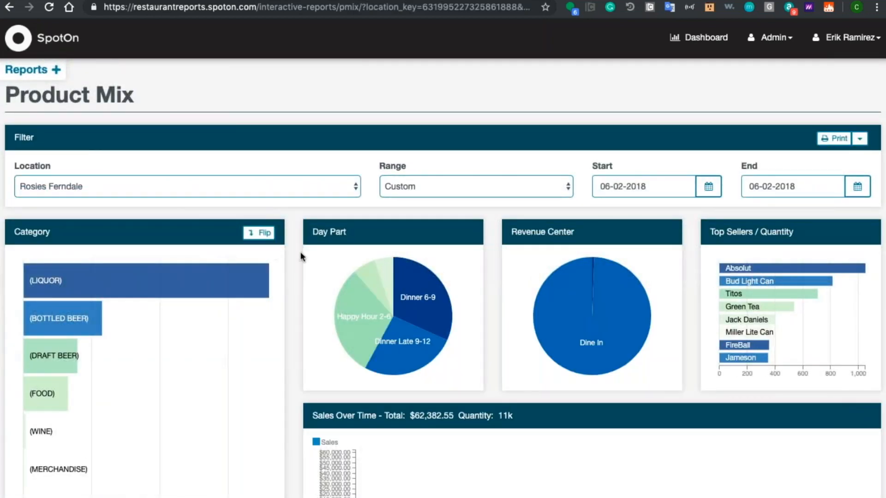
Step: Filter the Product Mix charts to the FOOD category, the Dinner 6-9 day part and the Carry Out revenue center
scroll(292, 231, "down", 3)
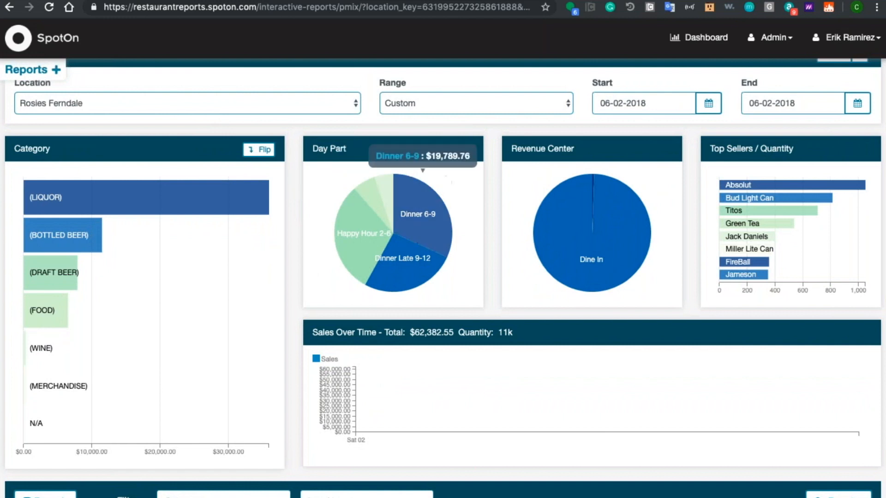
mouse_move(584, 225)
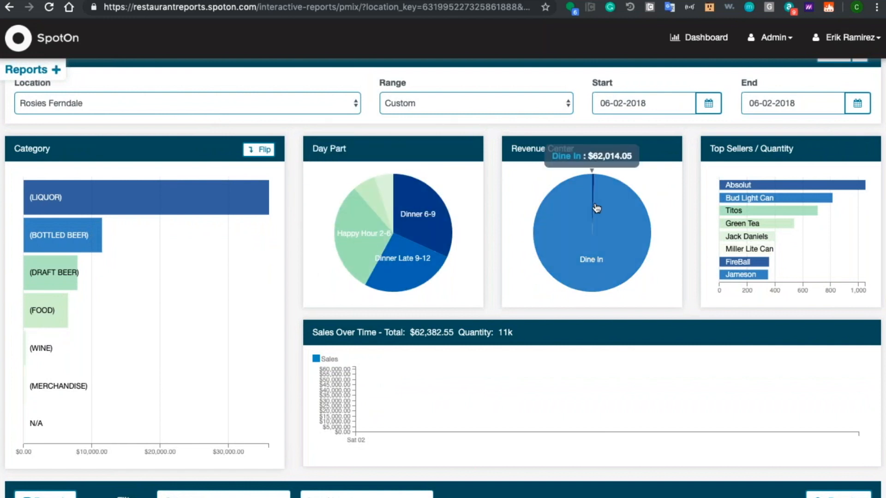
mouse_move(592, 204)
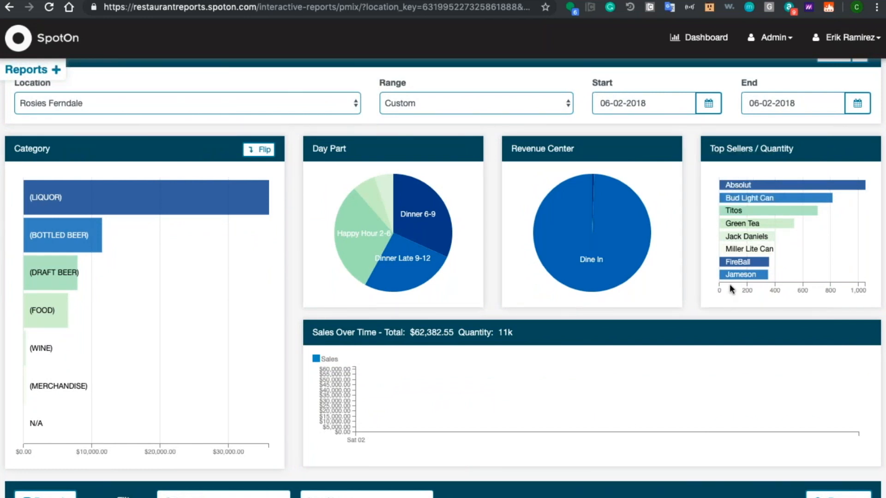
left_click(54, 312)
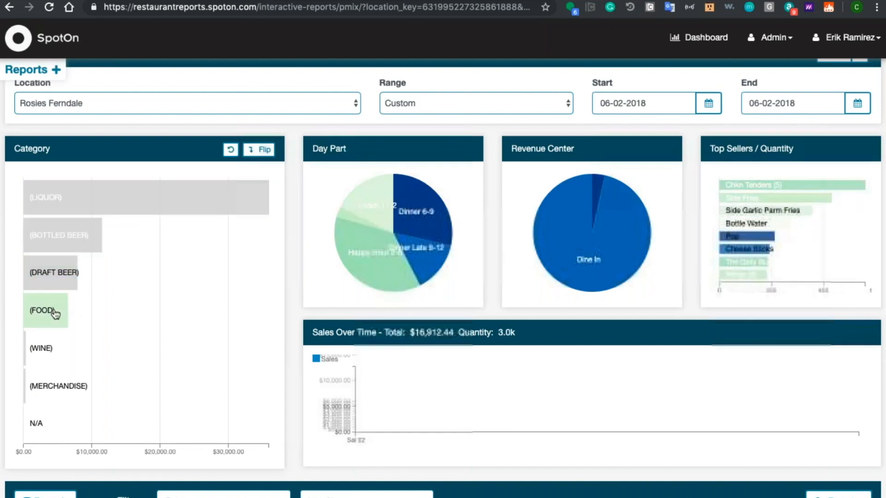
left_click(415, 226)
mouse_move(602, 180)
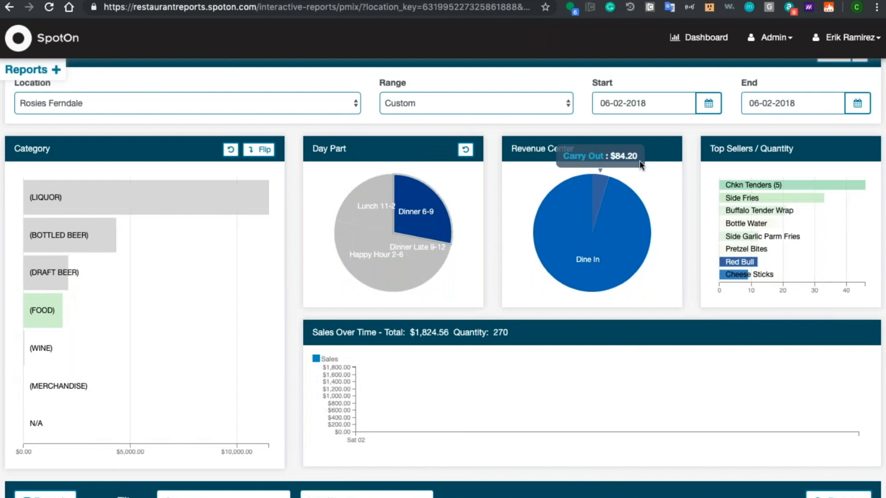
left_click(604, 181)
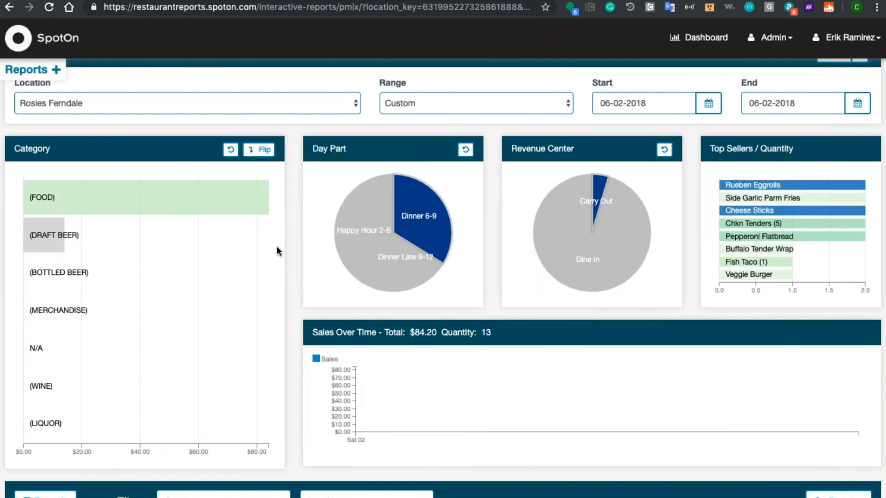
Step: Expand the FOOD category in the product table and open the sales summary for Chkn Tenders (5)
scroll(290, 249, "down", 3)
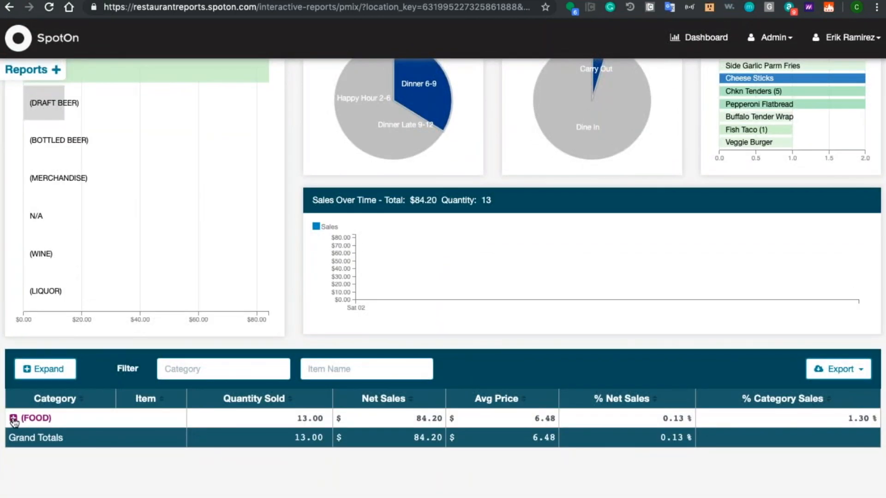
left_click(14, 419)
scroll(349, 454, "down", 3)
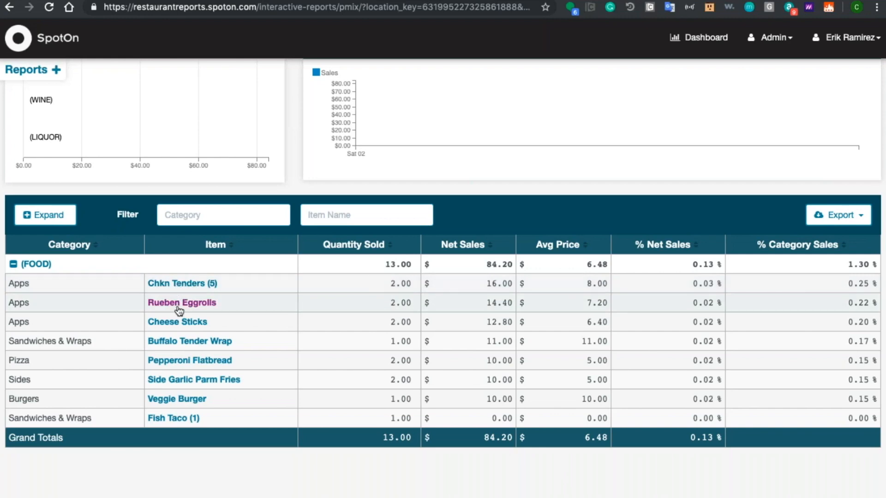
left_click(175, 285)
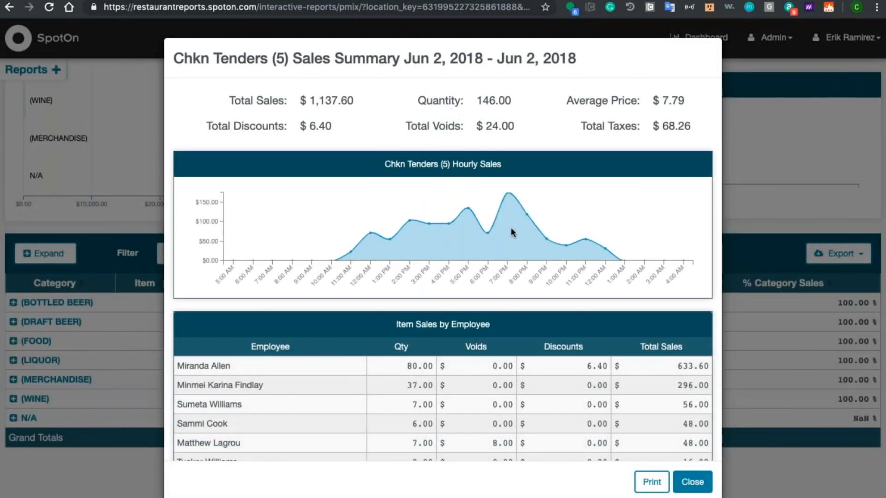
Step: Review the Chkn Tenders (5) sales by employee, item modifiers, top 10 customers and most paired items
scroll(400, 288, "down", 3)
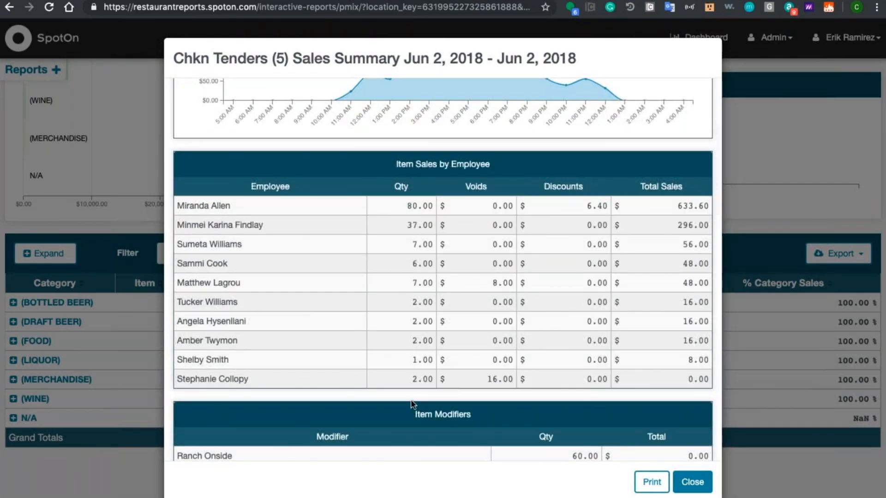
scroll(411, 401, "down", 5)
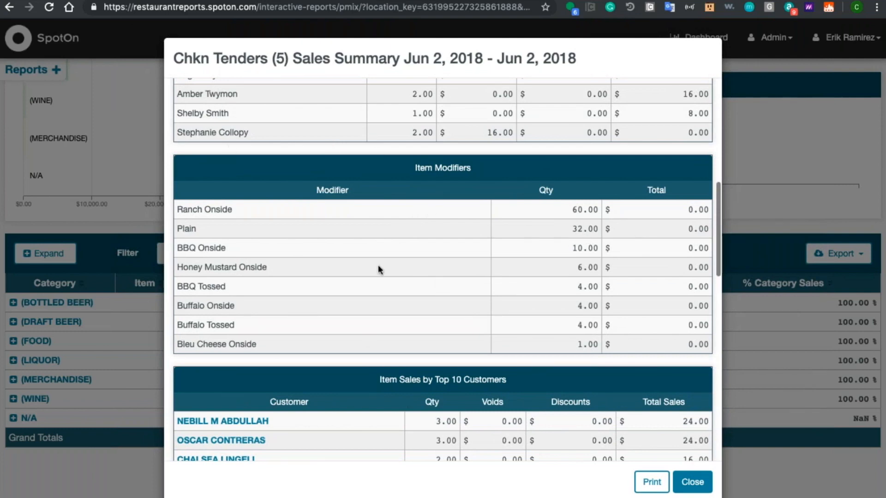
scroll(456, 317, "down", 5)
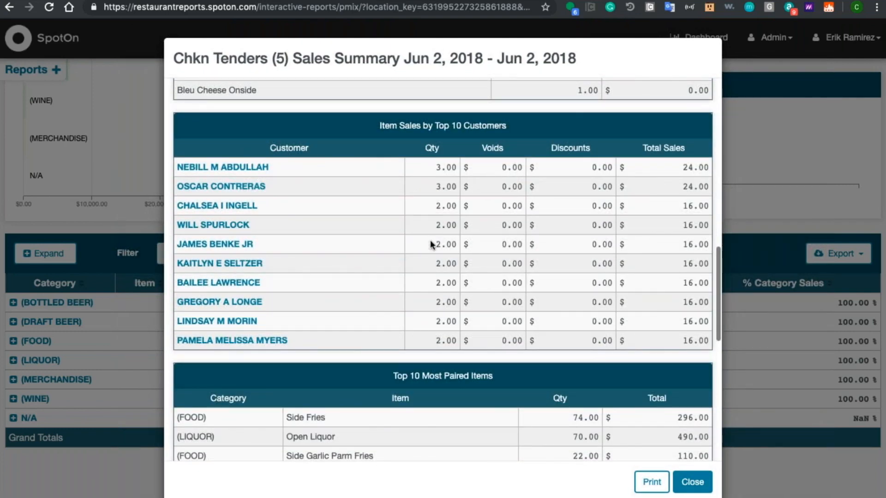
scroll(424, 336, "down", 4)
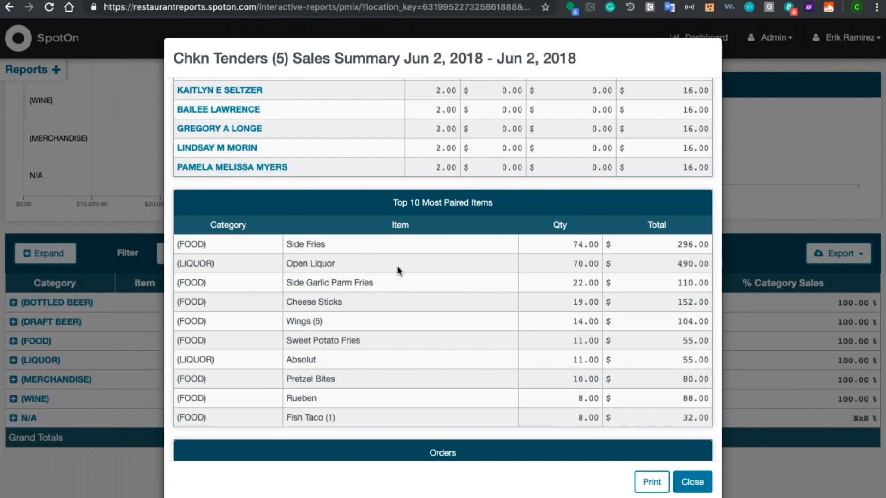
Step: Go back over the Item Modifiers and Top 10 Customers tables in the Chkn Tenders (5) summary
scroll(343, 235, "up", 2)
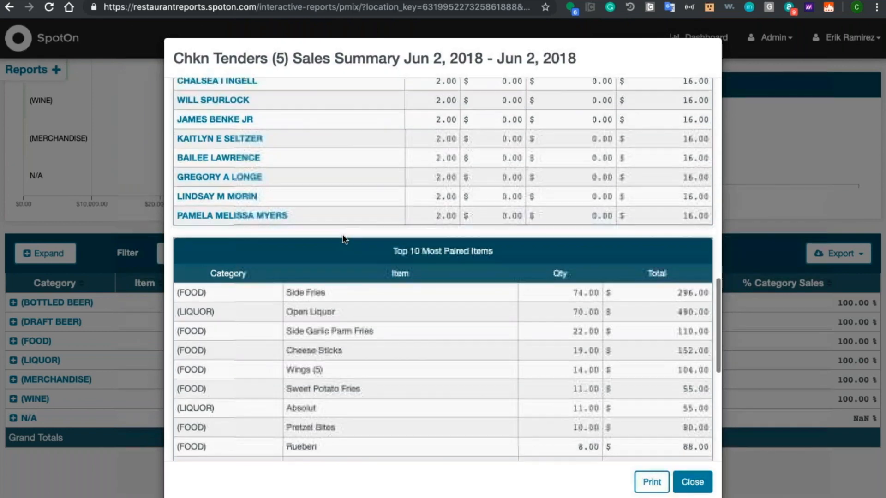
scroll(342, 237, "up", 10)
scroll(342, 236, "down", 9)
scroll(343, 236, "up", 9)
scroll(342, 237, "down", 1)
scroll(343, 233, "down", 1)
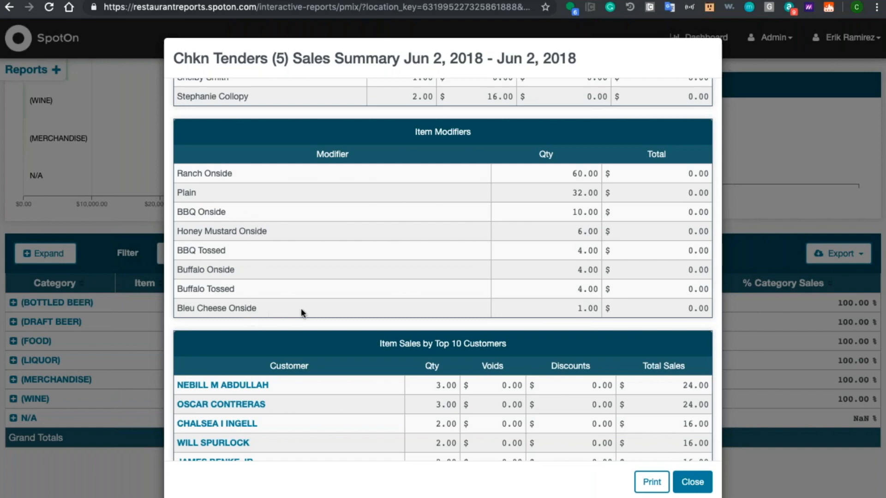
Step: Open the sixth customer's details from the Top 10 Customers table, and review the oldest order in their transaction history
scroll(301, 308, "down", 5)
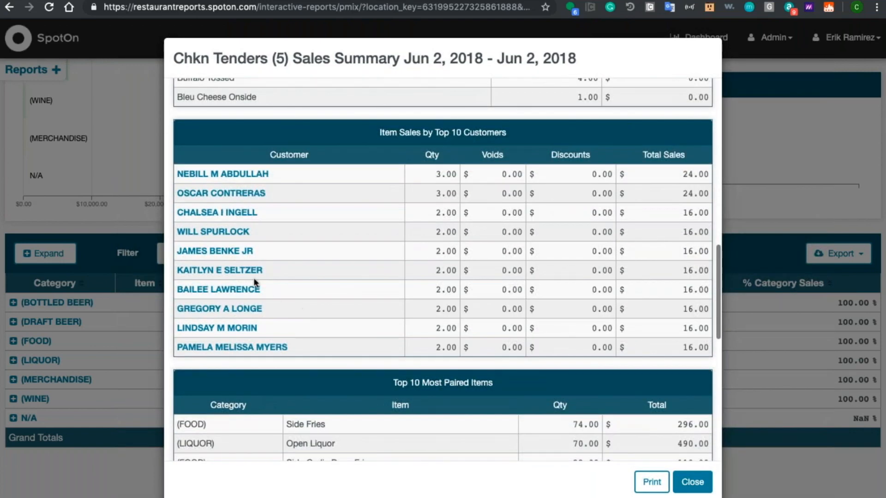
left_click(237, 271)
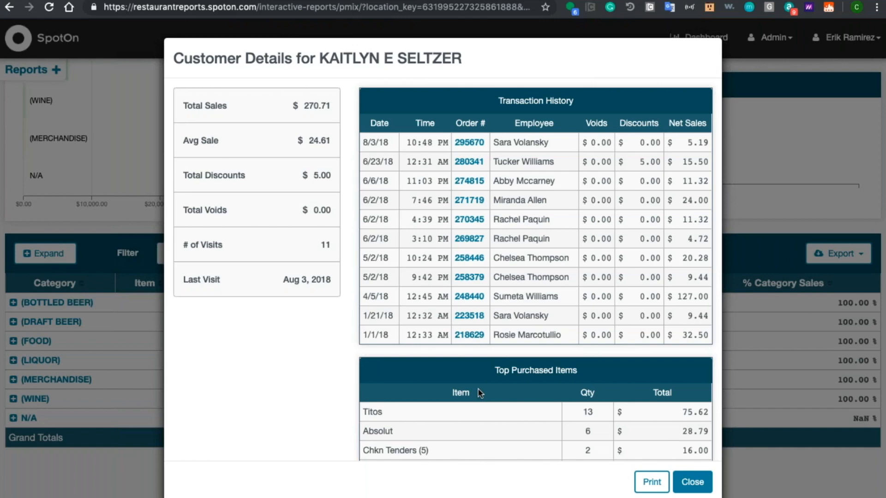
left_click(471, 336)
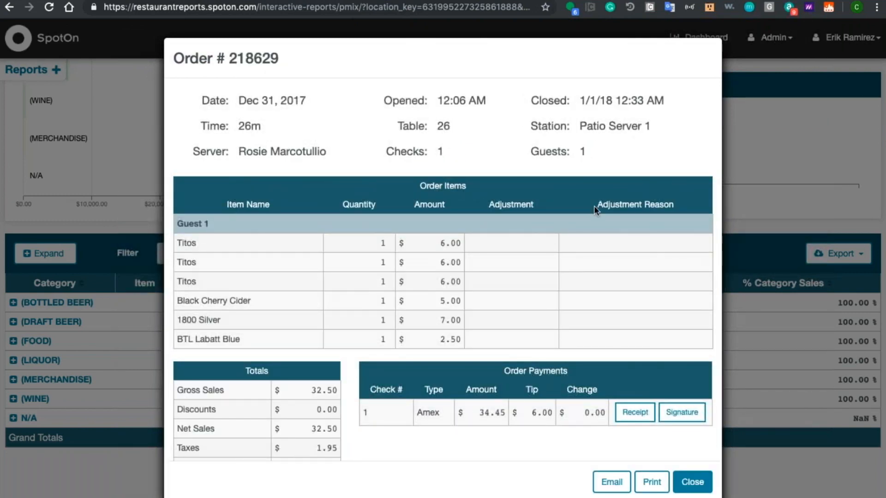
scroll(430, 293, "down", 3)
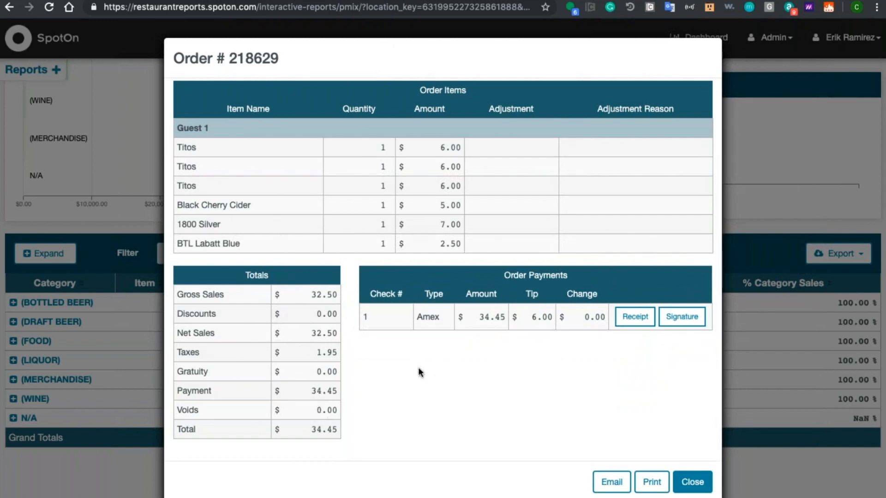
Step: View the receipt for the order's Amex payment, and close the receipt and all remaining detail windows
left_click(637, 318)
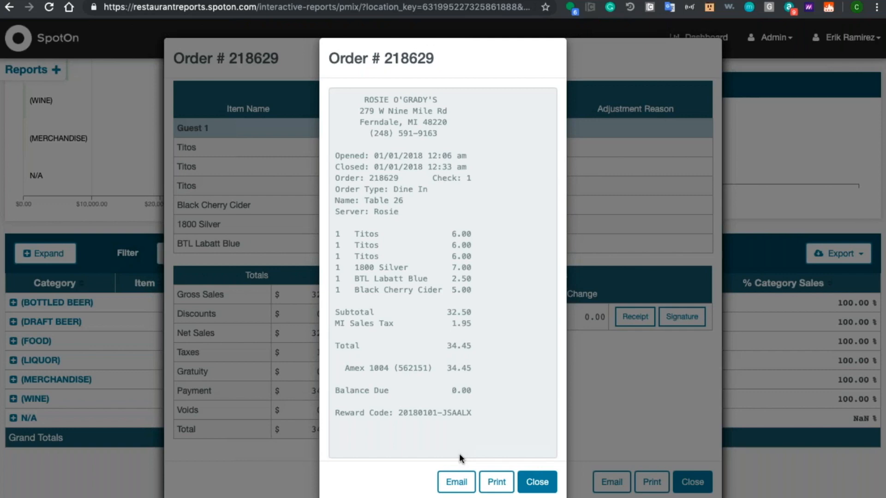
left_click(537, 482)
left_click(683, 485)
left_click(691, 482)
left_click(691, 482)
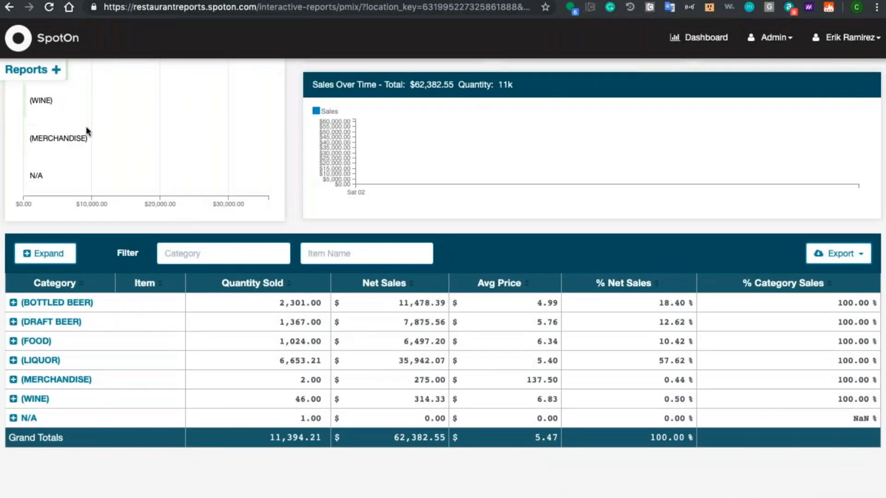
Step: Open the Credit Card Transactions report from the Payments group of reports
scroll(23, 94, "up", 8)
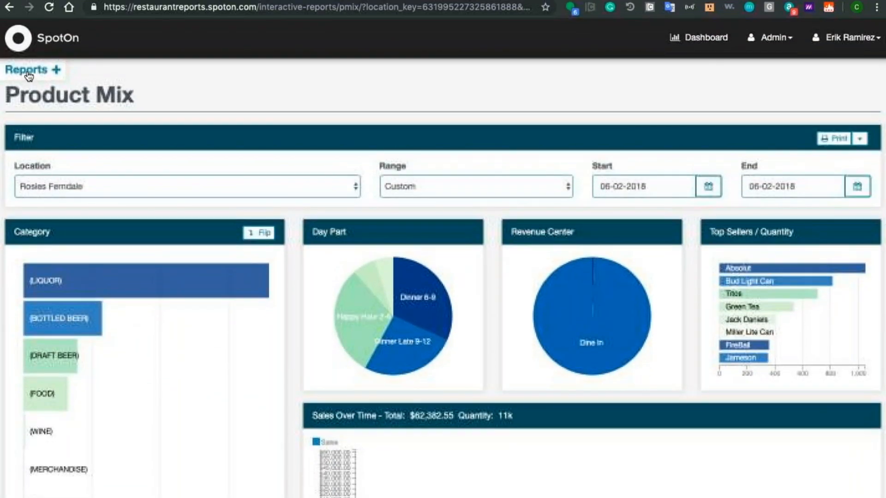
left_click(28, 73)
scroll(28, 73, "down", 9)
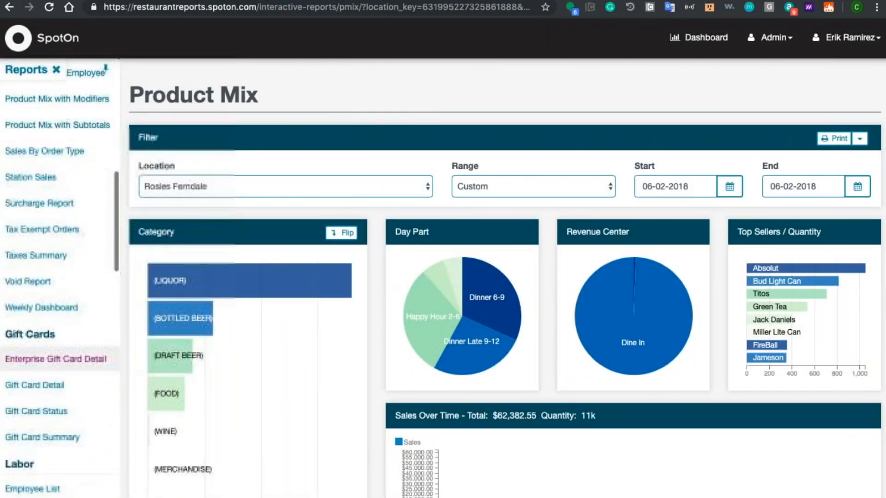
scroll(46, 332, "down", 10)
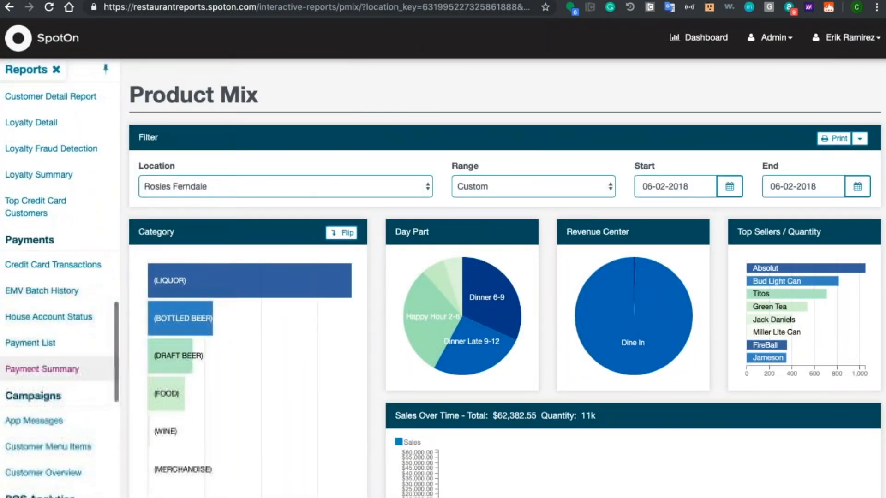
left_click(49, 229)
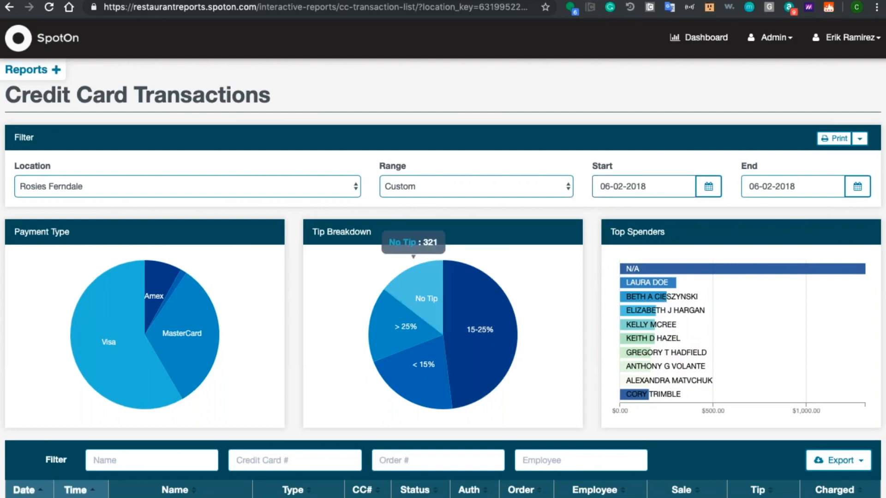
Step: Review the payment type, tip breakdown and top spenders charts and the list of card transactions
scroll(299, 264, "down", 5)
scroll(300, 263, "down", 1)
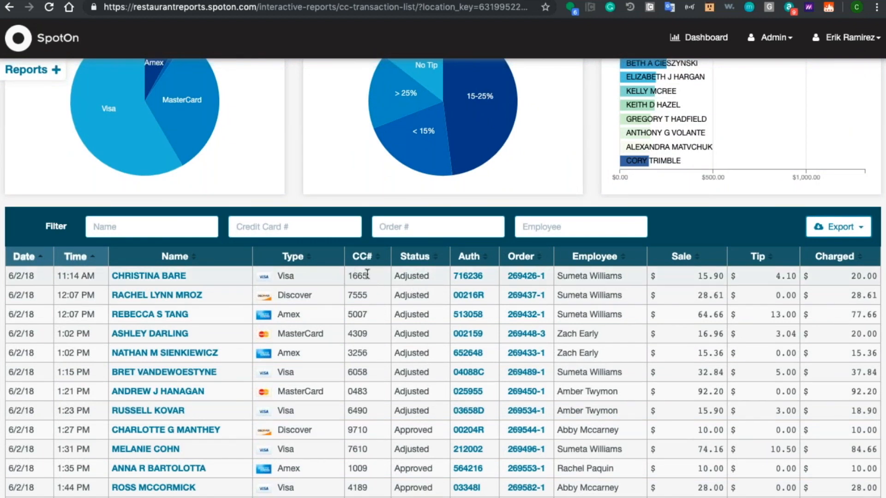
scroll(365, 277, "down", 5)
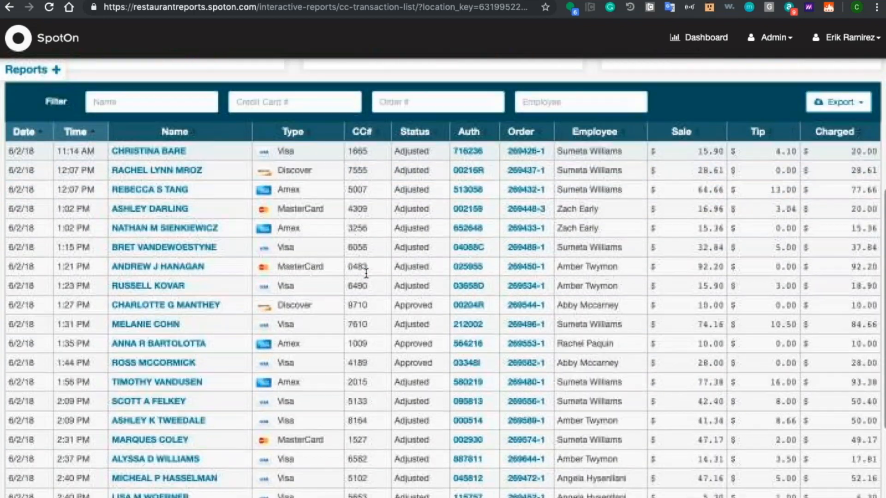
scroll(364, 277, "down", 3)
scroll(366, 273, "up", 10)
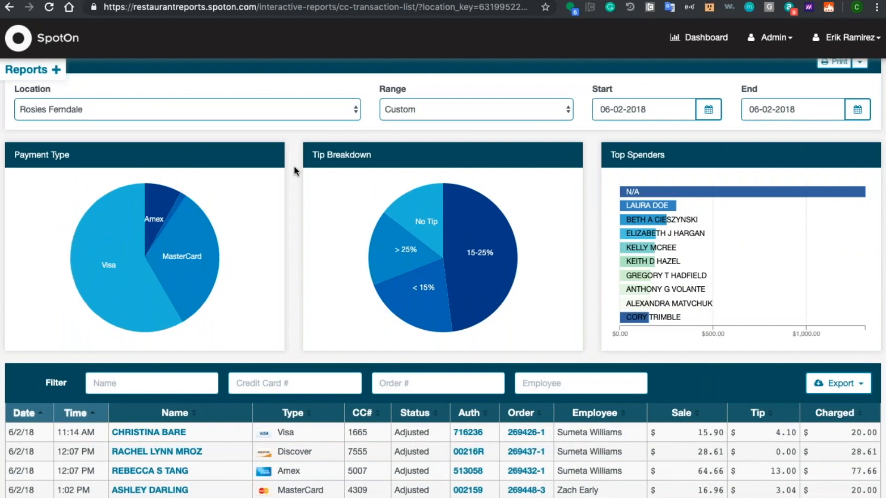
scroll(295, 171, "up", 2)
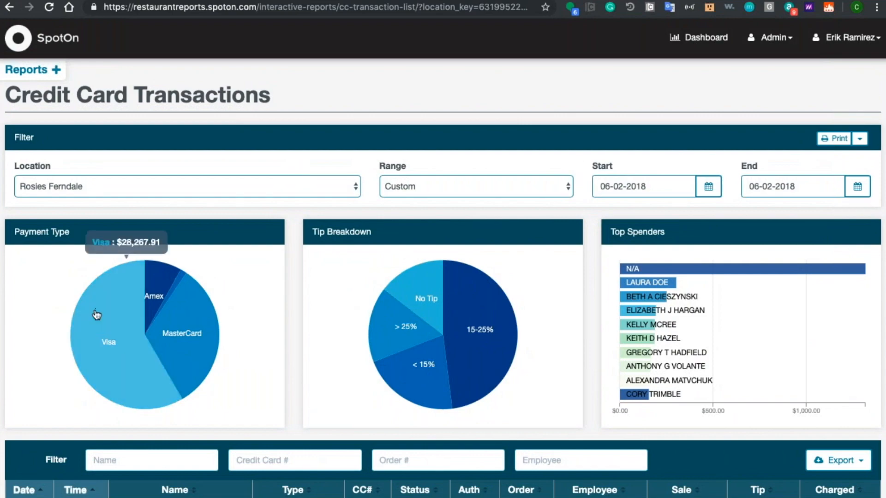
Step: Filter the Payment Type chart to Amex and look through the matching transactions
left_click(159, 286)
scroll(289, 268, "down", 6)
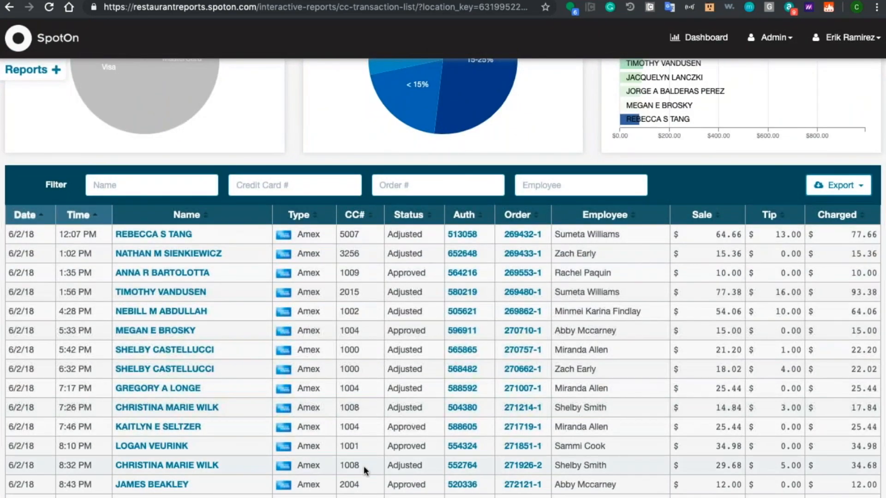
scroll(363, 465, "down", 4)
scroll(363, 466, "up", 5)
scroll(190, 289, "down", 2)
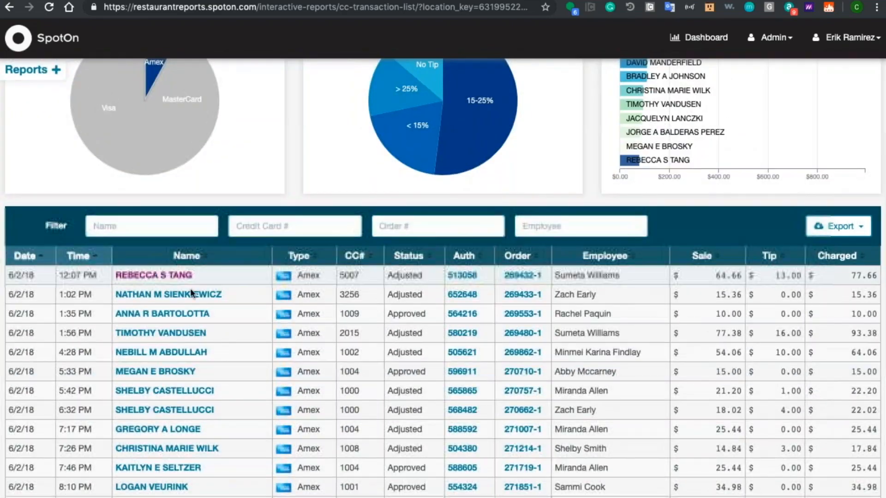
scroll(134, 295, "up", 4)
Step: Add Visa and MasterCard to the Payment Type filter, and filter the transactions by the card's last four digits in Credit Card #
left_click(141, 302)
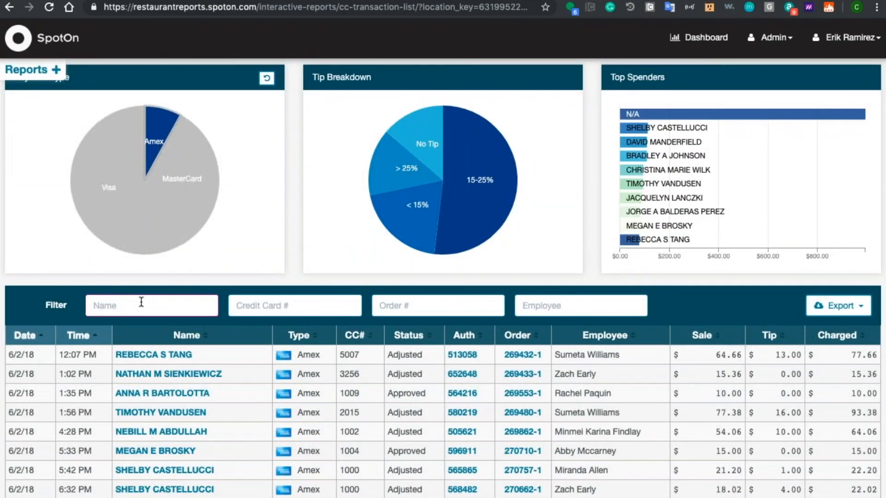
left_click(249, 307)
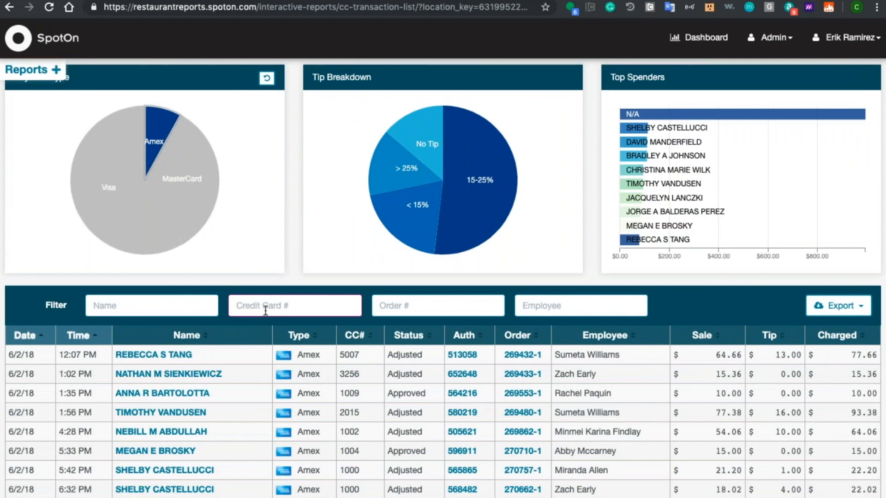
left_click(113, 240)
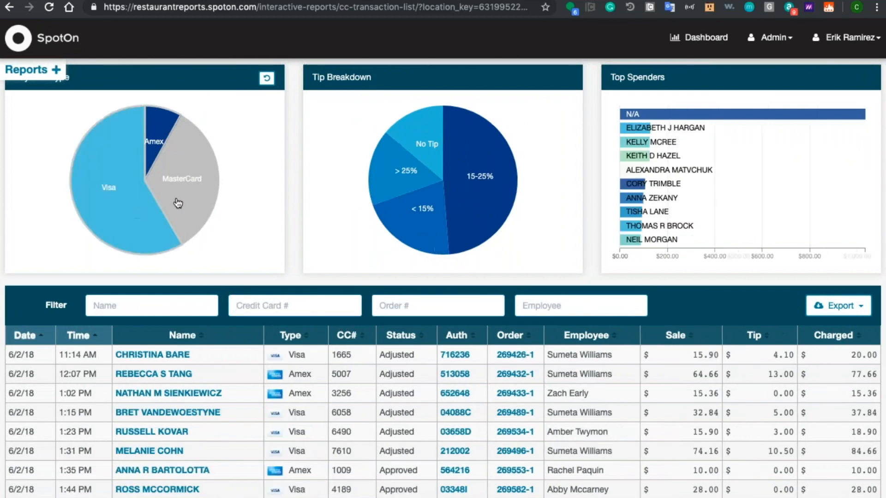
left_click(180, 197)
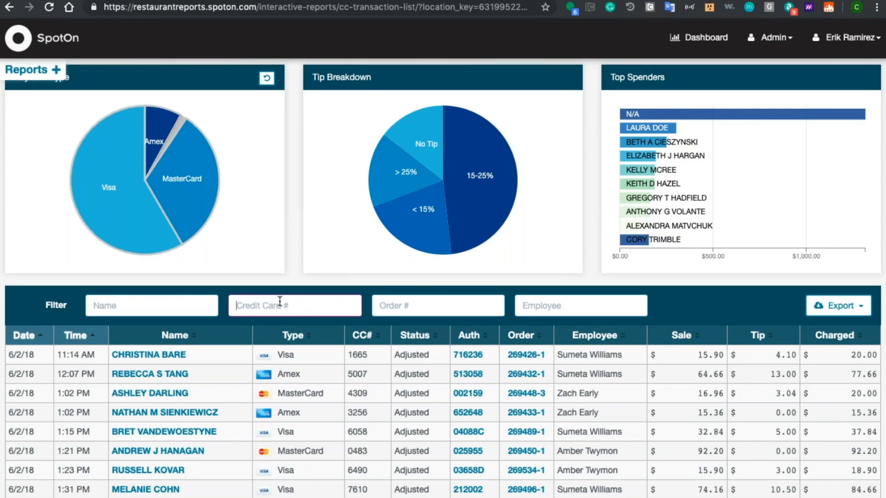
type("1009")
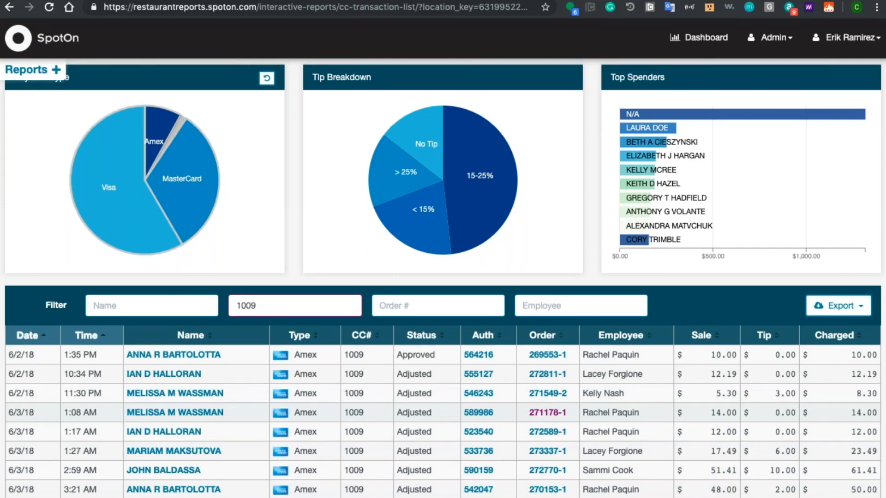
Step: Review the order details of the fourth transaction in the filtered list and close them
left_click(549, 416)
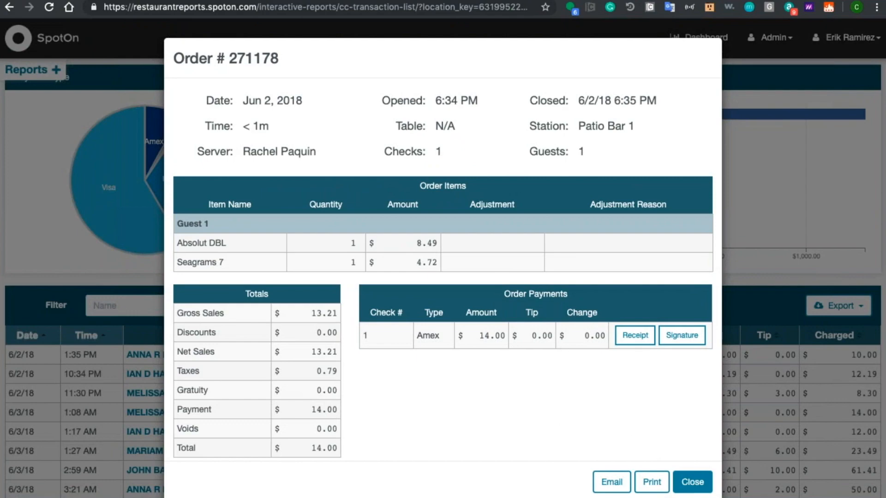
left_click(692, 482)
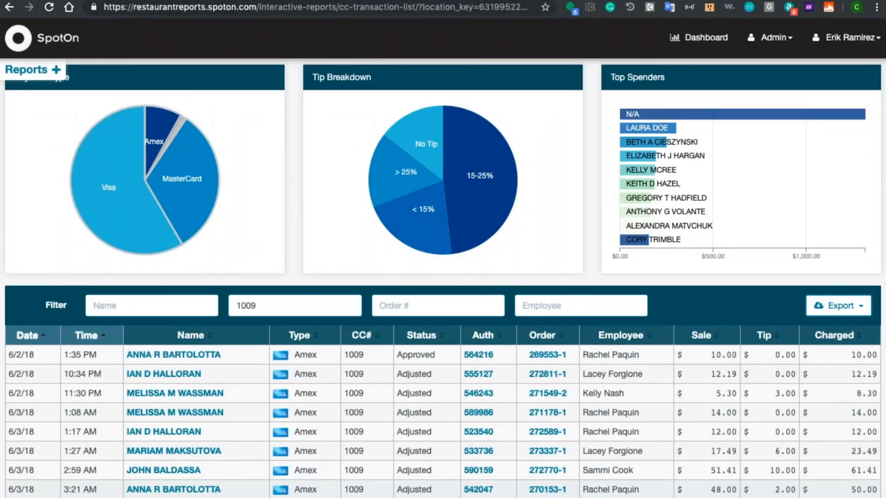
Step: Open the Payroll Summary report from the Labor group of reports
scroll(293, 203, "up", 1)
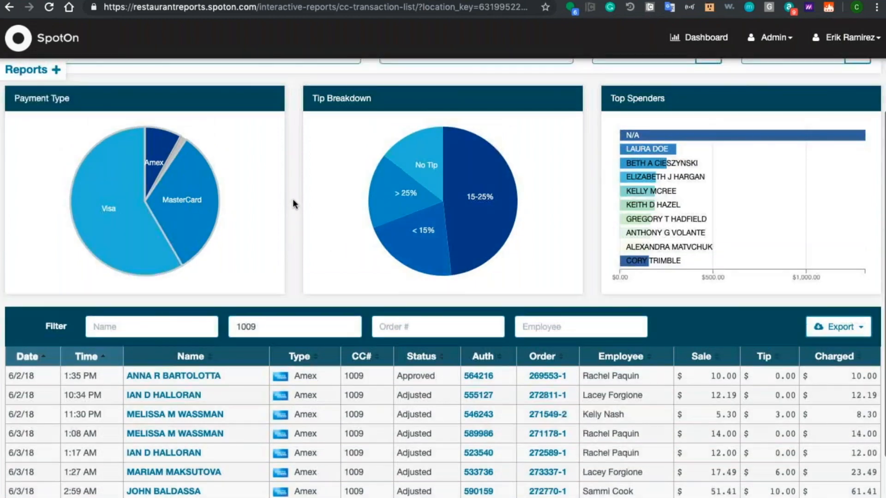
scroll(292, 203, "up", 3)
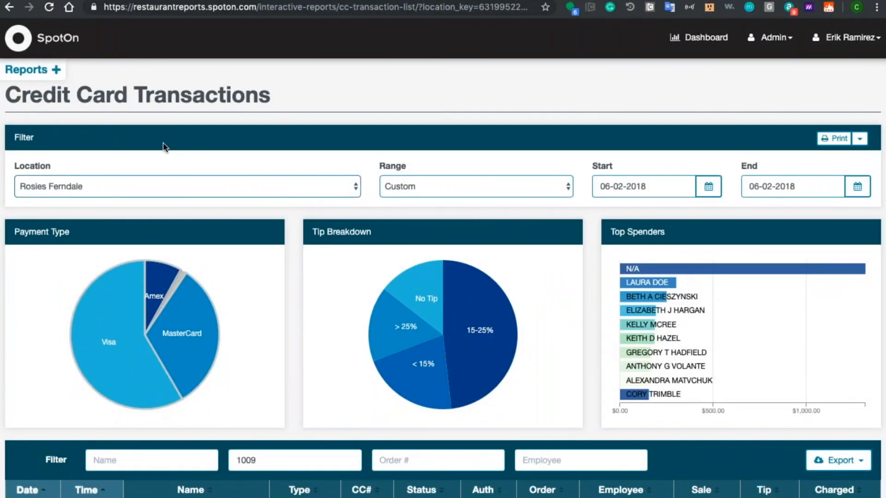
left_click(23, 74)
scroll(28, 179, "down", 10)
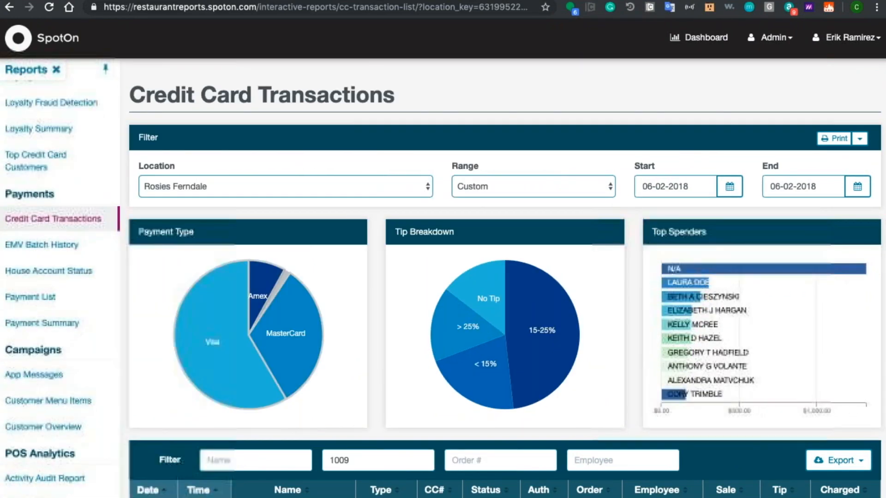
scroll(60, 277, "up", 10)
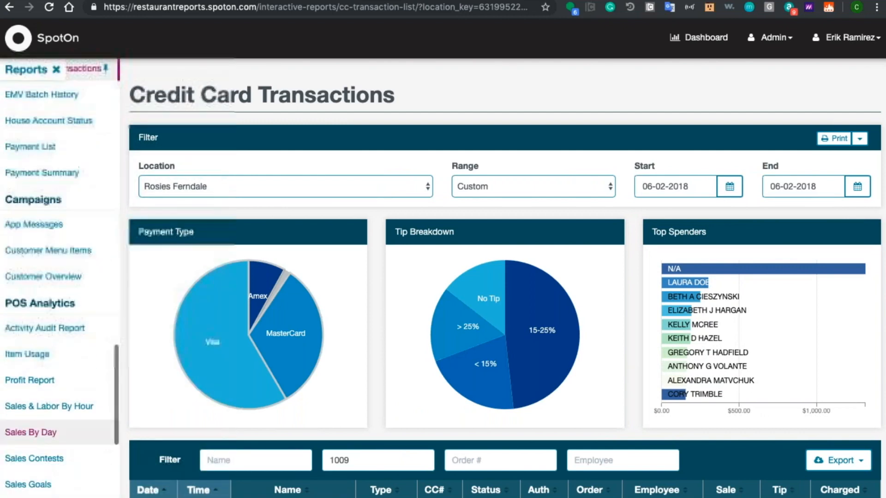
scroll(60, 277, "up", 4)
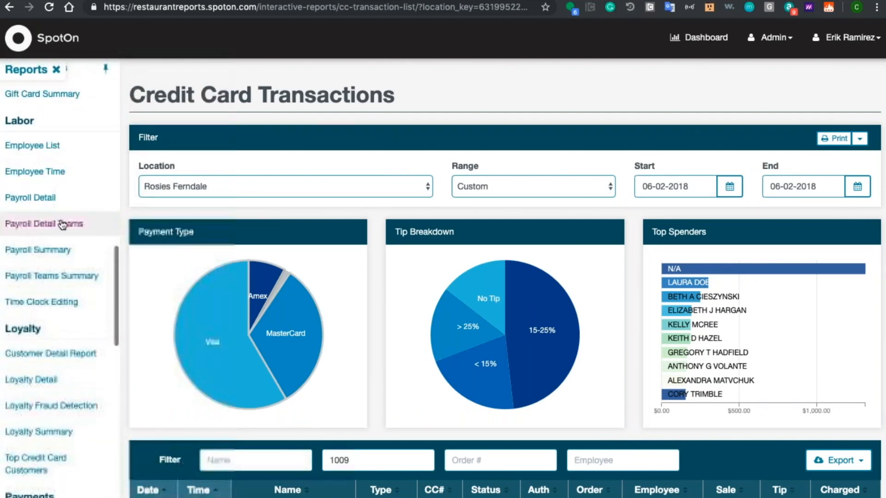
left_click(55, 250)
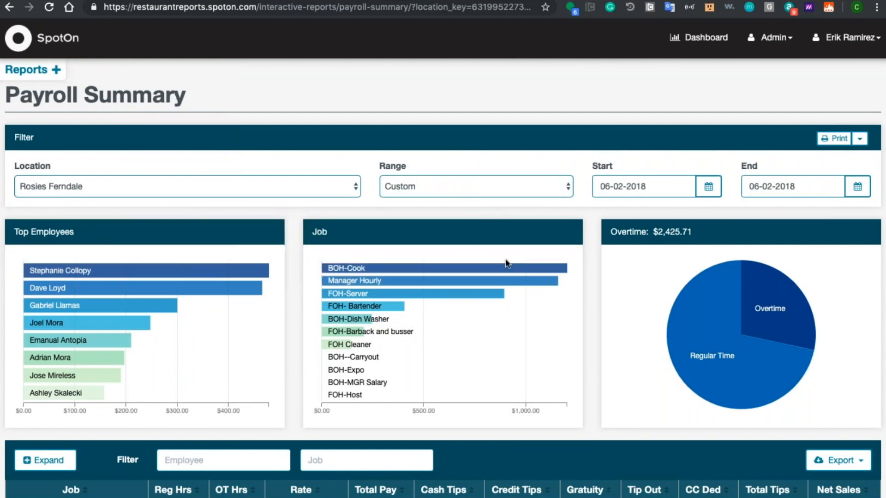
Step: Expand the second employee in the payroll table and examine the FOH-Server and BOH--Carryout hours, tips and sales
mouse_move(804, 298)
scroll(300, 305, "down", 5)
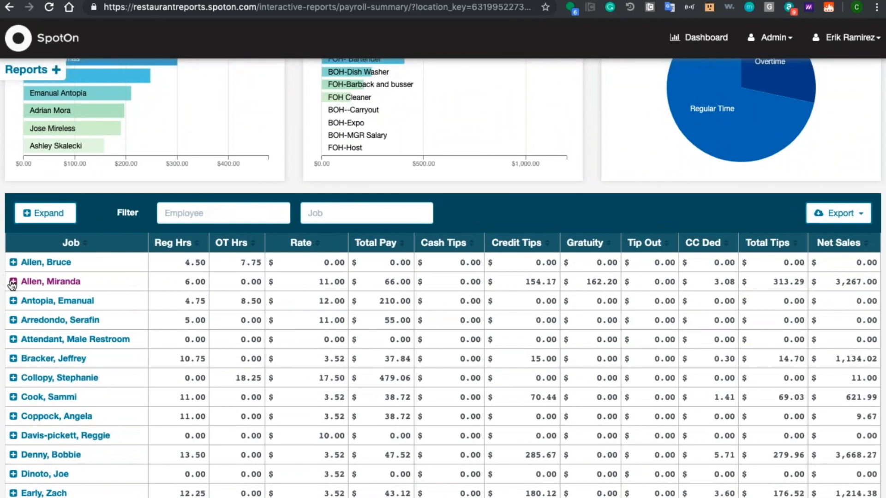
left_click(13, 281)
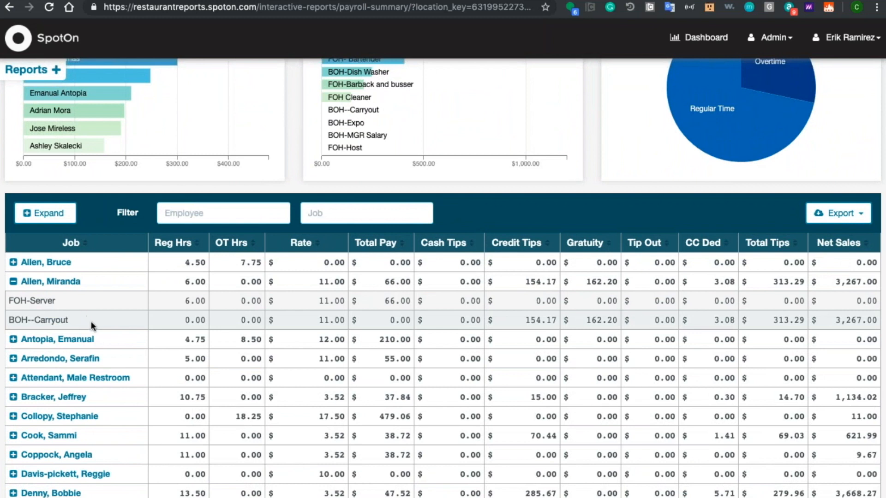
left_click_drag(91, 319, 6, 324)
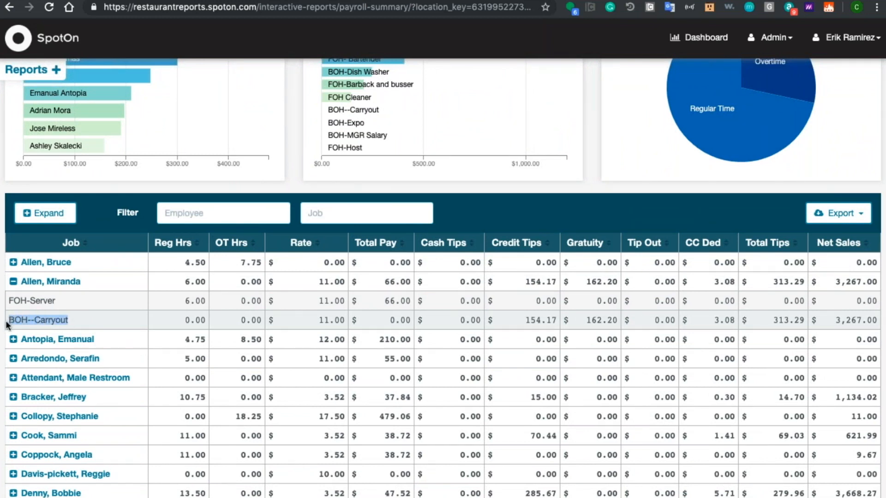
left_click_drag(75, 305, 8, 305)
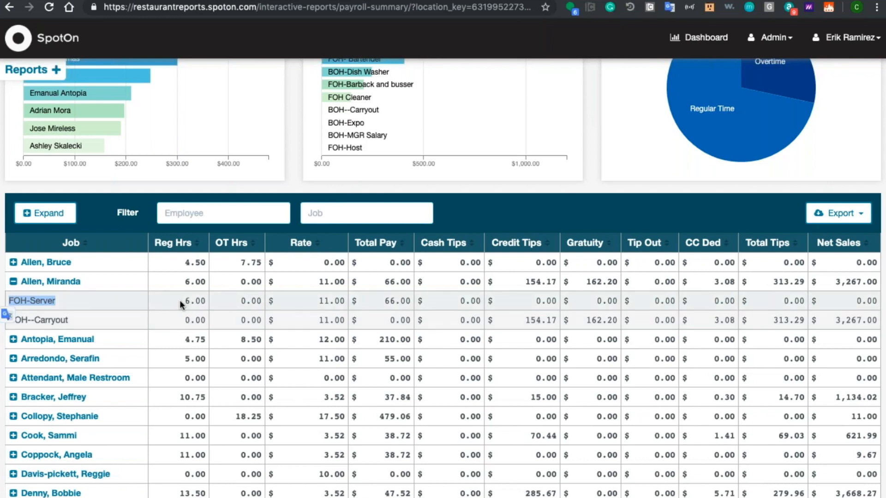
left_click_drag(182, 301, 229, 302)
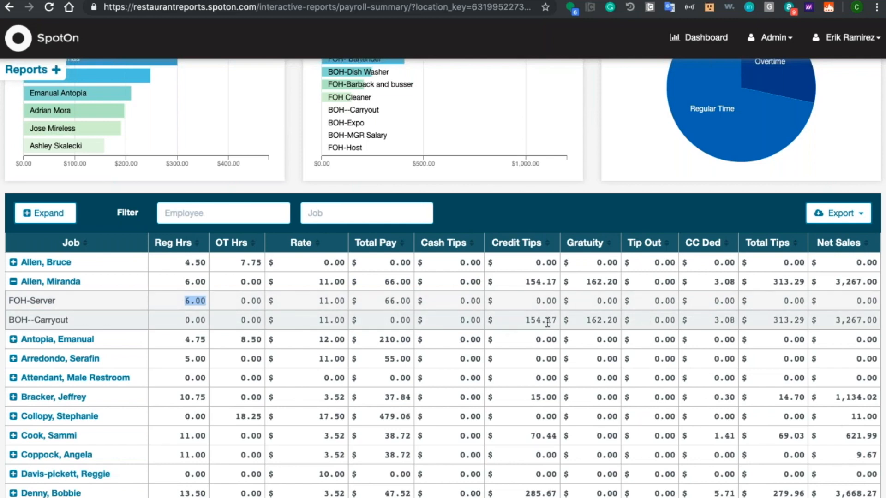
scroll(322, 324, "down", 2)
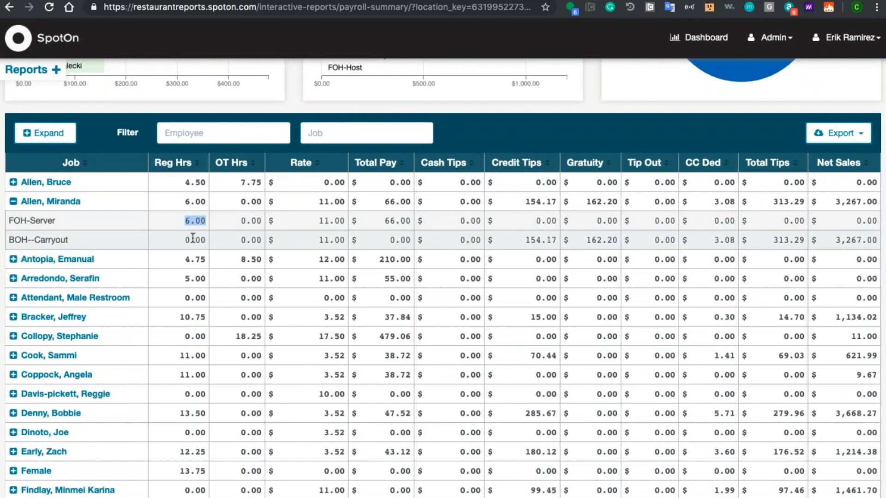
Step: Expand the thirteenth employee in the payroll table and examine the FOH-Server hours, rate, total pay, tips and net sales
scroll(28, 357, "down", 3)
left_click(31, 344)
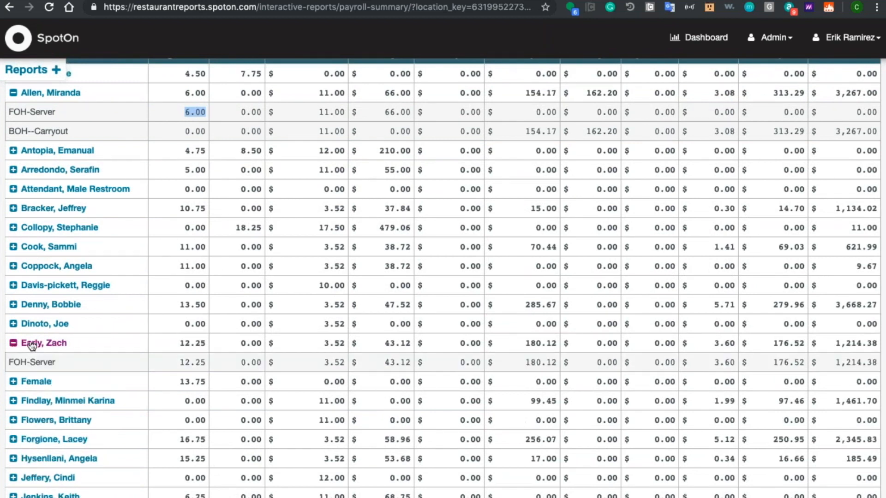
left_click_drag(141, 348, 345, 362)
left_click(383, 354)
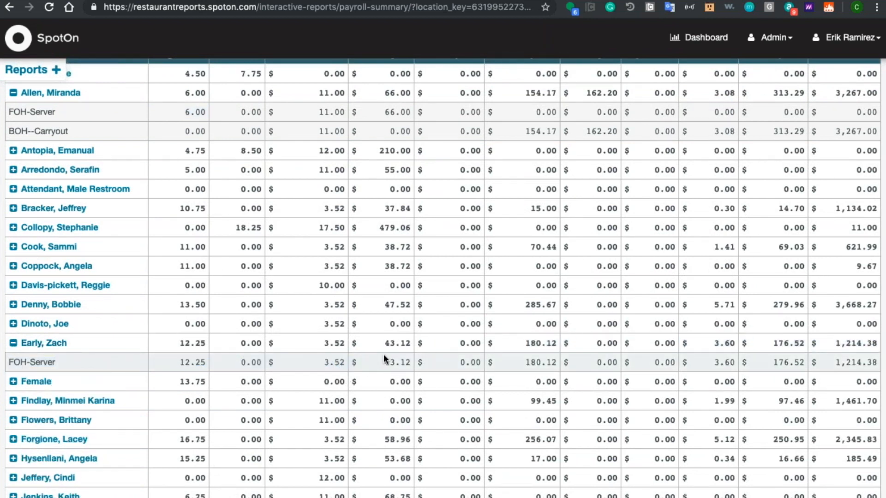
double_click(383, 355)
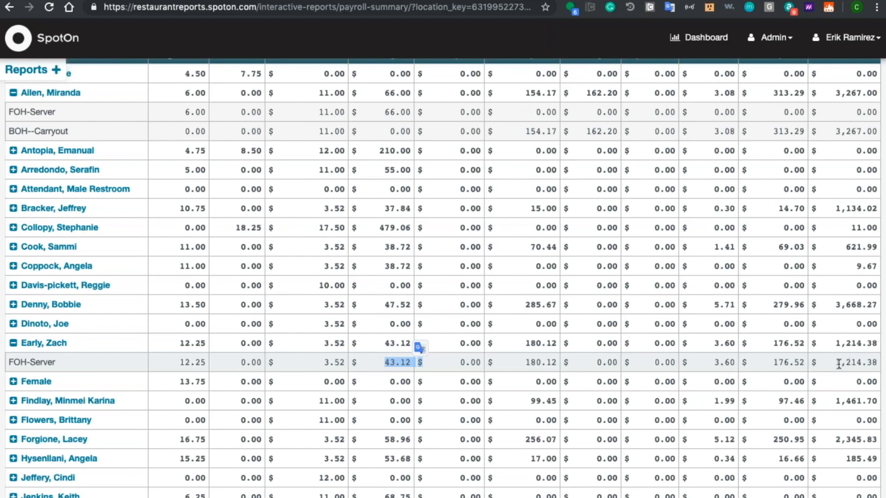
Step: Look over the remaining employees in the payroll table and return to the summary charts above it
scroll(489, 255, "up", 5)
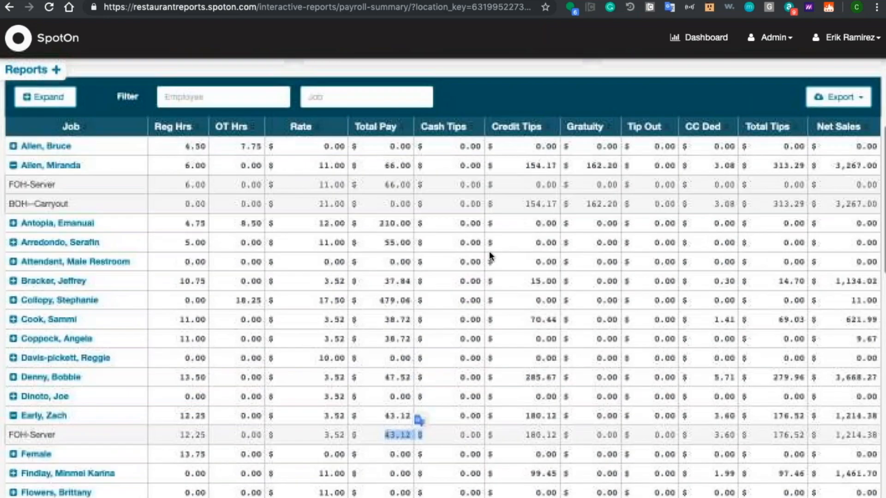
scroll(489, 255, "up", 1)
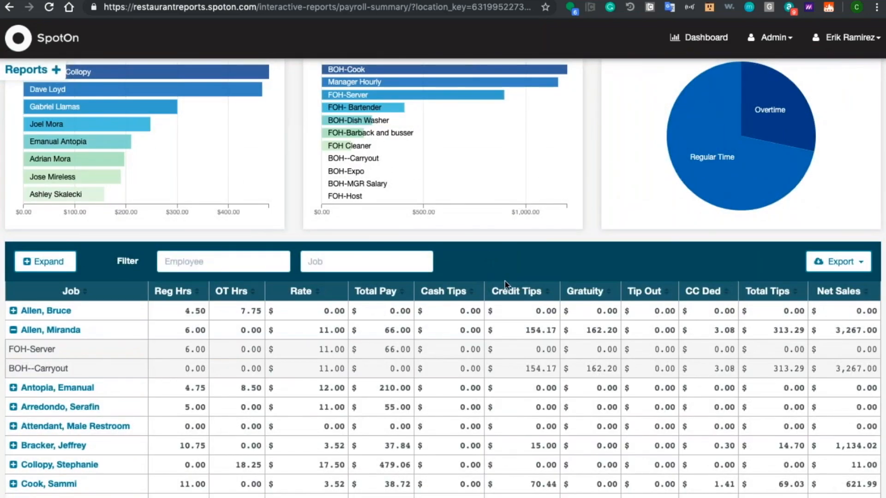
scroll(490, 255, "down", 9)
scroll(442, 277, "down", 1)
scroll(443, 276, "down", 10)
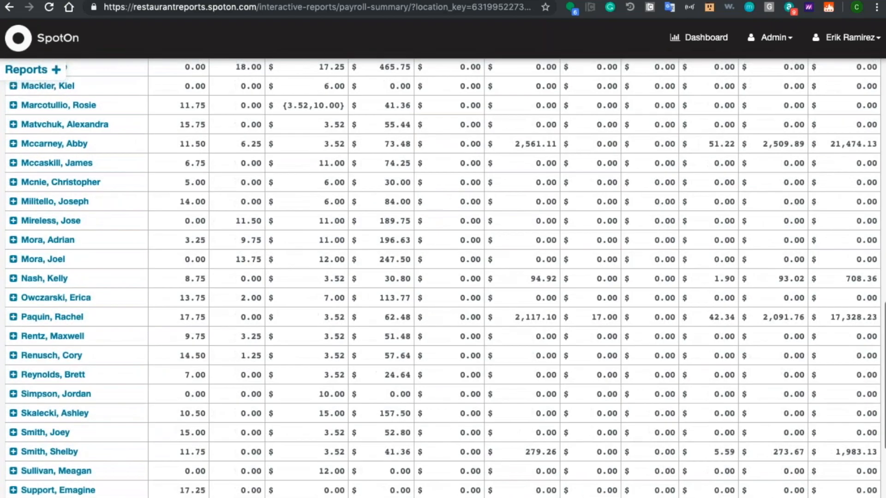
scroll(442, 277, "up", 20)
scroll(443, 277, "up", 5)
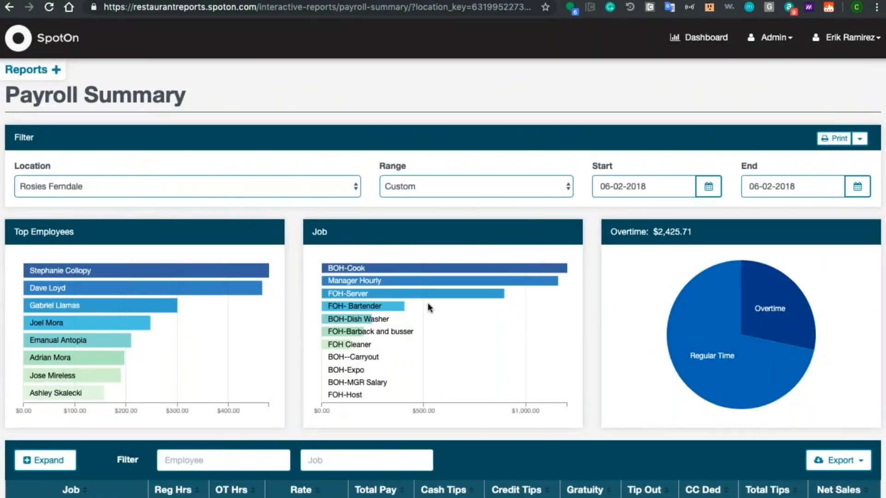
Step: Filter the payroll summary to Overtime for the Manager Hourly job and examine the matching employees' overtime hours and pay
mouse_move(746, 329)
mouse_move(691, 368)
left_click(343, 281)
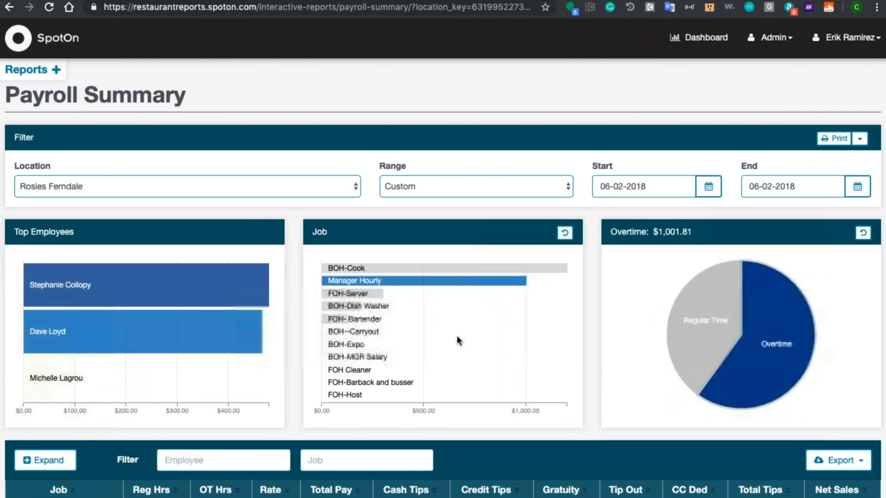
scroll(457, 336, "down", 3)
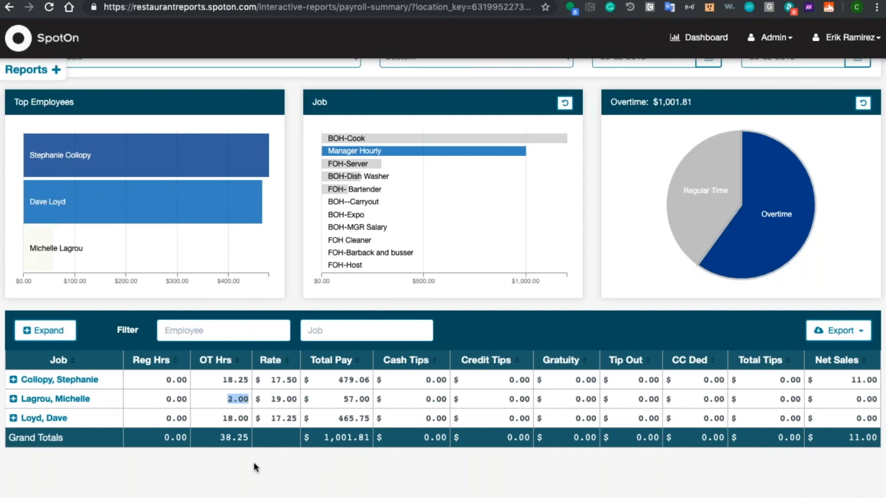
mouse_move(686, 211)
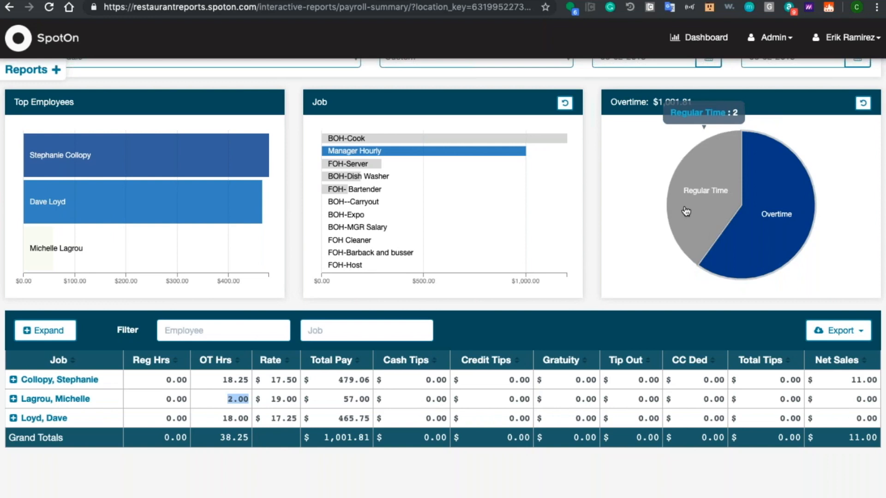
scroll(592, 164, "up", 5)
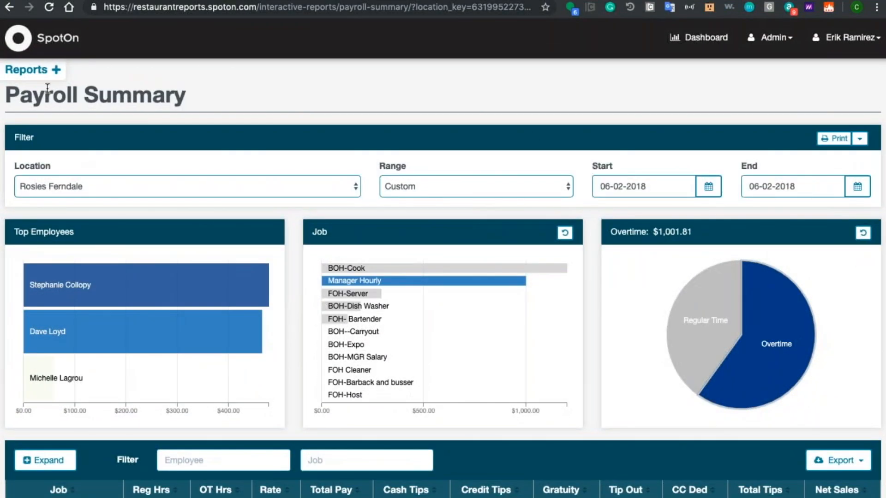
Step: Look through the available report groups and open the Sales Contests report from the POS Analytics group
left_click(18, 75)
scroll(60, 277, "up", 10)
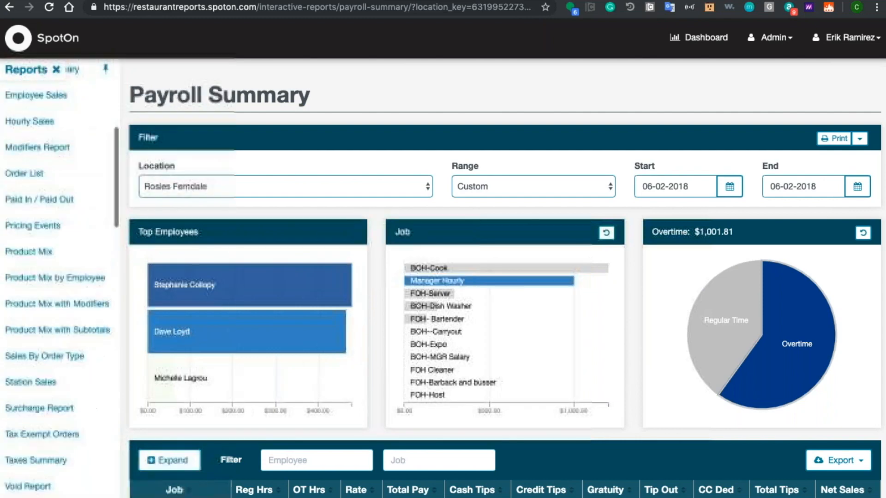
scroll(34, 131, "up", 5)
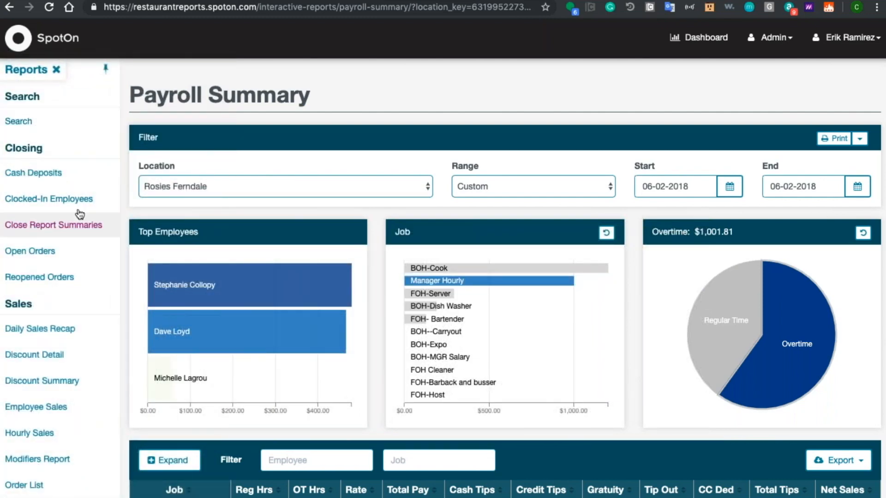
scroll(55, 224, "down", 15)
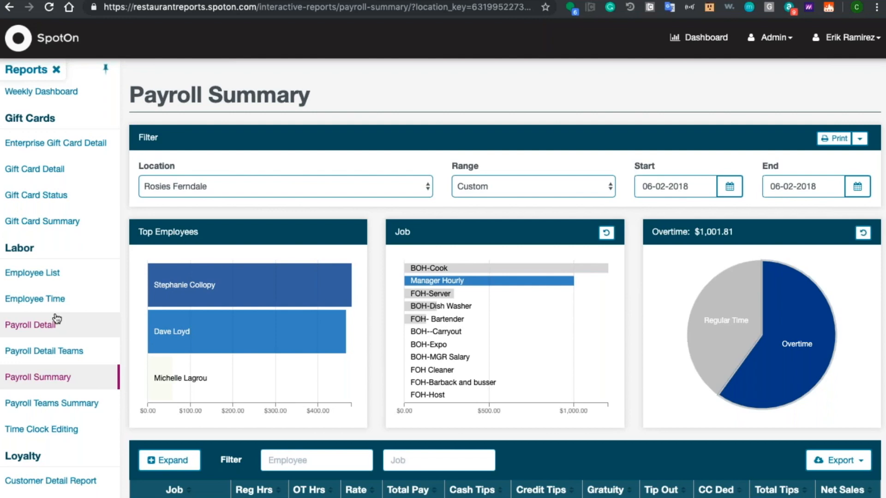
scroll(87, 223, "up", 10)
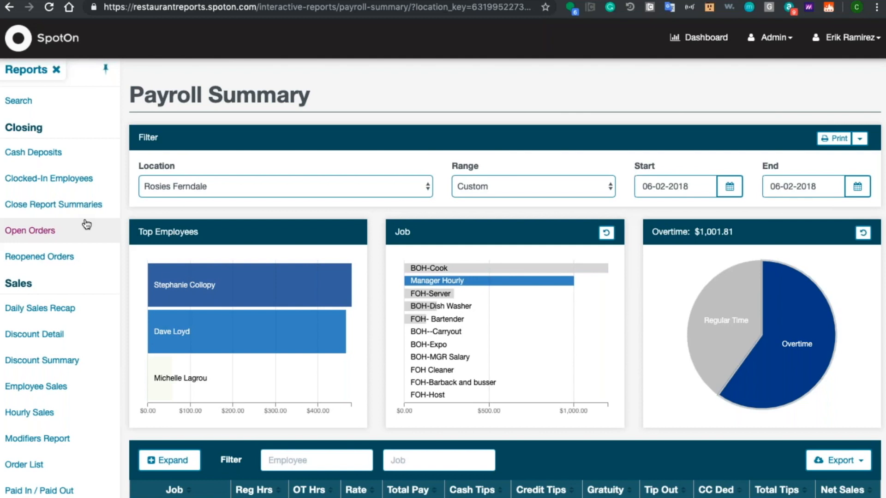
scroll(86, 224, "down", 17)
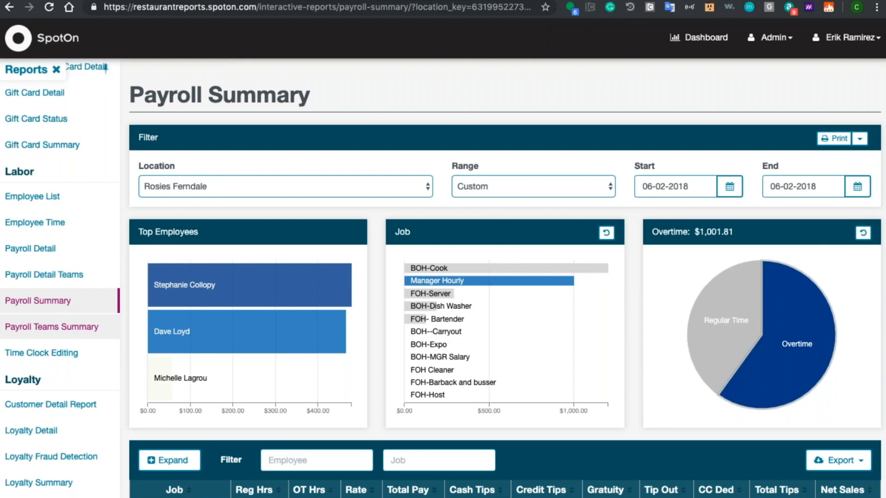
scroll(60, 277, "down", 12)
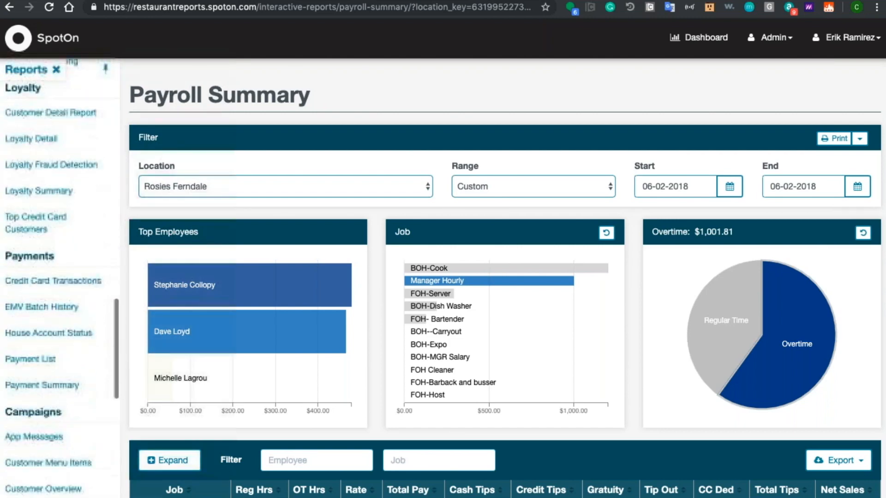
scroll(49, 332, "down", 5)
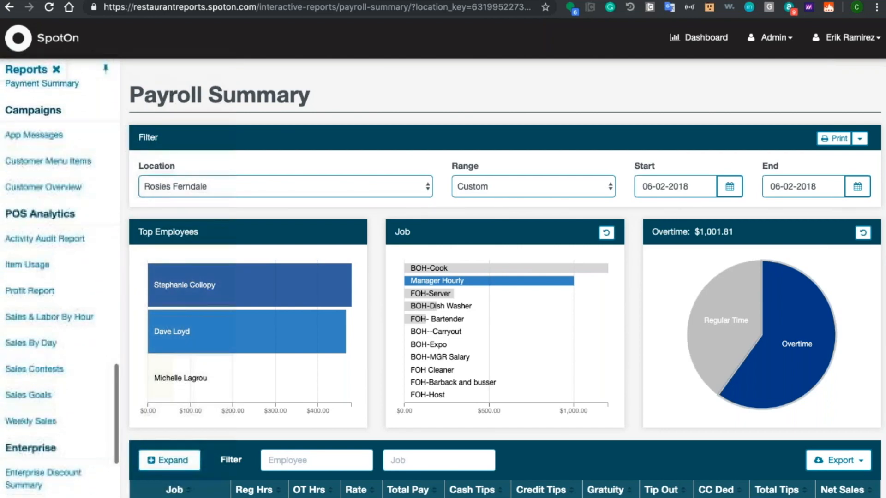
left_click(34, 278)
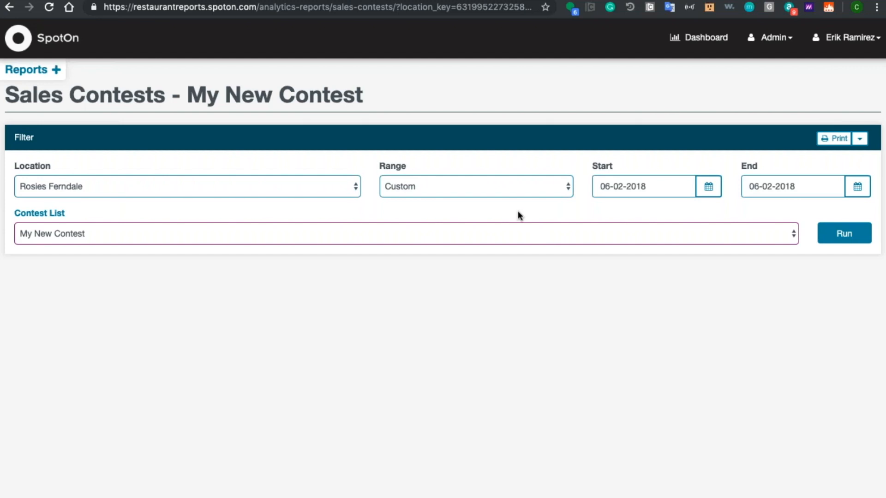
Step: Review the Enterprise and Integrations report groups, and return to the Hourly Dashboard
left_click(12, 71)
scroll(32, 427, "down", 4)
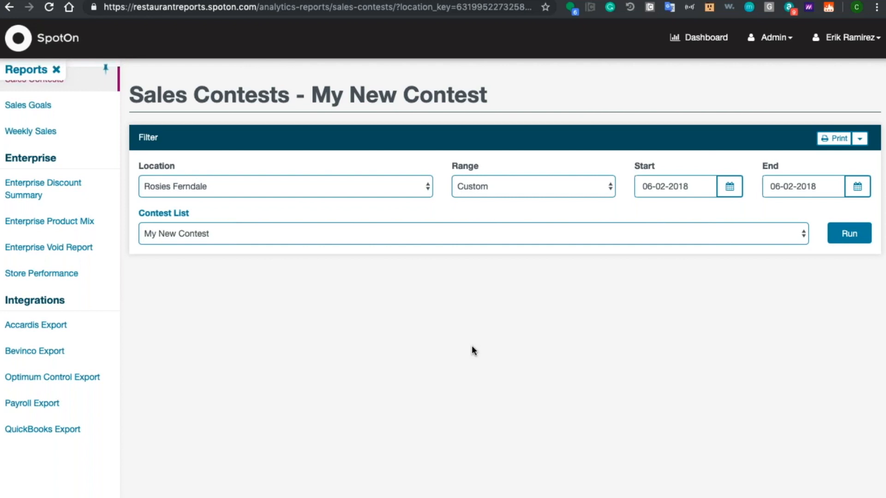
scroll(85, 242, "up", 5)
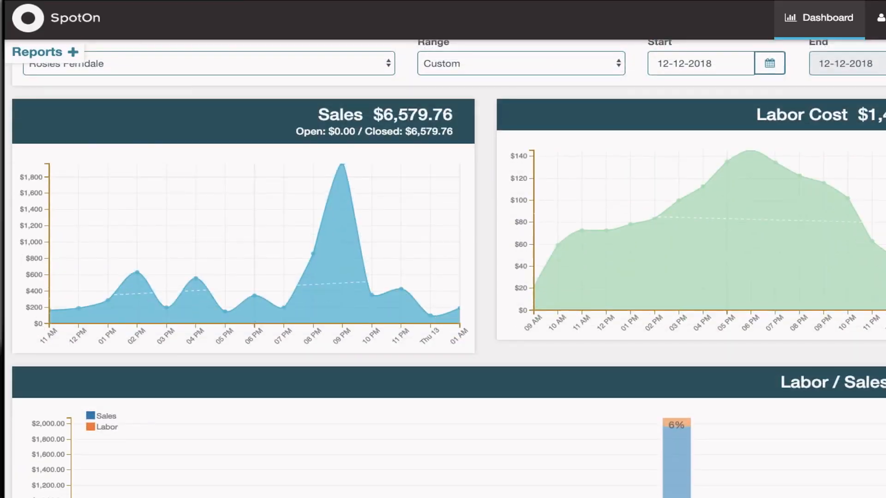
scroll(443, 268, "down", 9)
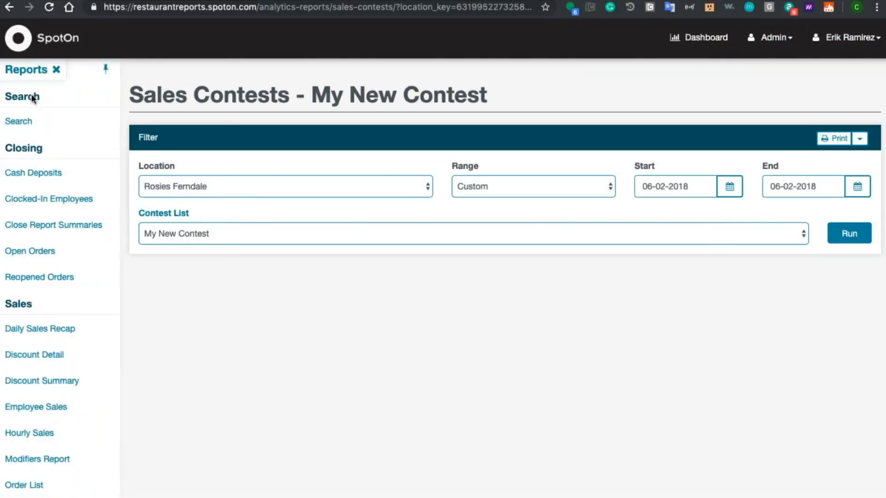
left_click(711, 46)
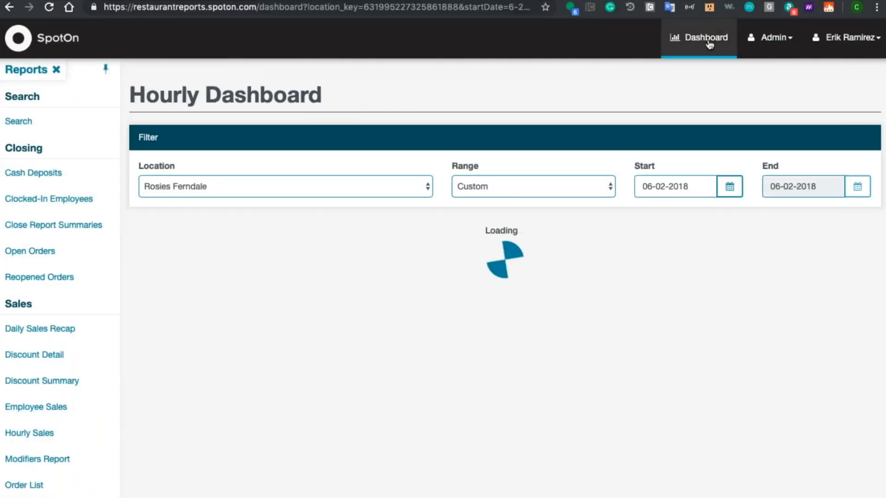